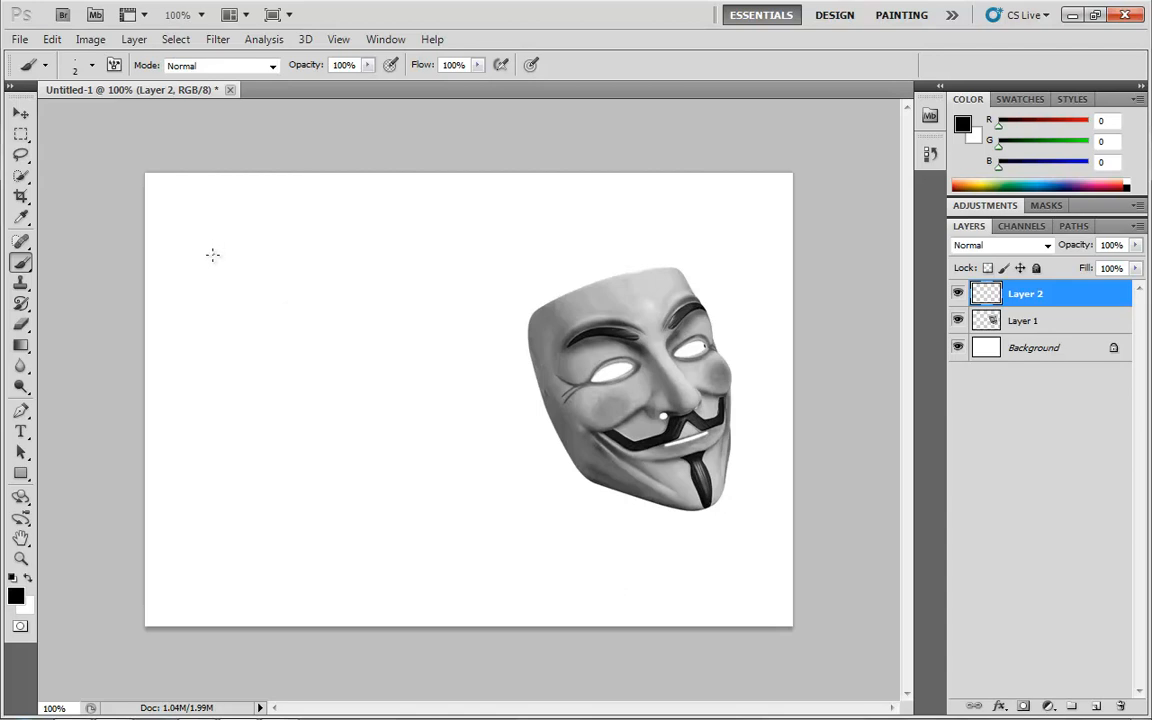
- Handwrite the title "Masks" with the brush in the blank area near the canvas's upper-left corner and underline it
{"action": "mouse_move", "coordinate": [213, 255]}
{"action": "left_mouse_down"}
{"action": "mouse_move", "coordinate": [235, 212]}
{"action": "mouse_move", "coordinate": [248, 268]}
{"action": "mouse_move", "coordinate": [268, 232]}
{"action": "mouse_move", "coordinate": [281, 259]}
{"action": "mouse_move", "coordinate": [340, 258]}
{"action": "left_mouse_up"}
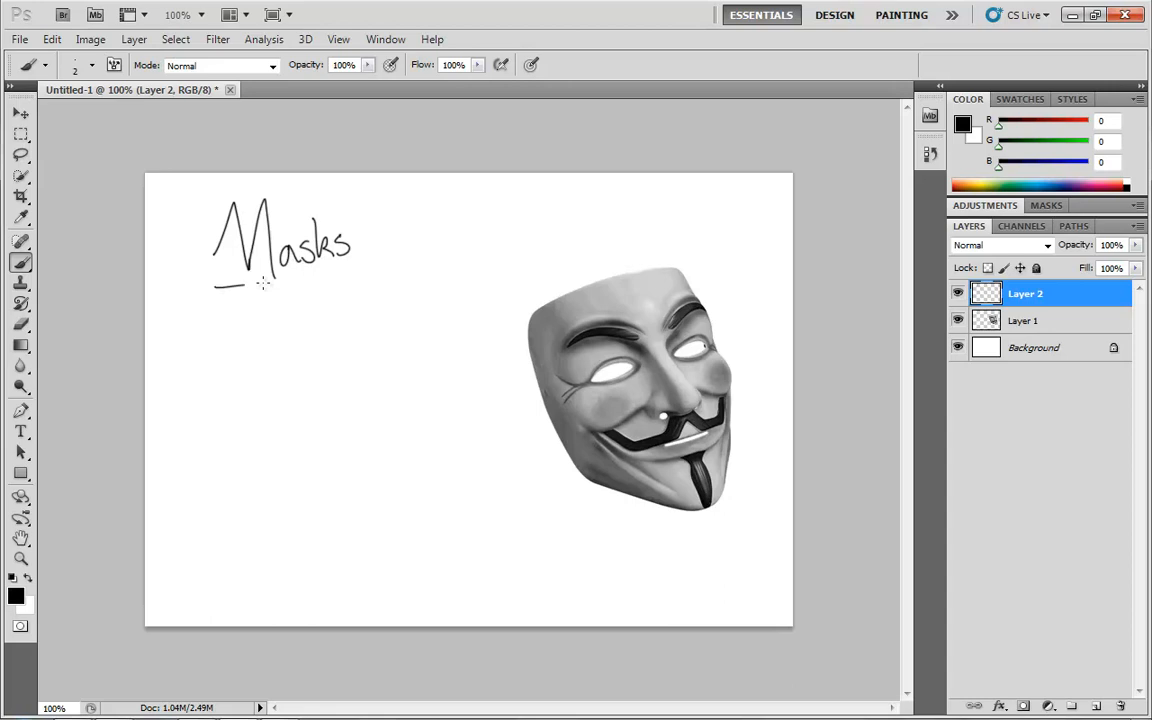
{"action": "left_click_drag", "start_coordinate": [214, 287], "coordinate": [383, 270]}
{"action": "mouse_move", "coordinate": [636, 237]}
{"action": "left_mouse_down"}
{"action": "mouse_move", "coordinate": [637, 262]}
{"action": "mouse_move", "coordinate": [644, 249]}
{"action": "left_mouse_up"}
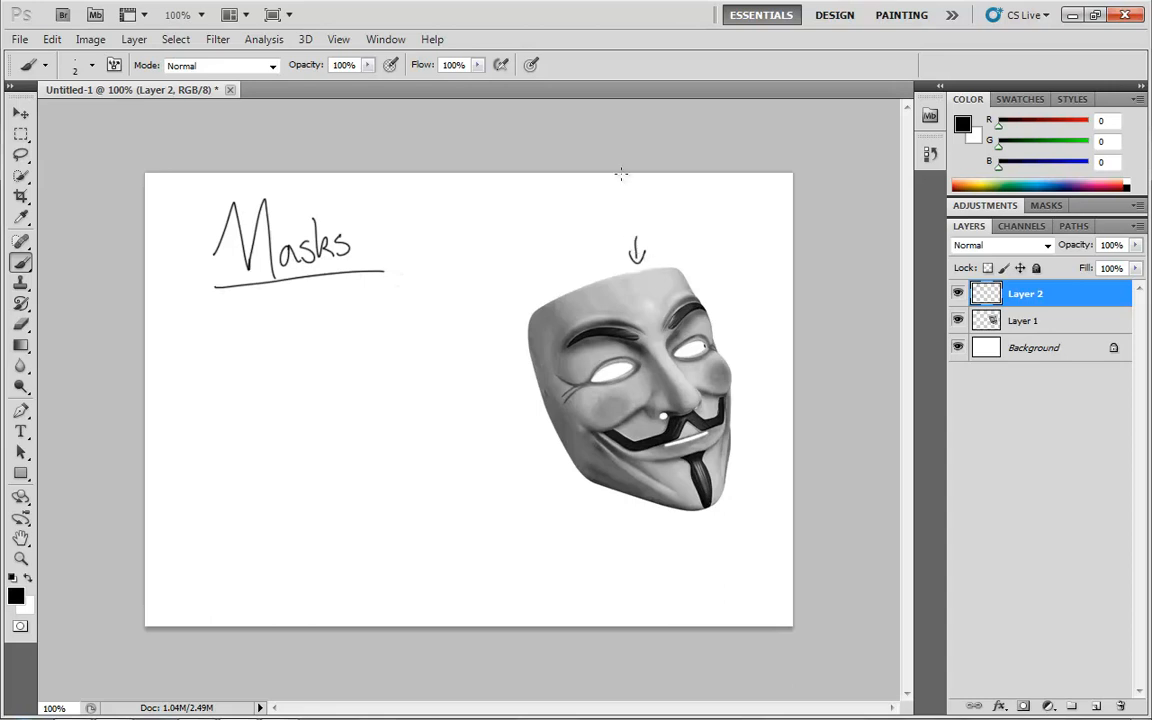
{"action": "key", "text": "ctrl+alt+z"}
{"action": "key", "text": "ctrl+alt+z"}
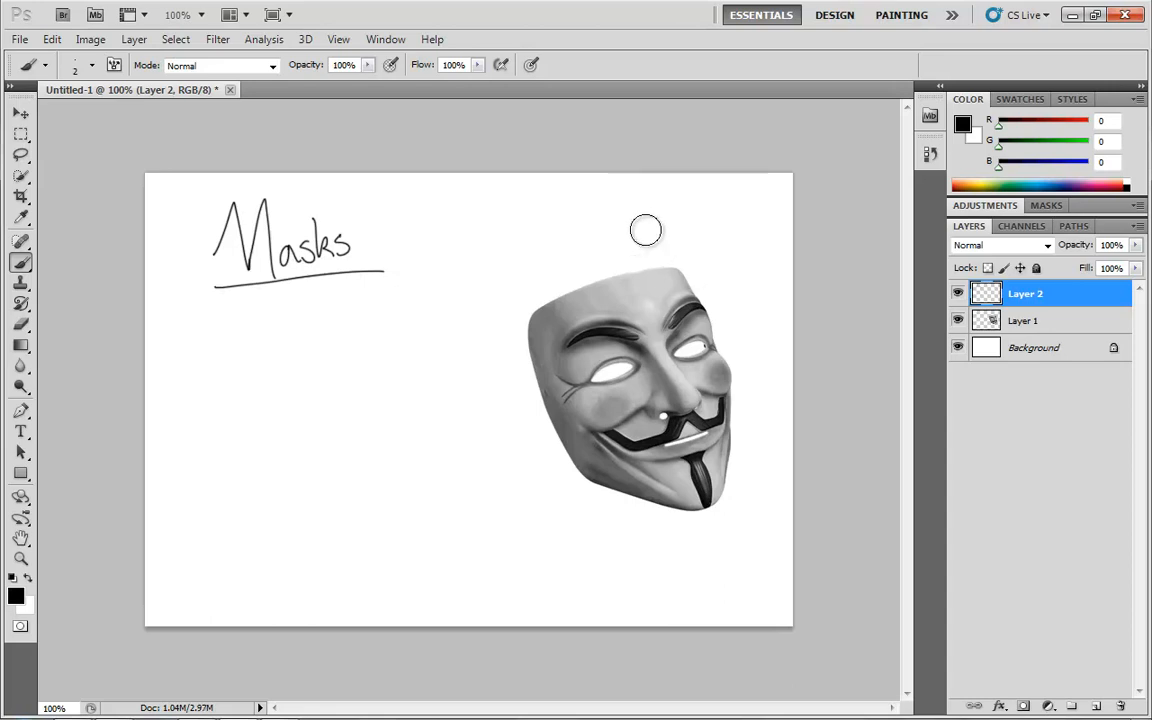
{"action": "key", "text": "Caps_Lock"}
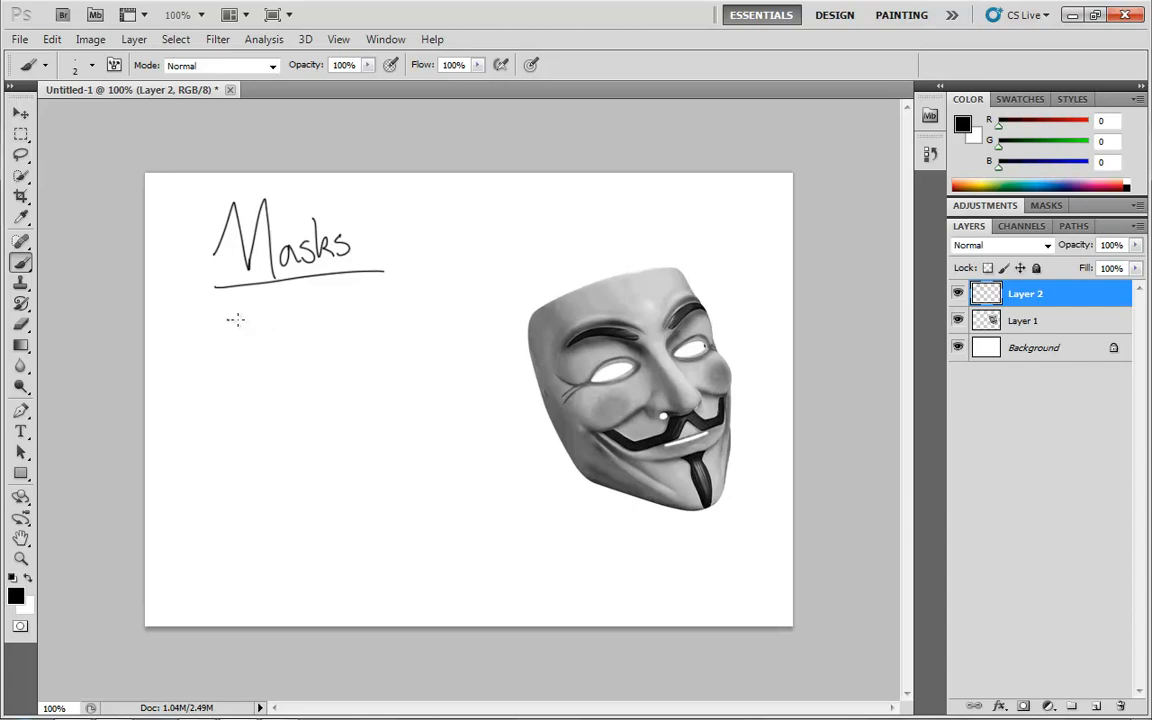
- Handwrite the bullet "- What?" under the title, followed by the word "Visibility" in quotation marks
{"action": "mouse_move", "coordinate": [228, 319]}
{"action": "left_mouse_down"}
{"action": "mouse_move", "coordinate": [243, 318]}
{"action": "mouse_move", "coordinate": [260, 342]}
{"action": "mouse_move", "coordinate": [285, 308]}
{"action": "mouse_move", "coordinate": [331, 336]}
{"action": "left_mouse_up"}
{"action": "left_click_drag", "start_coordinate": [319, 313], "coordinate": [341, 320]}
{"action": "left_click", "coordinate": [346, 331]}
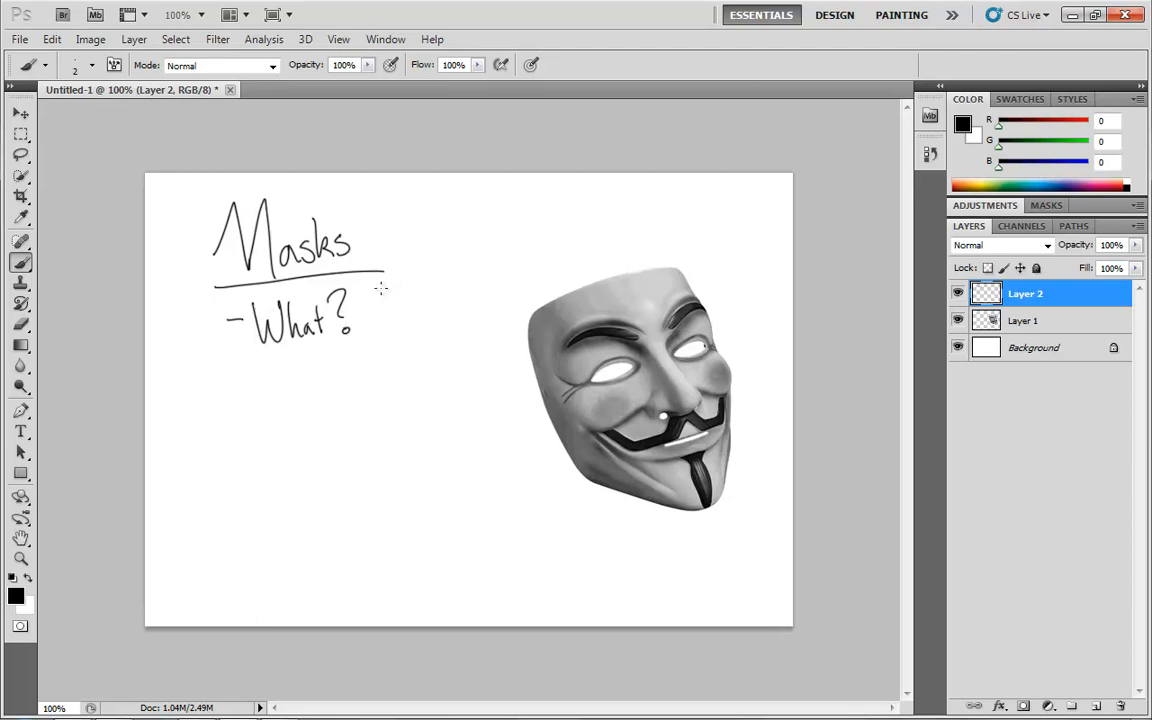
{"action": "mouse_move", "coordinate": [384, 290]}
{"action": "left_mouse_down"}
{"action": "mouse_move", "coordinate": [411, 300]}
{"action": "mouse_move", "coordinate": [419, 332]}
{"action": "mouse_move", "coordinate": [437, 331]}
{"action": "left_mouse_up"}
{"action": "mouse_move", "coordinate": [442, 299]}
{"action": "left_mouse_down"}
{"action": "mouse_move", "coordinate": [446, 328]}
{"action": "mouse_move", "coordinate": [464, 331]}
{"action": "left_mouse_up"}
{"action": "mouse_move", "coordinate": [472, 287]}
{"action": "left_mouse_down"}
{"action": "mouse_move", "coordinate": [486, 333]}
{"action": "mouse_move", "coordinate": [497, 290]}
{"action": "left_mouse_up"}
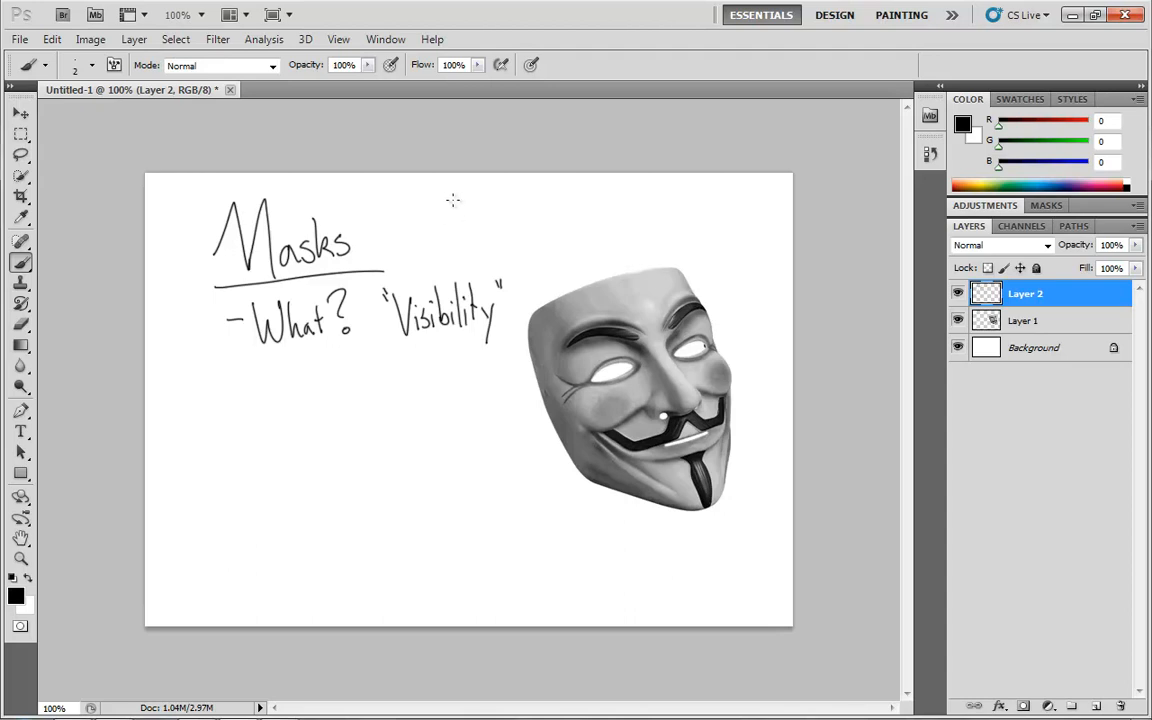
- Handwrite "Black = Transparent" and, beneath it, "White = Opaque" above the mask picture
{"action": "mouse_move", "coordinate": [452, 184]}
{"action": "left_mouse_down"}
{"action": "mouse_move", "coordinate": [453, 203]}
{"action": "mouse_move", "coordinate": [501, 188]}
{"action": "mouse_move", "coordinate": [514, 198]}
{"action": "left_mouse_up"}
{"action": "left_click_drag", "start_coordinate": [458, 226], "coordinate": [512, 238]}
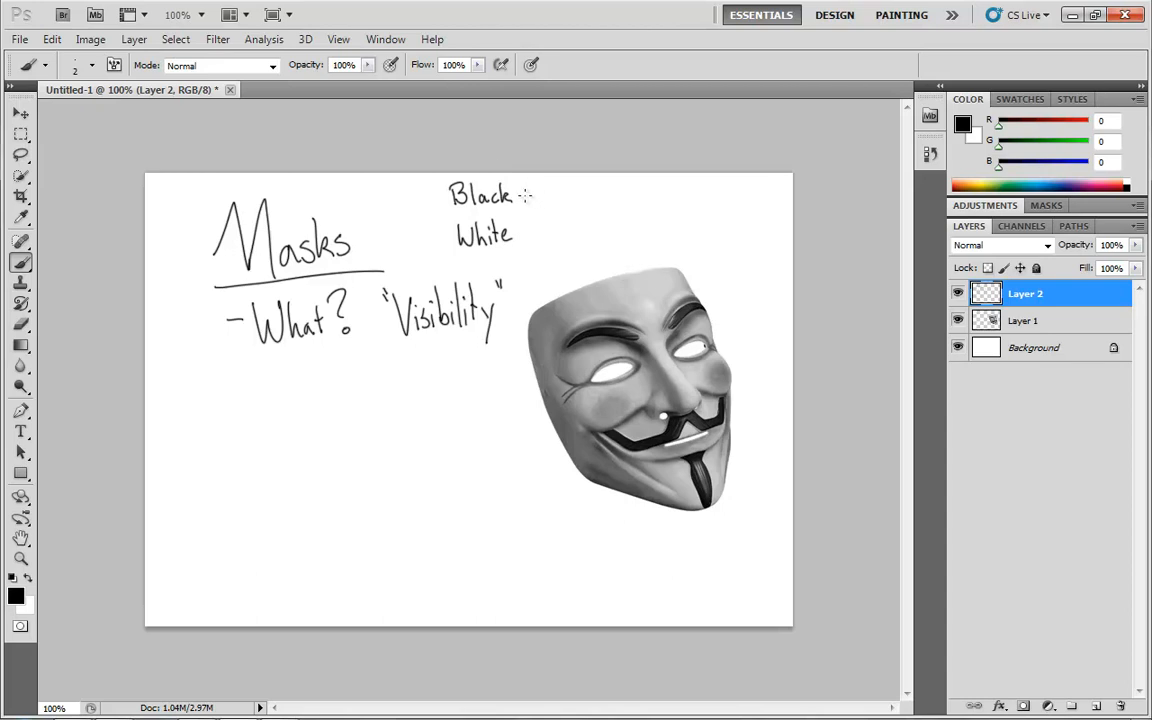
{"action": "left_click_drag", "start_coordinate": [527, 191], "coordinate": [557, 186]}
{"action": "mouse_move", "coordinate": [551, 187]}
{"action": "left_mouse_down"}
{"action": "mouse_move", "coordinate": [551, 205]}
{"action": "mouse_move", "coordinate": [621, 201]}
{"action": "left_mouse_up"}
{"action": "left_click_drag", "start_coordinate": [623, 201], "coordinate": [649, 203]}
{"action": "left_click_drag", "start_coordinate": [644, 193], "coordinate": [654, 192]}
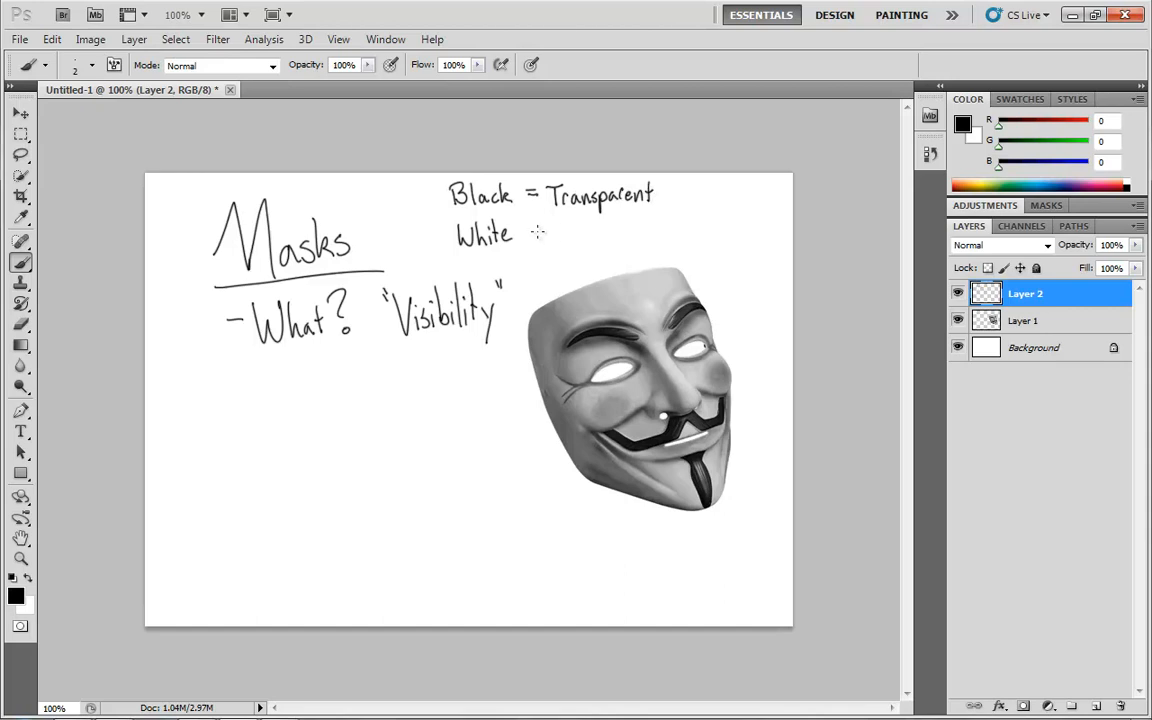
{"action": "mouse_move", "coordinate": [530, 228]}
{"action": "left_mouse_down"}
{"action": "mouse_move", "coordinate": [567, 224]}
{"action": "mouse_move", "coordinate": [576, 246]}
{"action": "mouse_move", "coordinate": [590, 232]}
{"action": "mouse_move", "coordinate": [607, 252]}
{"action": "left_mouse_up"}
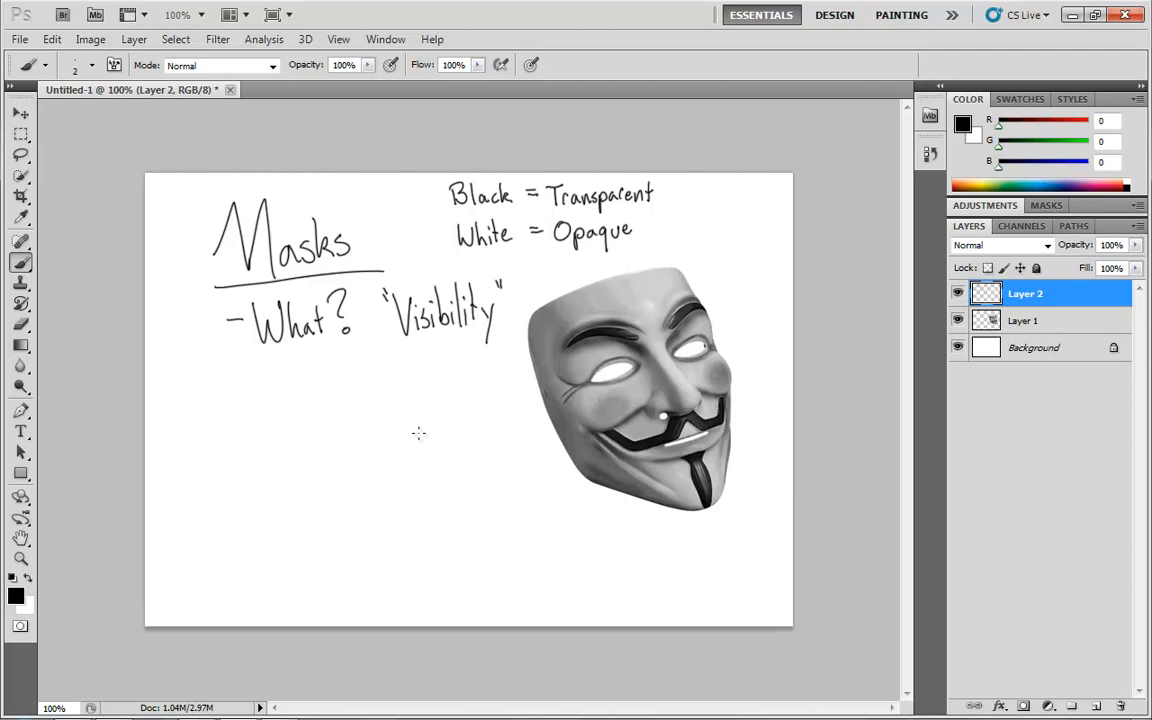
- Handwrite the bullet "- 2 types" below the "What?" line, with a small "(3)" above the 2
{"action": "left_click_drag", "start_coordinate": [232, 405], "coordinate": [252, 404]}
{"action": "mouse_move", "coordinate": [277, 384]}
{"action": "left_mouse_down"}
{"action": "mouse_move", "coordinate": [287, 415]}
{"action": "mouse_move", "coordinate": [320, 421]}
{"action": "left_mouse_up"}
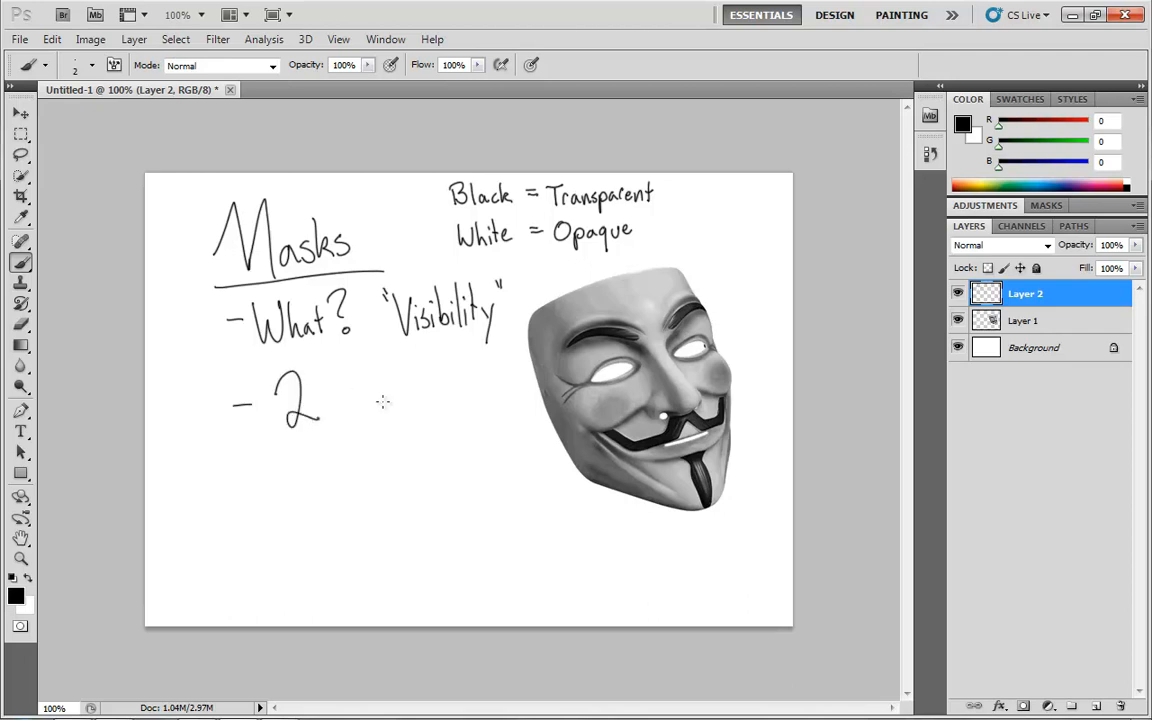
{"action": "mouse_move", "coordinate": [343, 370]}
{"action": "left_mouse_down"}
{"action": "mouse_move", "coordinate": [344, 407]}
{"action": "mouse_move", "coordinate": [371, 405]}
{"action": "mouse_move", "coordinate": [360, 436]}
{"action": "left_mouse_up"}
{"action": "mouse_move", "coordinate": [367, 392]}
{"action": "left_mouse_down"}
{"action": "mouse_move", "coordinate": [372, 434]}
{"action": "mouse_move", "coordinate": [402, 416]}
{"action": "left_mouse_up"}
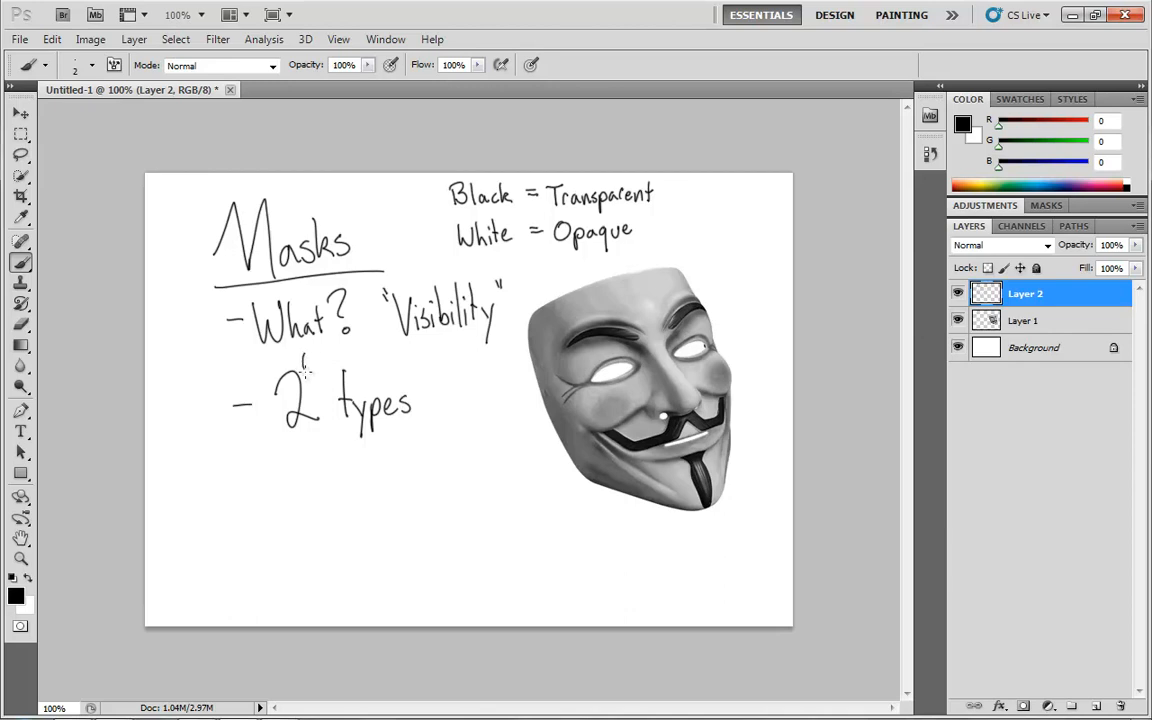
{"action": "left_click_drag", "start_coordinate": [316, 352], "coordinate": [316, 369]}
- Draw an arrow from "2 types" down to the left and label it "Layer Masks"
{"action": "mouse_move", "coordinate": [332, 439]}
{"action": "left_mouse_down"}
{"action": "mouse_move", "coordinate": [258, 500]}
{"action": "mouse_move", "coordinate": [283, 492]}
{"action": "left_mouse_up"}
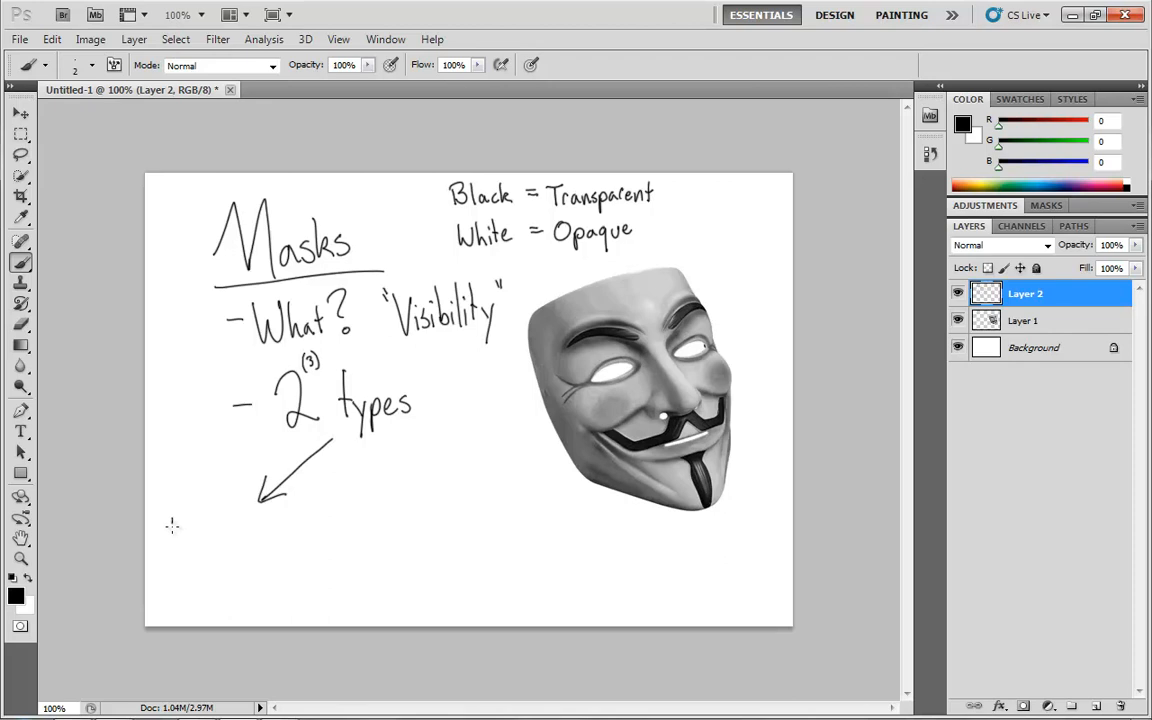
{"action": "mouse_move", "coordinate": [172, 519]}
{"action": "left_mouse_down"}
{"action": "mouse_move", "coordinate": [188, 541]}
{"action": "mouse_move", "coordinate": [203, 533]}
{"action": "mouse_move", "coordinate": [216, 548]}
{"action": "mouse_move", "coordinate": [229, 535]}
{"action": "left_mouse_up"}
{"action": "mouse_move", "coordinate": [230, 528]}
{"action": "left_mouse_down"}
{"action": "mouse_move", "coordinate": [268, 531]}
{"action": "mouse_move", "coordinate": [312, 536]}
{"action": "left_mouse_up"}
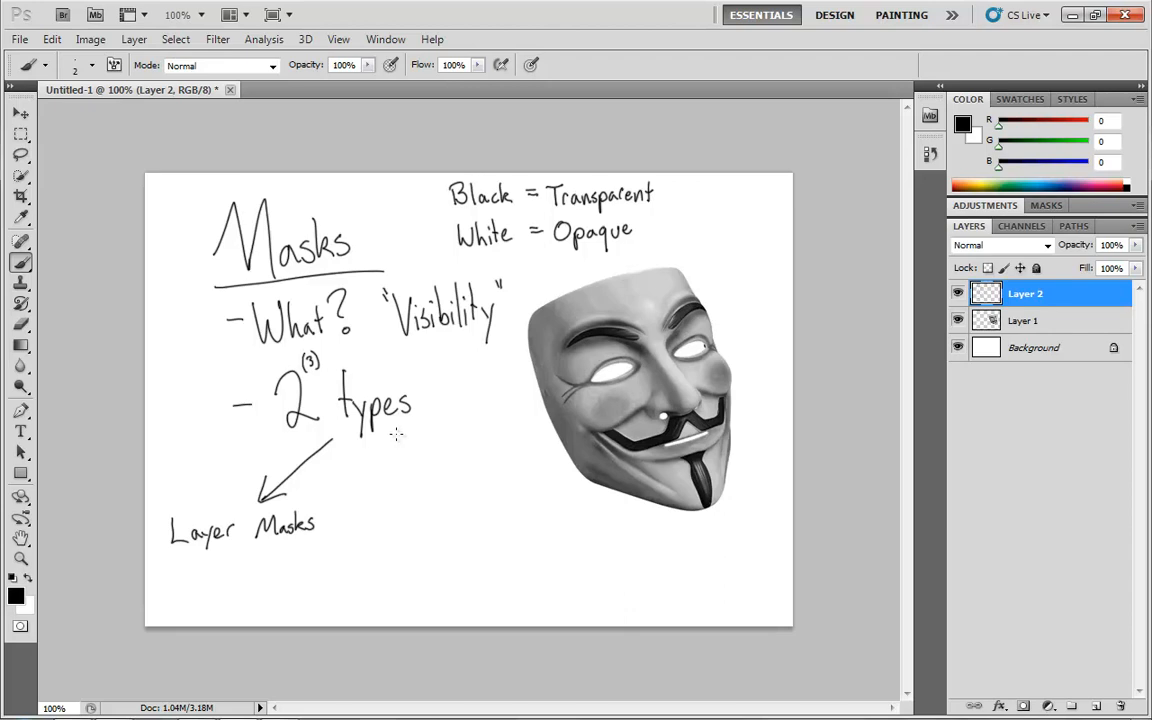
- Draw a second arrow from "2 types" down to the right and label it "Vector Masks"
{"action": "mouse_move", "coordinate": [398, 432]}
{"action": "left_mouse_down"}
{"action": "mouse_move", "coordinate": [466, 482]}
{"action": "mouse_move", "coordinate": [467, 472]}
{"action": "mouse_move", "coordinate": [495, 526]}
{"action": "left_mouse_up"}
{"action": "mouse_move", "coordinate": [502, 503]}
{"action": "left_mouse_down"}
{"action": "mouse_move", "coordinate": [502, 526]}
{"action": "mouse_move", "coordinate": [508, 510]}
{"action": "left_mouse_up"}
{"action": "left_click_drag", "start_coordinate": [510, 514], "coordinate": [509, 515]}
{"action": "mouse_move", "coordinate": [515, 525]}
{"action": "left_mouse_down"}
{"action": "mouse_move", "coordinate": [546, 491]}
{"action": "mouse_move", "coordinate": [592, 515]}
{"action": "left_mouse_up"}
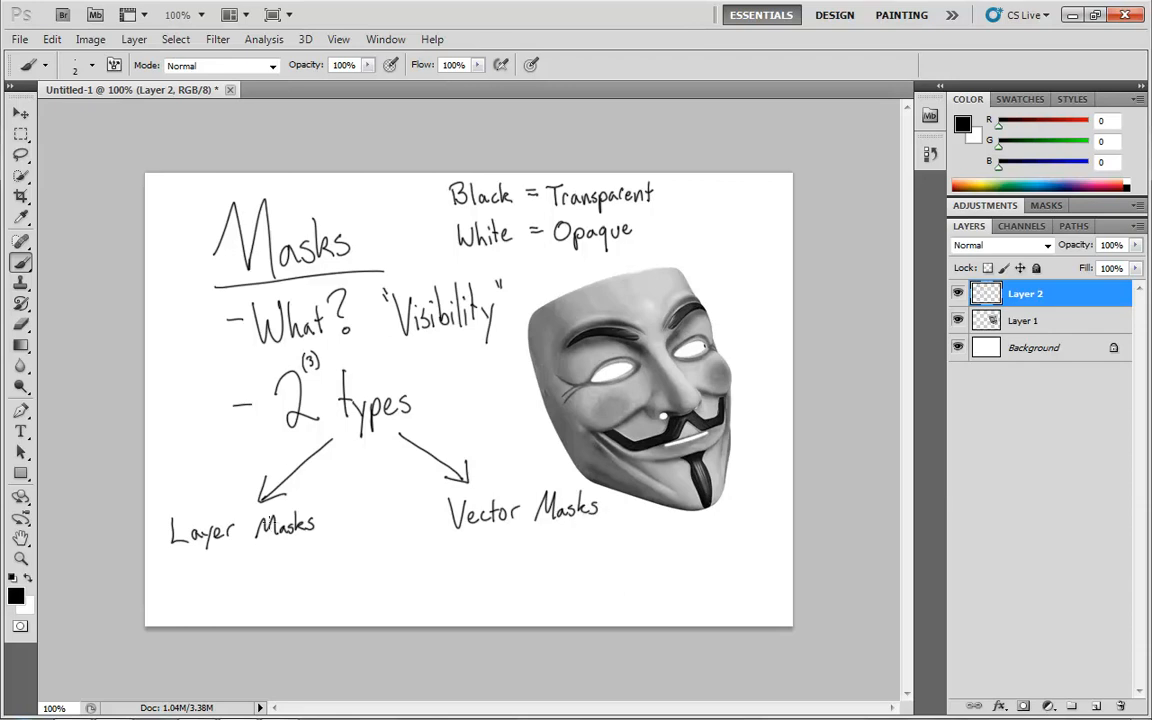
- Draw a short down arrow beneath "Layer Masks" and handwrite "Pixels" under it
{"action": "mouse_move", "coordinate": [243, 548]}
{"action": "left_mouse_down"}
{"action": "mouse_move", "coordinate": [245, 569]}
{"action": "mouse_move", "coordinate": [252, 557]}
{"action": "left_mouse_up"}
{"action": "mouse_move", "coordinate": [200, 598]}
{"action": "left_mouse_down"}
{"action": "mouse_move", "coordinate": [216, 594]}
{"action": "mouse_move", "coordinate": [222, 608]}
{"action": "mouse_move", "coordinate": [259, 600]}
{"action": "left_mouse_up"}
{"action": "left_click_drag", "start_coordinate": [267, 588], "coordinate": [262, 601]}
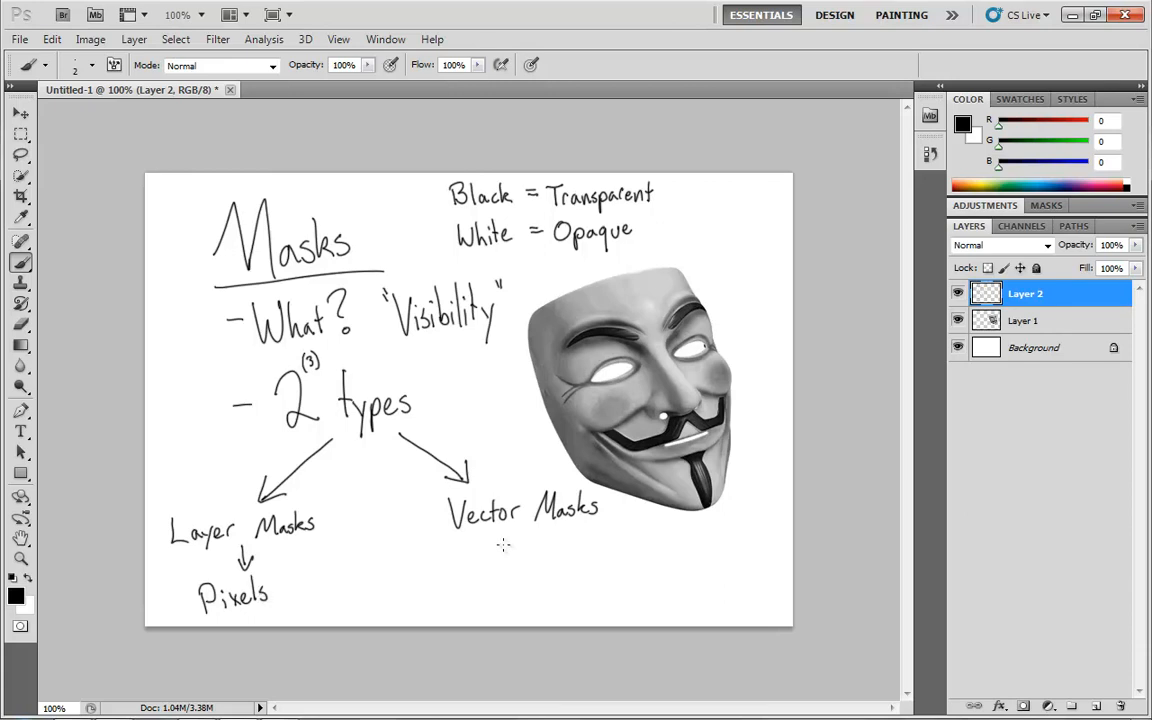
- Draw a short down arrow beneath "Vector Masks" and handwrite "Vector Shapes" under it
{"action": "left_click_drag", "start_coordinate": [519, 545], "coordinate": [522, 562]}
{"action": "mouse_move", "coordinate": [515, 549]}
{"action": "left_mouse_down"}
{"action": "mouse_move", "coordinate": [522, 562]}
{"action": "mouse_move", "coordinate": [530, 547]}
{"action": "left_mouse_up"}
{"action": "mouse_move", "coordinate": [471, 584]}
{"action": "left_mouse_down"}
{"action": "mouse_move", "coordinate": [485, 584]}
{"action": "mouse_move", "coordinate": [501, 612]}
{"action": "mouse_move", "coordinate": [527, 601]}
{"action": "left_mouse_up"}
{"action": "mouse_move", "coordinate": [535, 611]}
{"action": "left_mouse_down"}
{"action": "mouse_move", "coordinate": [564, 576]}
{"action": "mouse_move", "coordinate": [590, 608]}
{"action": "left_mouse_up"}
{"action": "mouse_move", "coordinate": [589, 586]}
{"action": "left_mouse_down"}
{"action": "mouse_move", "coordinate": [588, 599]}
{"action": "mouse_move", "coordinate": [626, 595]}
{"action": "left_mouse_up"}
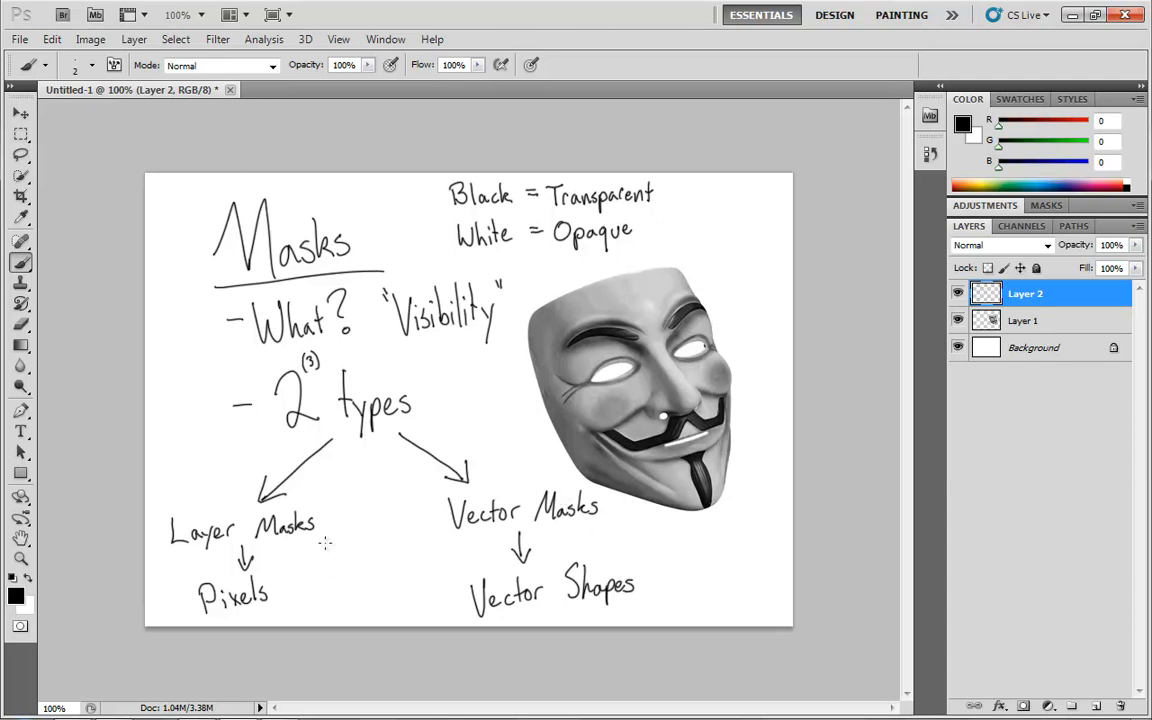
- Enclose the "Layer Masks" and "Pixels" notes in square brackets and draw a plus sign between them and the vector notes
{"action": "mouse_move", "coordinate": [313, 505]}
{"action": "left_mouse_down"}
{"action": "mouse_move", "coordinate": [343, 598]}
{"action": "mouse_move", "coordinate": [318, 610]}
{"action": "left_mouse_up"}
{"action": "mouse_move", "coordinate": [166, 504]}
{"action": "left_mouse_down"}
{"action": "mouse_move", "coordinate": [154, 512]}
{"action": "mouse_move", "coordinate": [160, 600]}
{"action": "mouse_move", "coordinate": [186, 612]}
{"action": "left_mouse_up"}
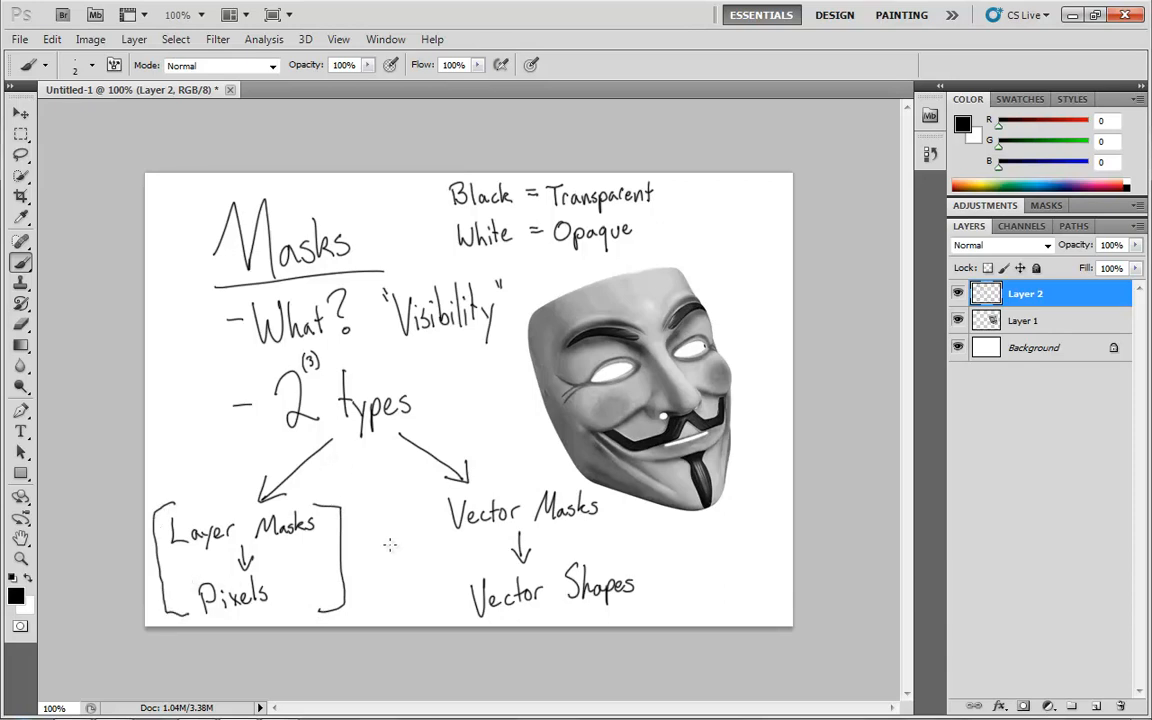
{"action": "mouse_move", "coordinate": [384, 517]}
{"action": "left_mouse_down"}
{"action": "mouse_move", "coordinate": [384, 556]}
{"action": "mouse_move", "coordinate": [402, 537]}
{"action": "left_mouse_up"}
- Sketch a small tilted sheet with a circle and square inside it, beside the "Vector Shapes" note
{"action": "mouse_move", "coordinate": [697, 543]}
{"action": "left_mouse_down"}
{"action": "mouse_move", "coordinate": [658, 567]}
{"action": "mouse_move", "coordinate": [728, 580]}
{"action": "mouse_move", "coordinate": [758, 549]}
{"action": "mouse_move", "coordinate": [699, 540]}
{"action": "mouse_move", "coordinate": [704, 564]}
{"action": "mouse_move", "coordinate": [729, 557]}
{"action": "left_mouse_up"}
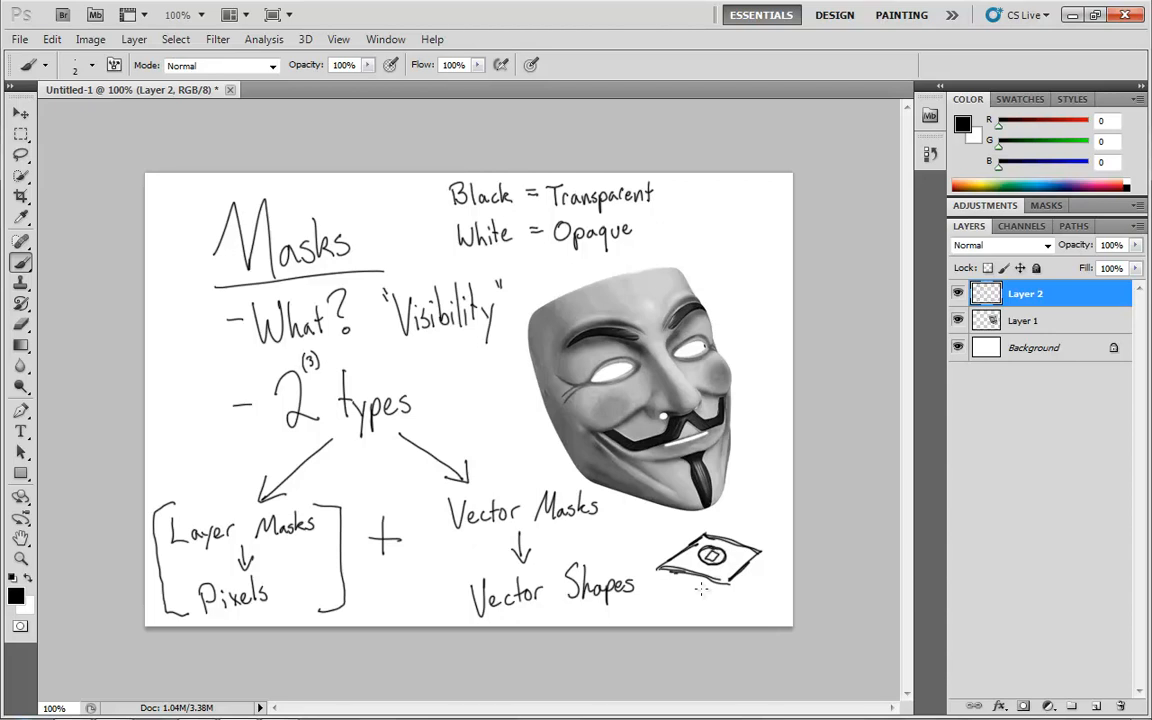
{"action": "mouse_move", "coordinate": [698, 600]}
{"action": "left_mouse_down"}
{"action": "mouse_move", "coordinate": [711, 555]}
{"action": "mouse_move", "coordinate": [701, 607]}
{"action": "mouse_move", "coordinate": [738, 553]}
{"action": "mouse_move", "coordinate": [702, 543]}
{"action": "mouse_move", "coordinate": [691, 568]}
{"action": "left_mouse_up"}
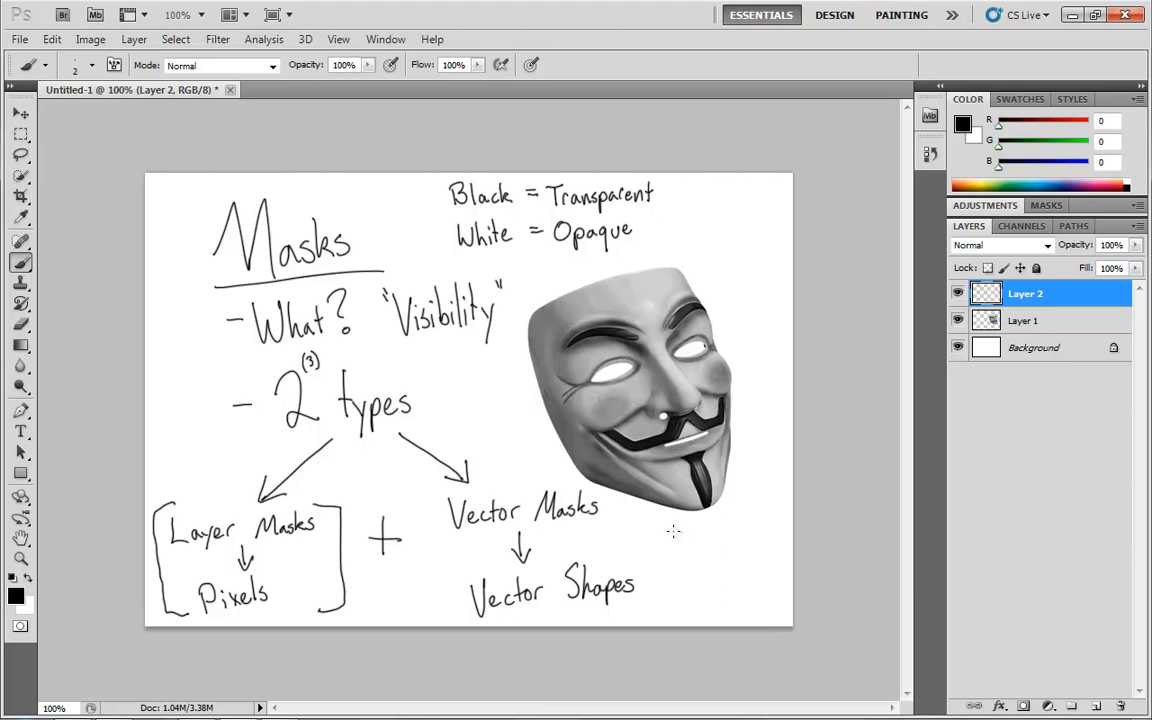
- Open the Jellyfish image from the Sample Pictures folder
{"action": "left_click", "coordinate": [19, 40]}
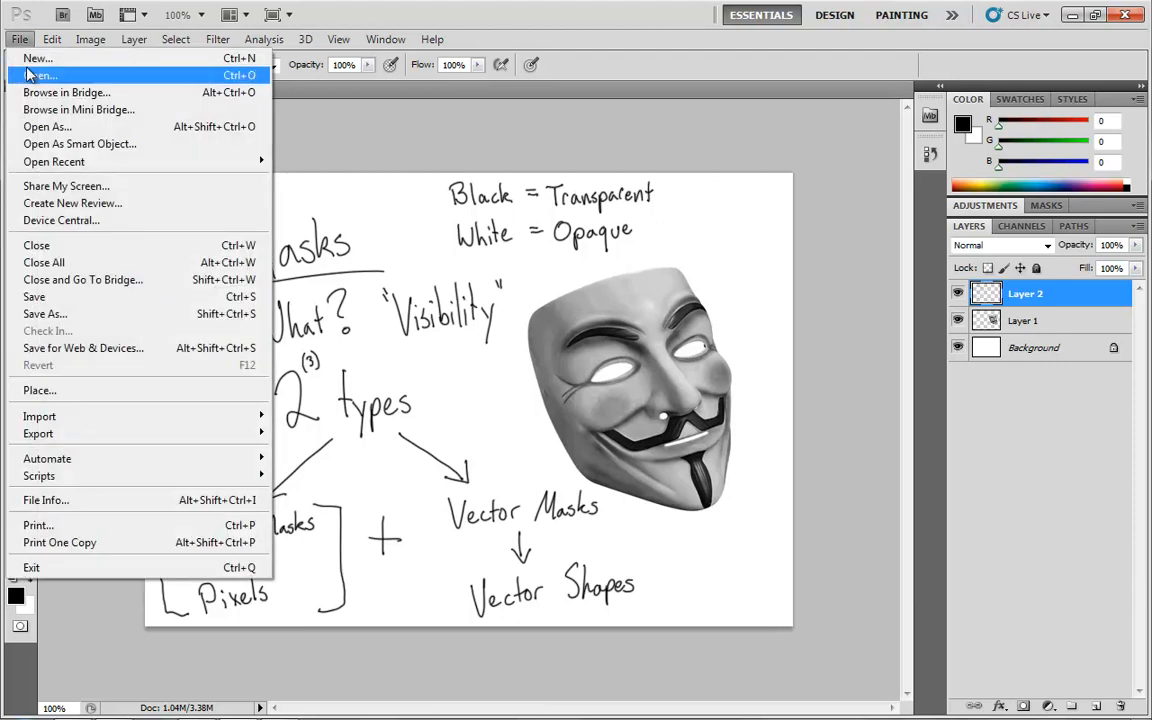
{"action": "left_click", "coordinate": [40, 77]}
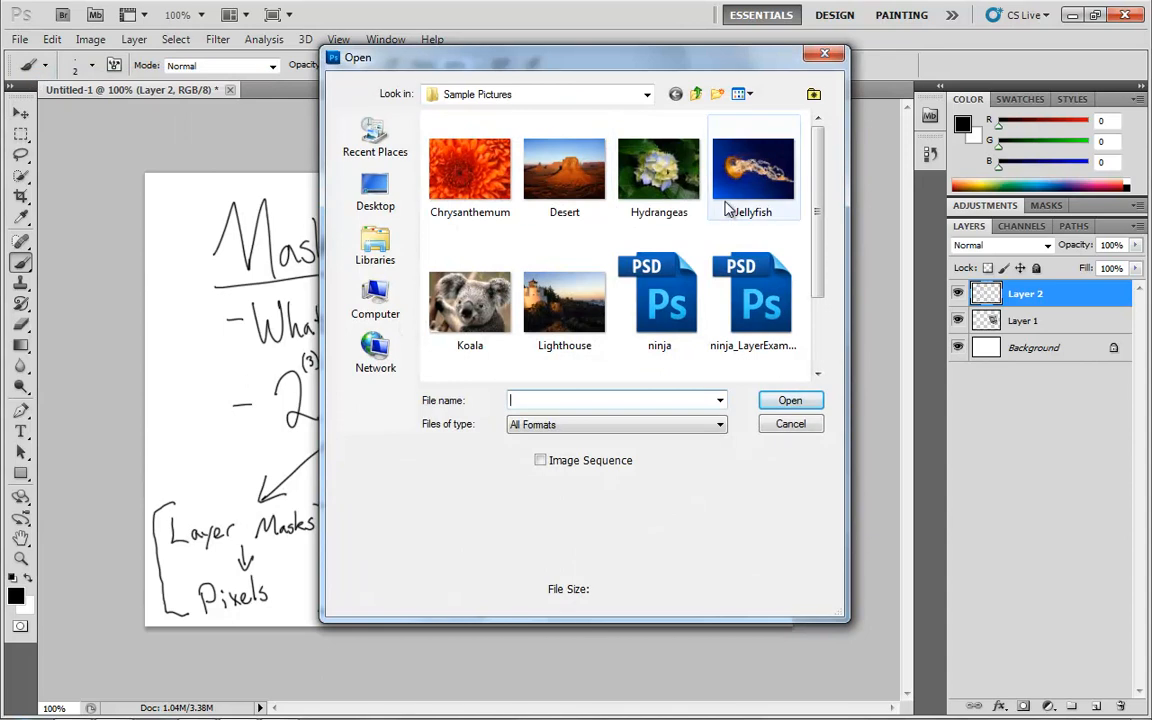
{"action": "left_click", "coordinate": [745, 173]}
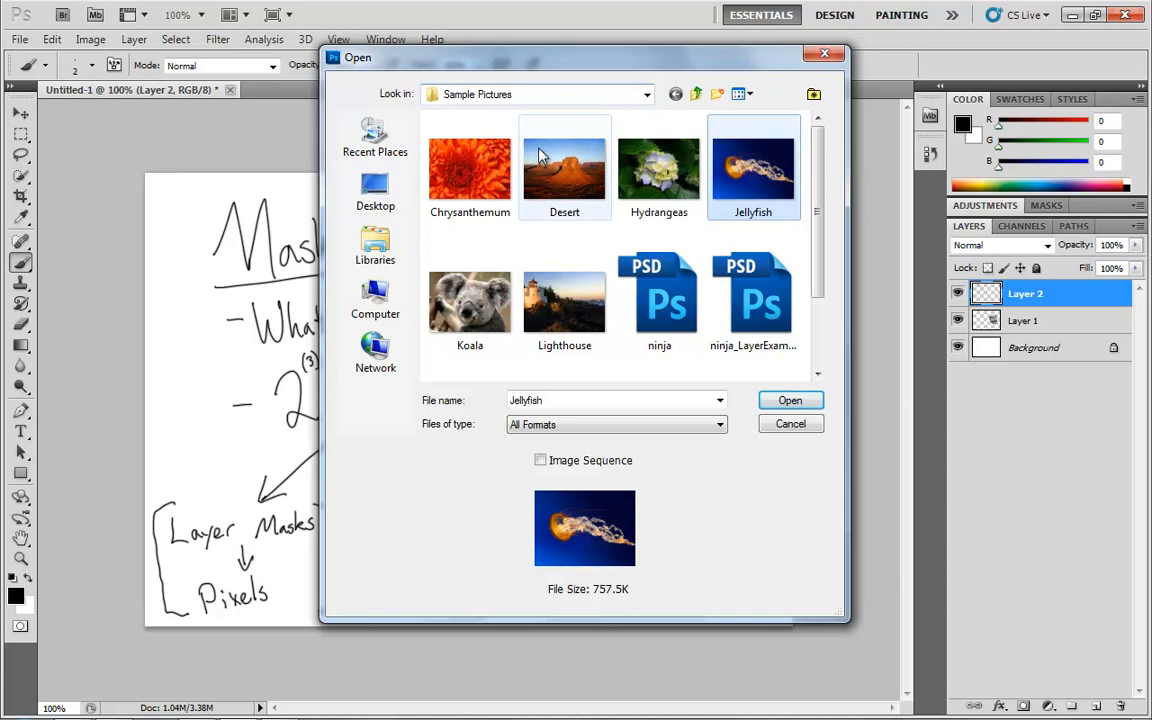
{"action": "left_click", "coordinate": [789, 401]}
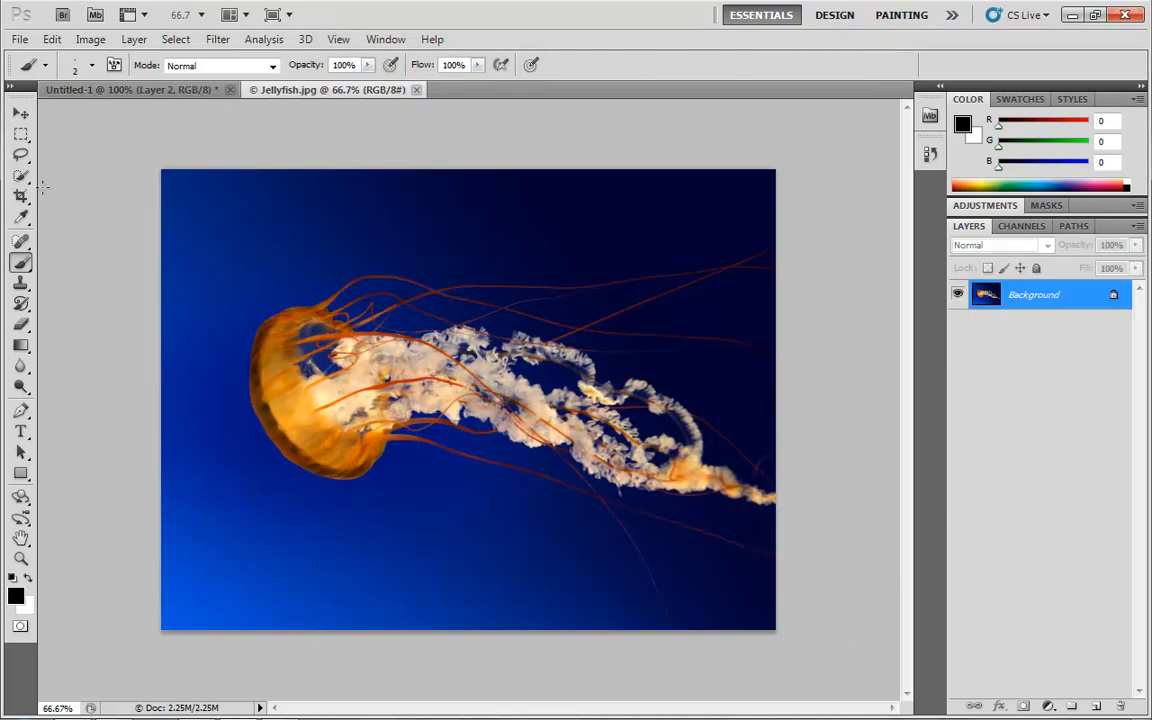
- Place the Koala image into the Jellyfish document at its default size and commit the placement
{"action": "left_click", "coordinate": [19, 40]}
{"action": "left_click", "coordinate": [57, 346]}
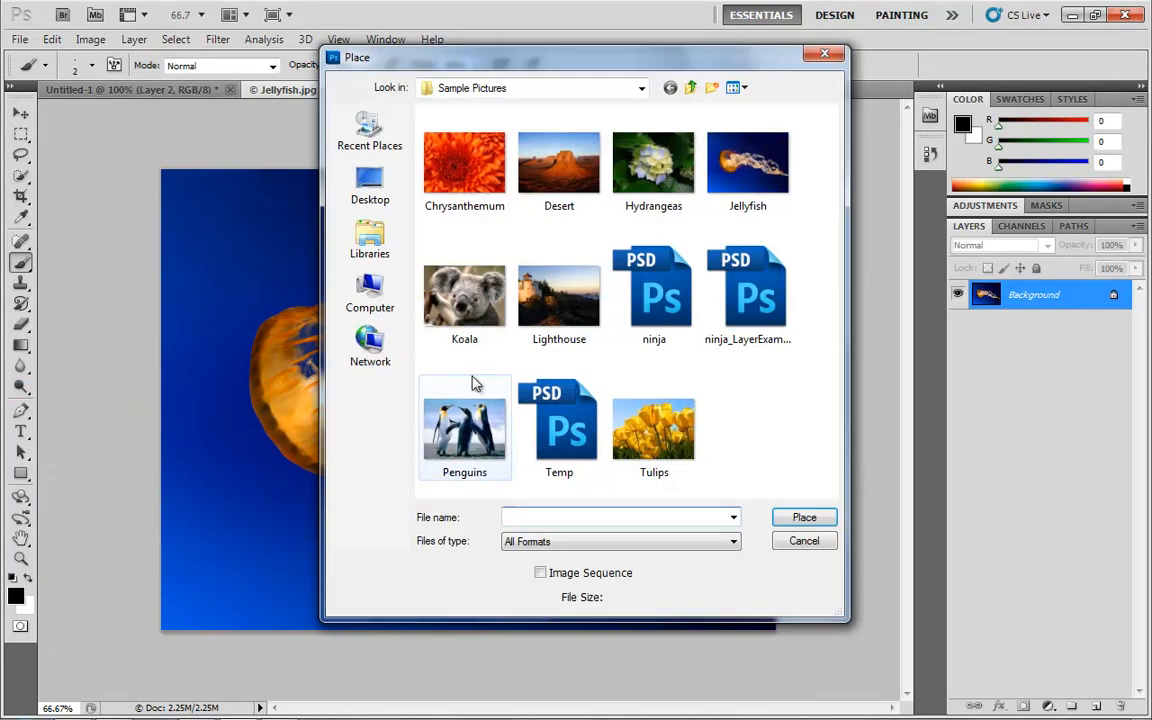
{"action": "left_click", "coordinate": [464, 296]}
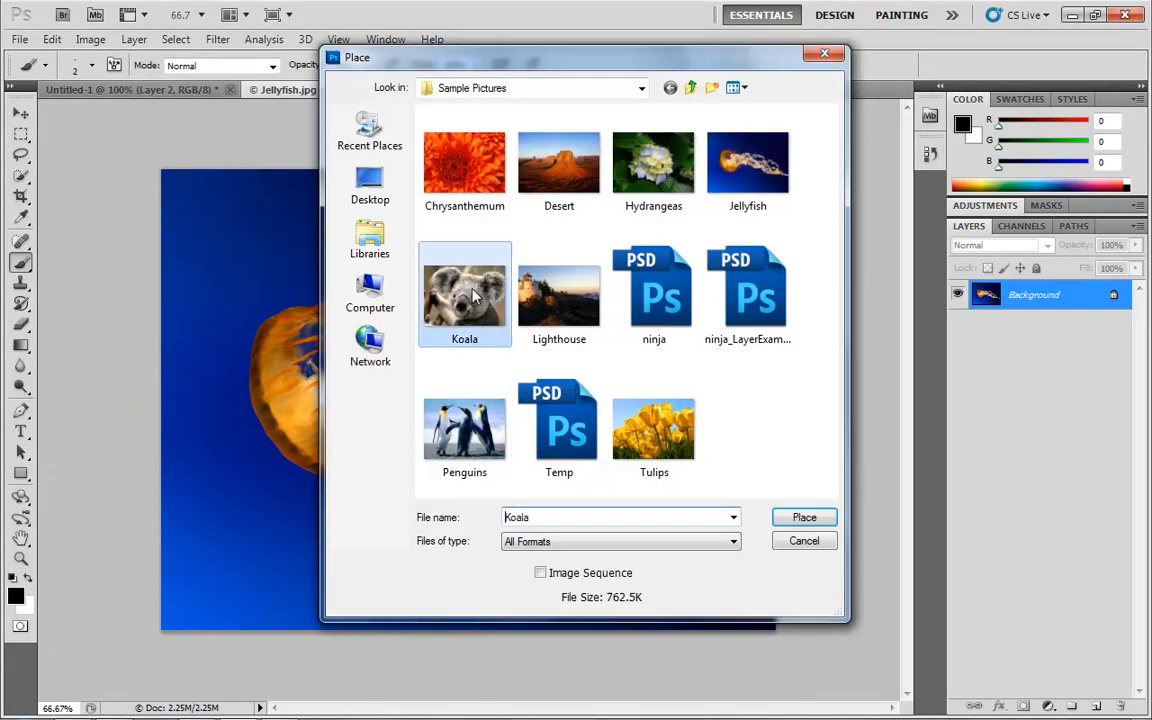
{"action": "left_click", "coordinate": [805, 518]}
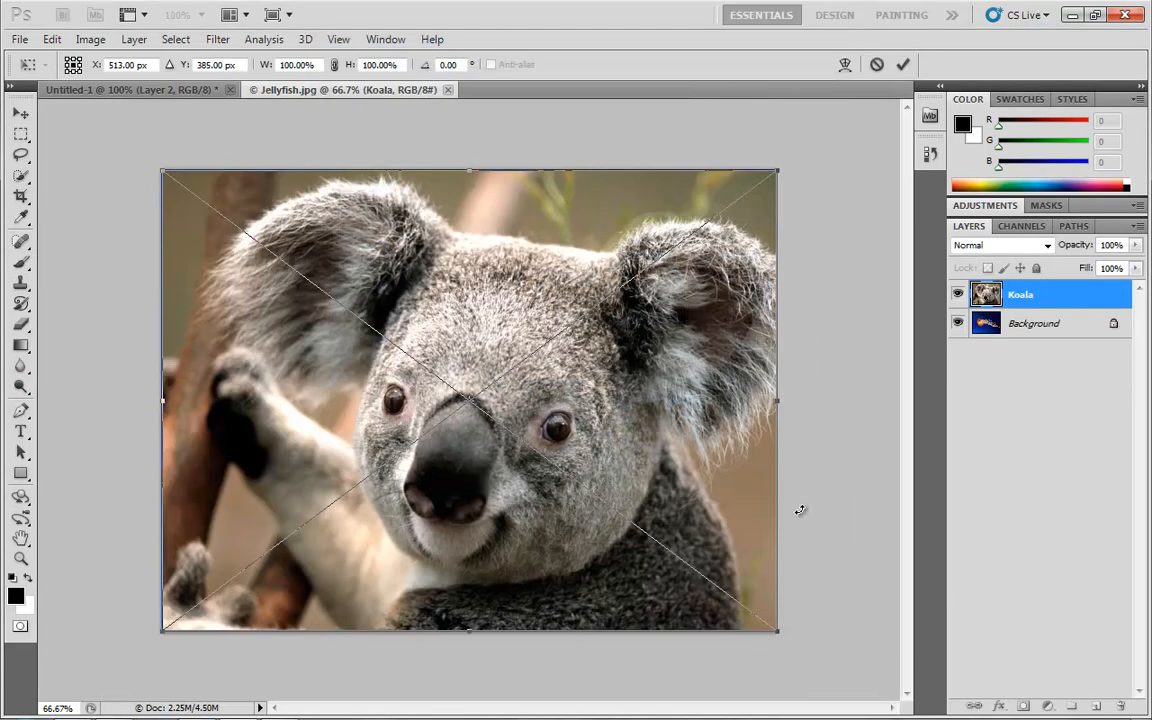
{"action": "key", "text": "Return"}
- Activate the Brush tool and rasterize the placed Koala layer
{"action": "key", "text": "b"}
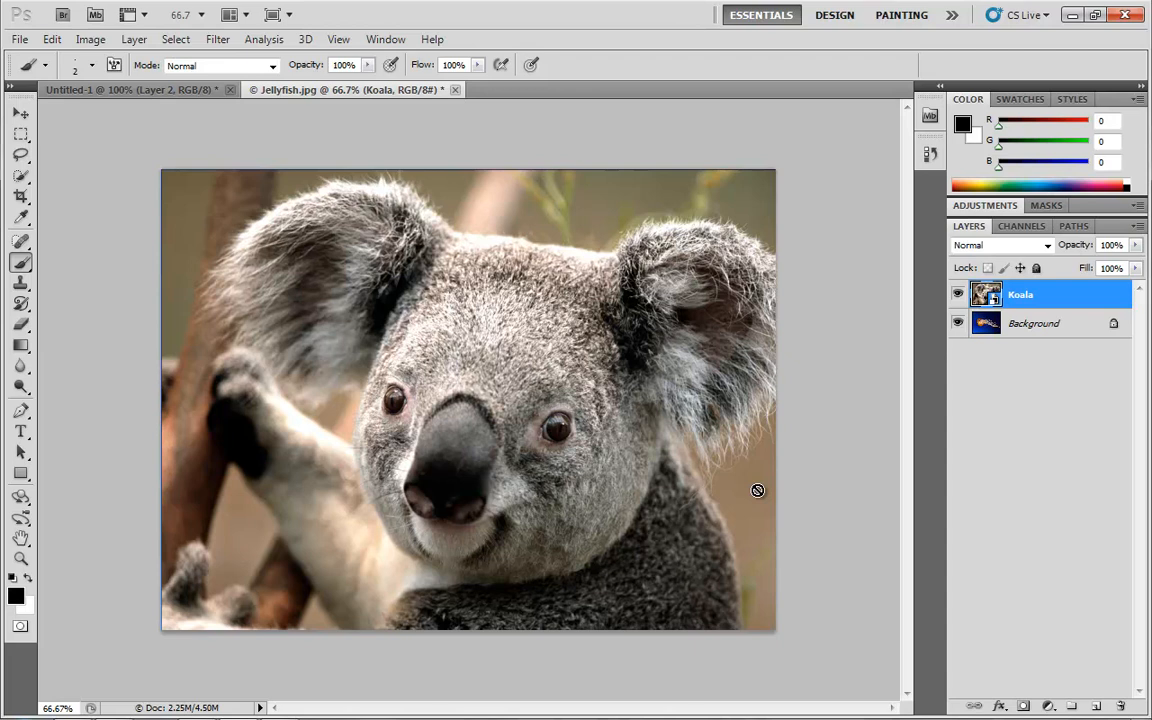
{"action": "right_click", "coordinate": [1030, 297]}
{"action": "left_click", "coordinate": [880, 433]}
{"action": "left_click", "coordinate": [134, 39]}
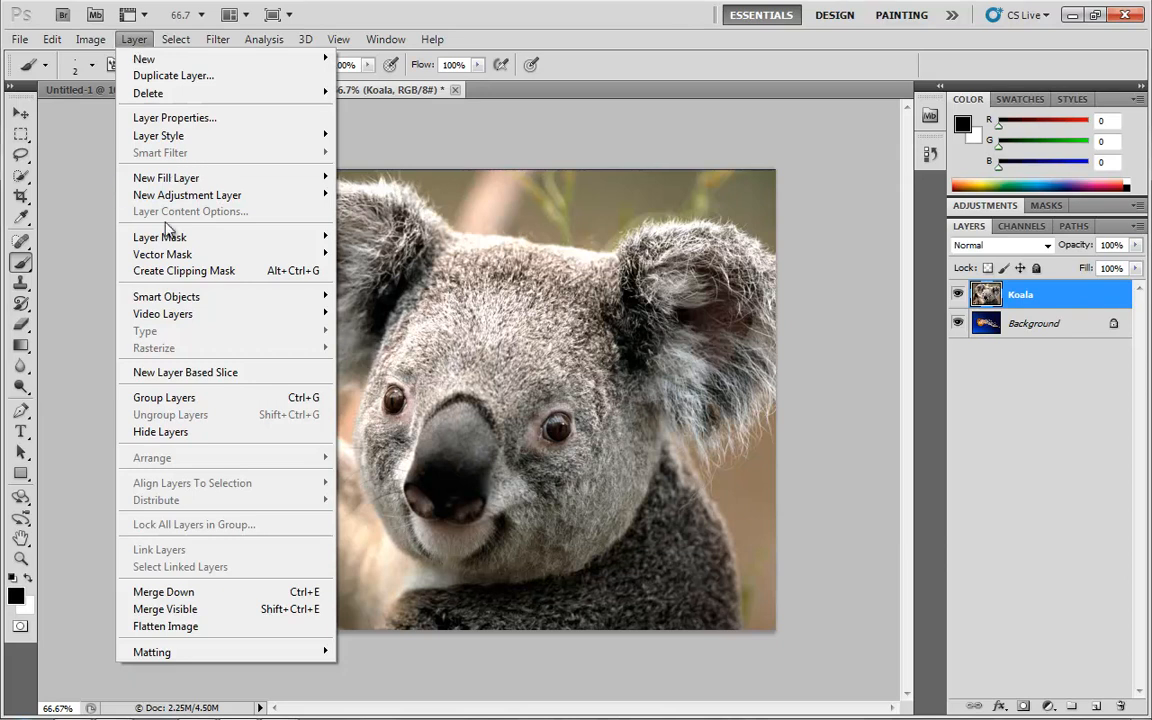
{"action": "mouse_move", "coordinate": [165, 242]}
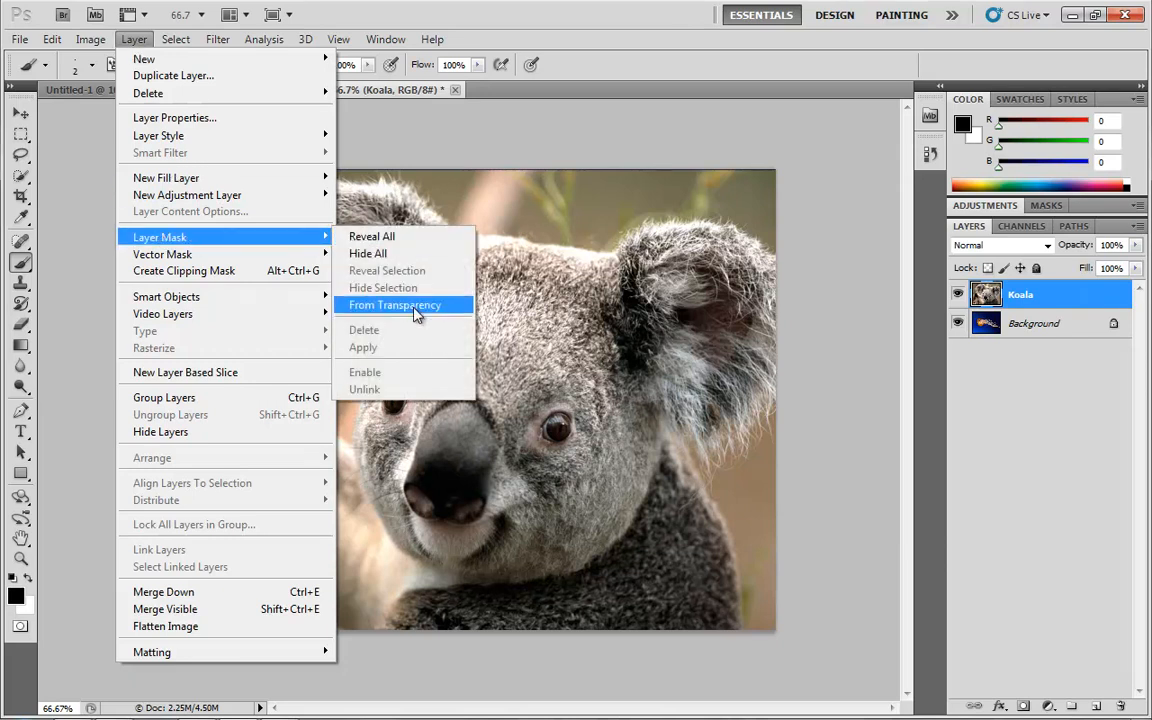
{"action": "left_click", "coordinate": [455, 315]}
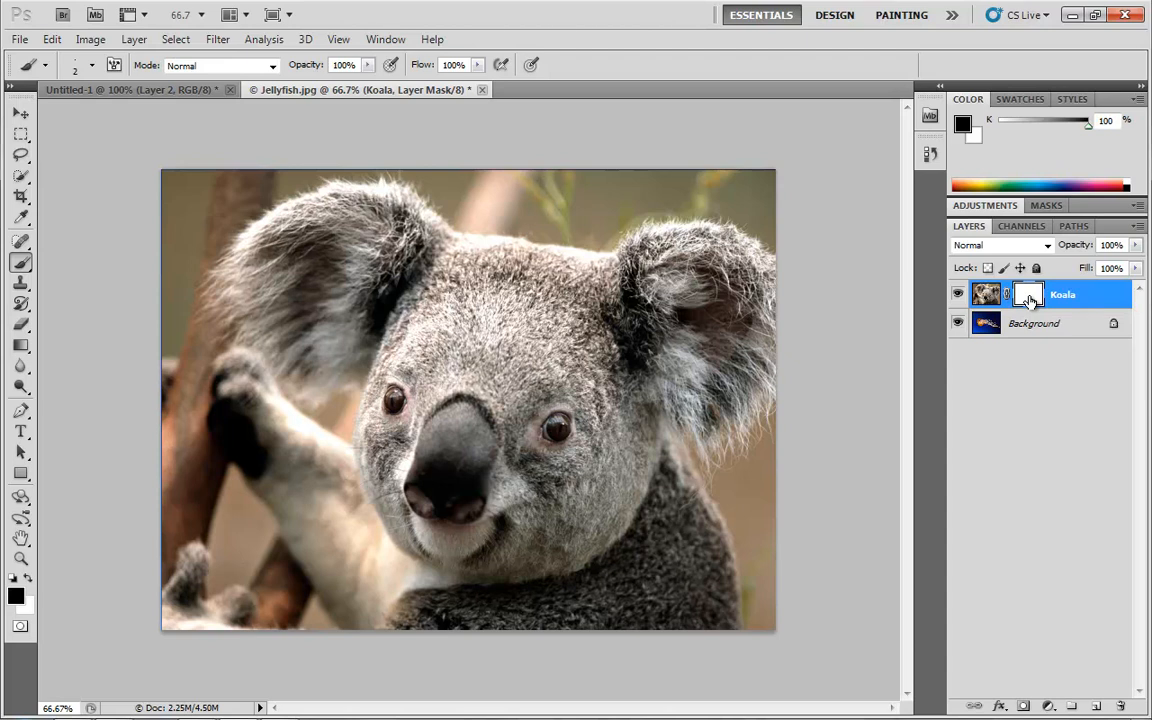
{"action": "key", "text": "ctrl+z"}
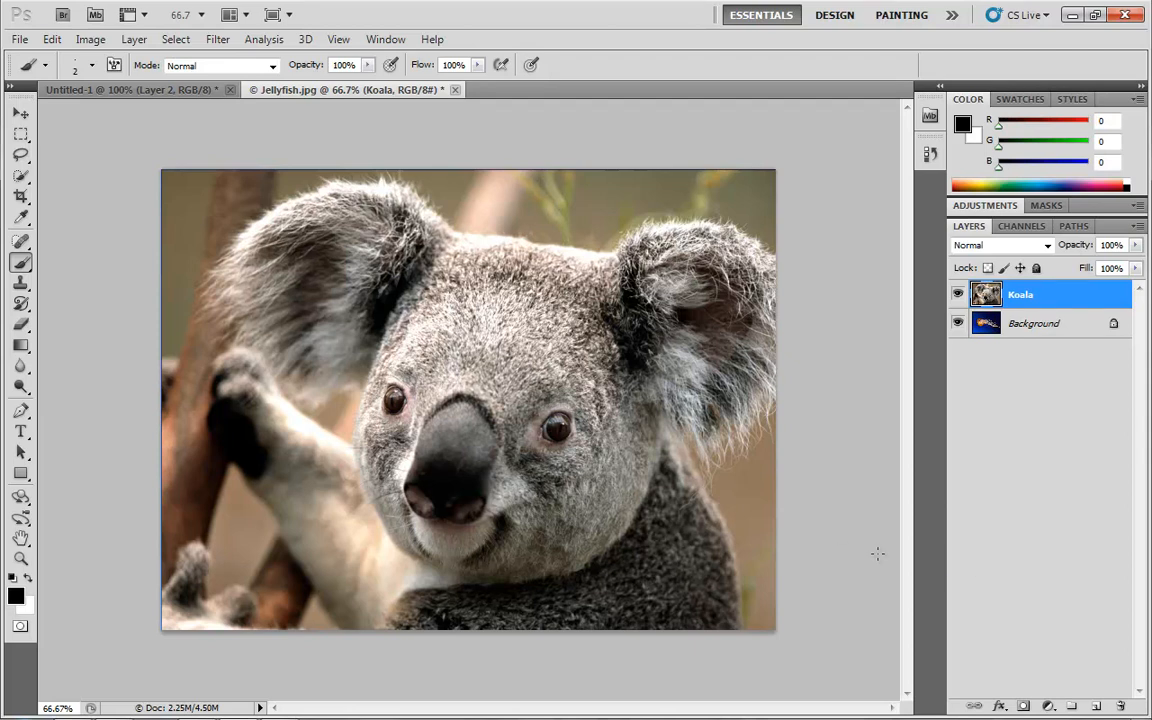
- Add a white layer mask to the Koala layer
{"action": "left_click", "coordinate": [1023, 707]}
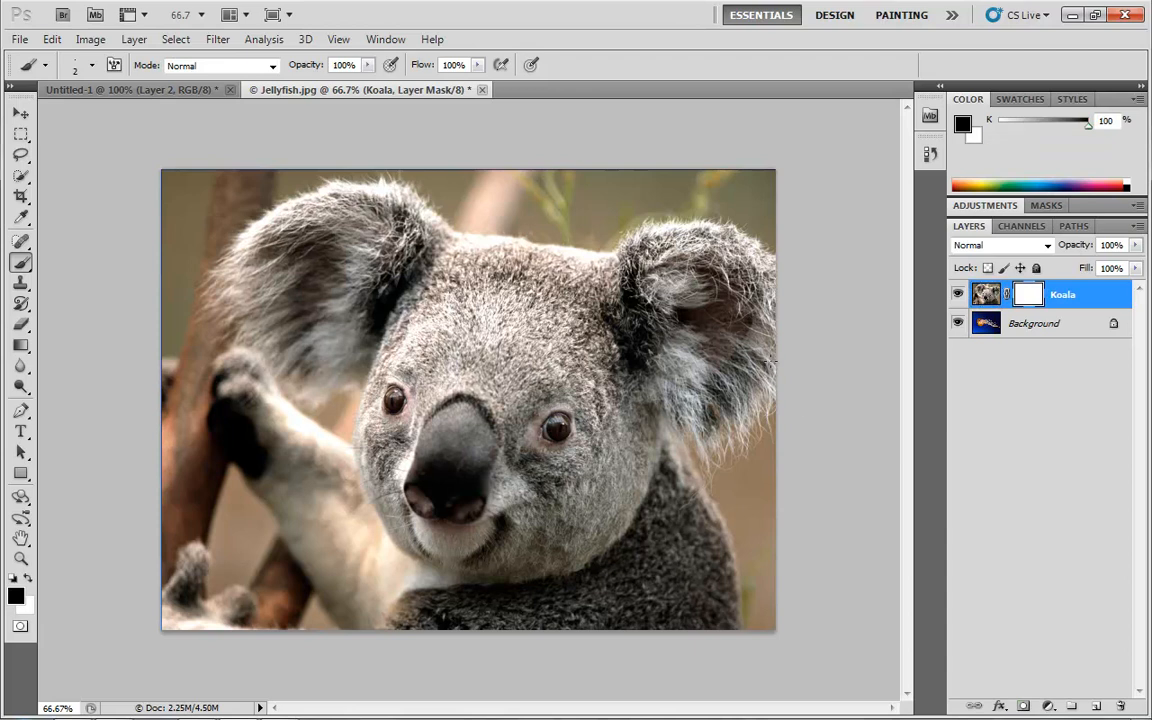
- Return to the Untitled-1 notes document and draw a thick opening bracket before the Black and White definitions
{"action": "left_click", "coordinate": [82, 89]}
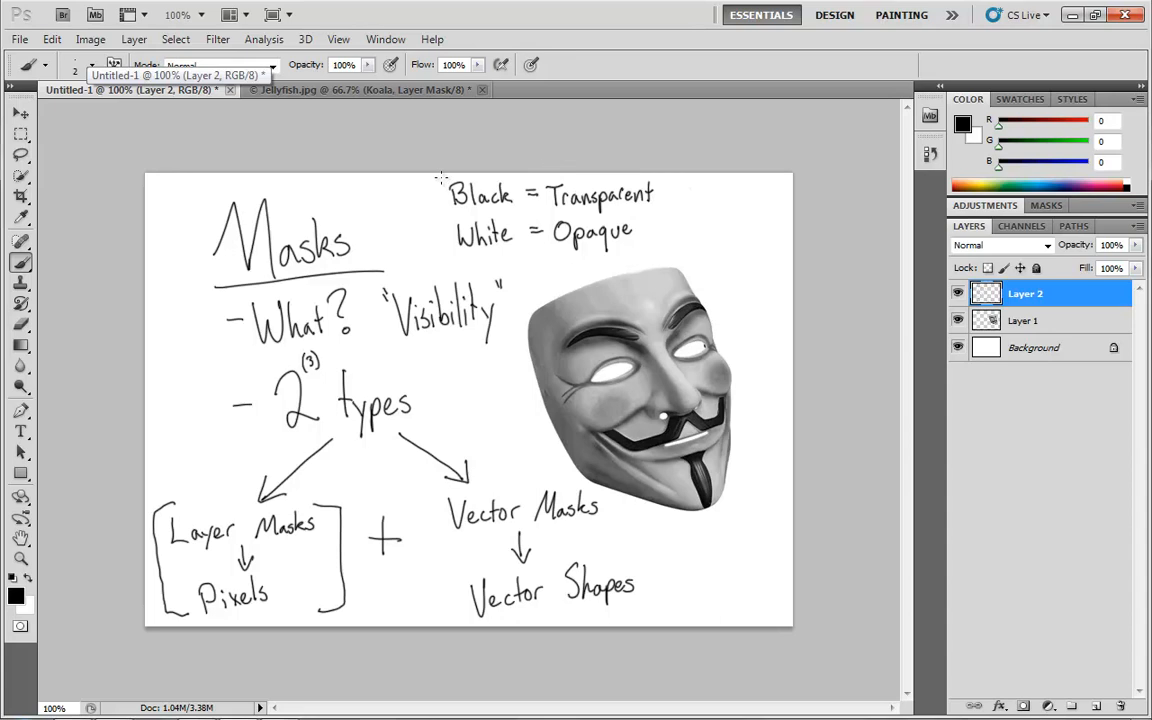
{"action": "mouse_move", "coordinate": [440, 178]}
{"action": "left_mouse_down"}
{"action": "mouse_move", "coordinate": [429, 181]}
{"action": "mouse_move", "coordinate": [434, 255]}
{"action": "mouse_move", "coordinate": [460, 255]}
{"action": "left_mouse_up"}
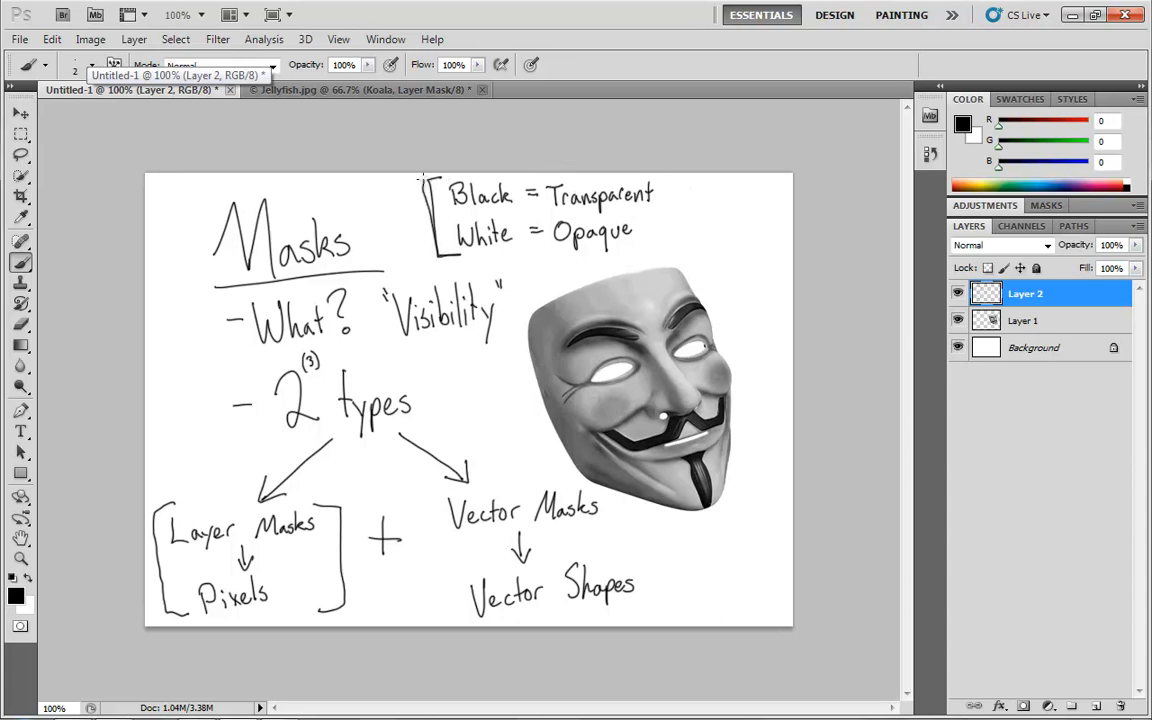
{"action": "left_click_drag", "start_coordinate": [422, 178], "coordinate": [445, 255]}
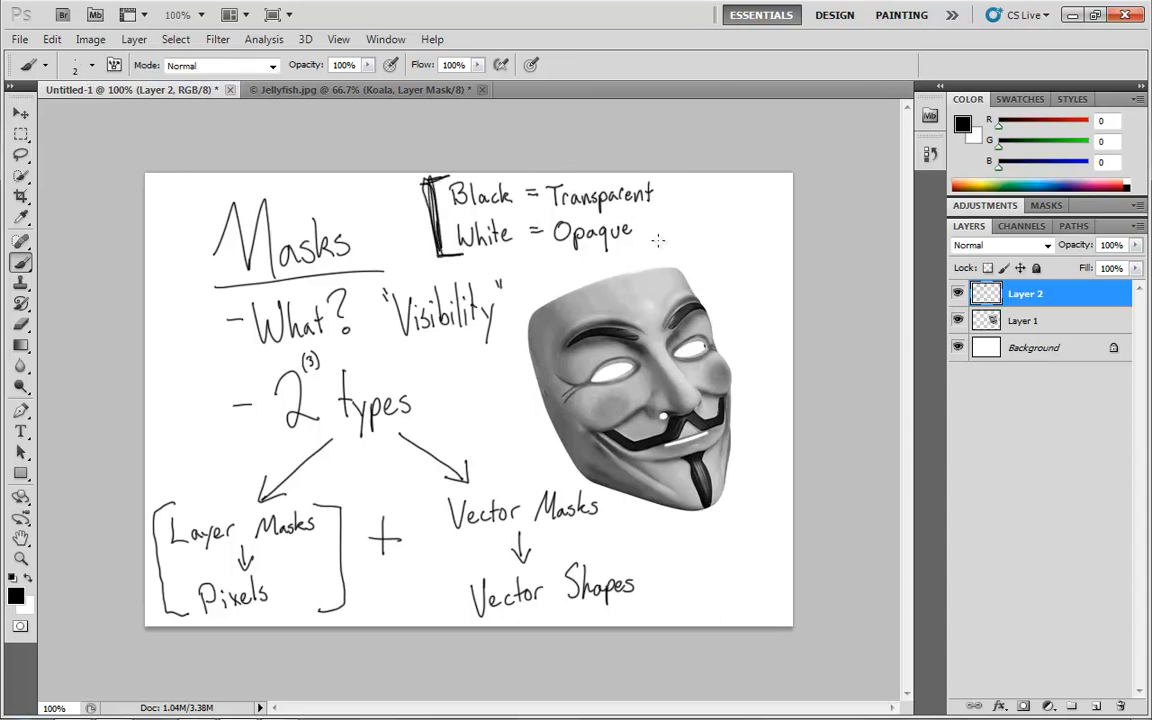
- Draw a thick closing bracket after the Black and White definitions and return to the Jellyfish document
{"action": "mouse_move", "coordinate": [645, 247]}
{"action": "left_mouse_down"}
{"action": "mouse_move", "coordinate": [673, 180]}
{"action": "mouse_move", "coordinate": [660, 173]}
{"action": "mouse_move", "coordinate": [677, 182]}
{"action": "mouse_move", "coordinate": [650, 246]}
{"action": "left_mouse_up"}
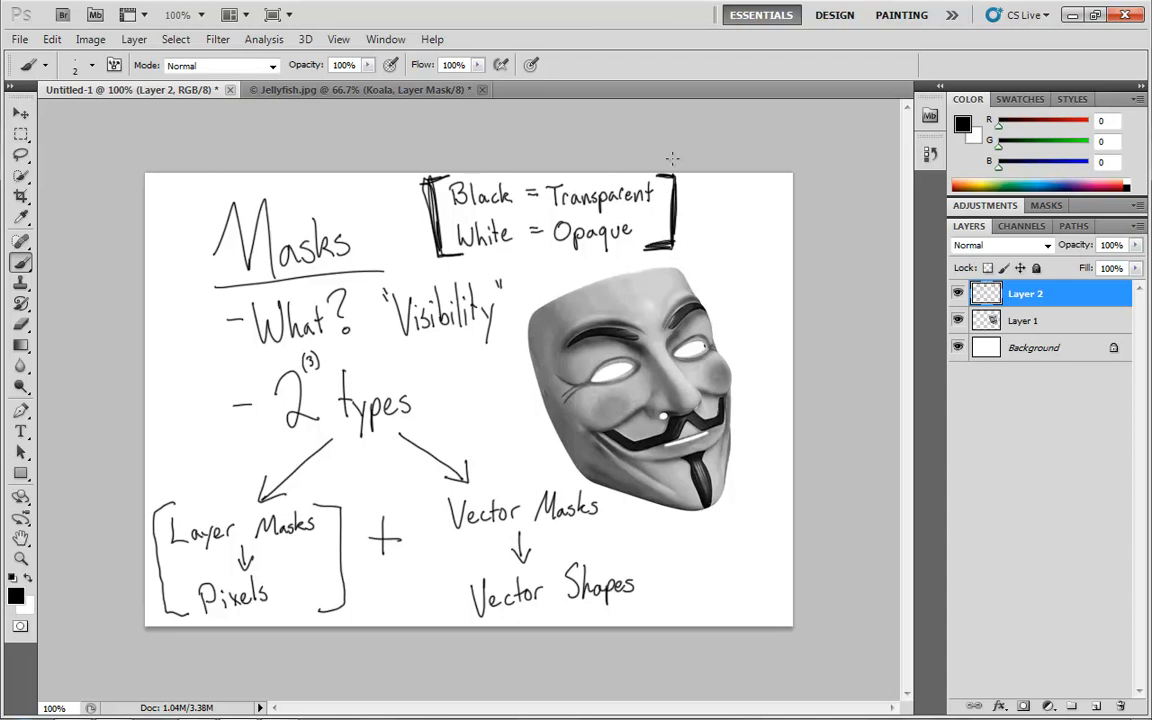
{"action": "left_click", "coordinate": [303, 91]}
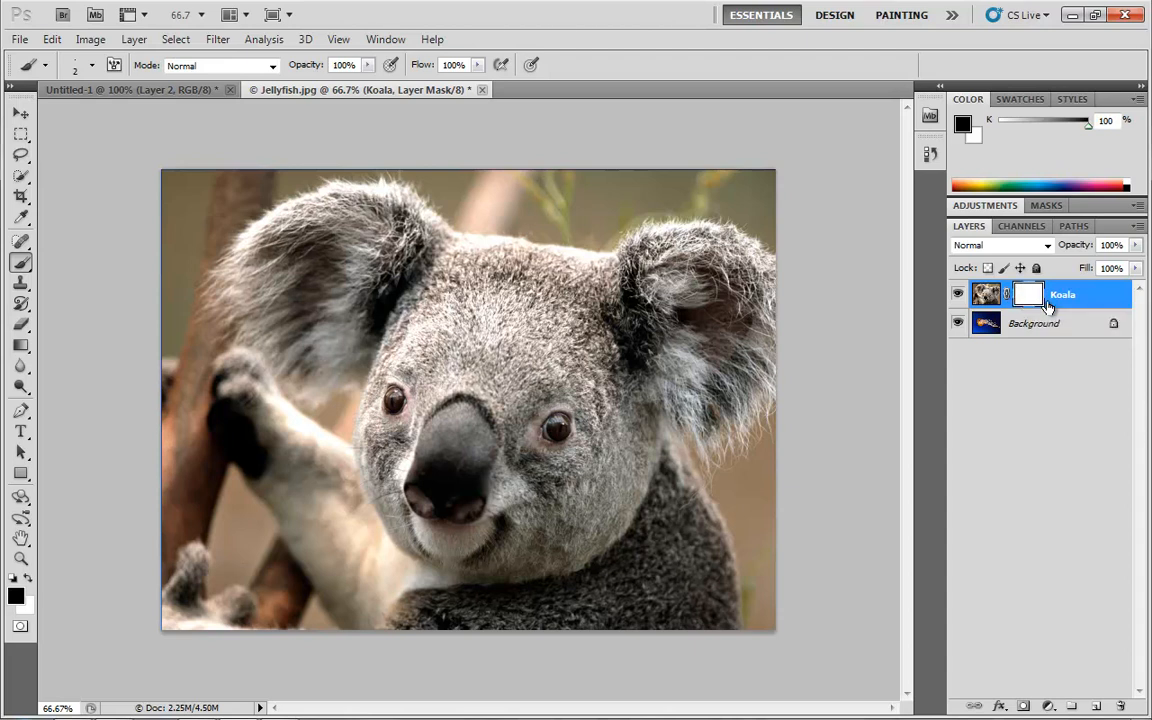
- Alternate the editing target between the Koala layer's image and its mask to compare the available colors
{"action": "left_click", "coordinate": [988, 296]}
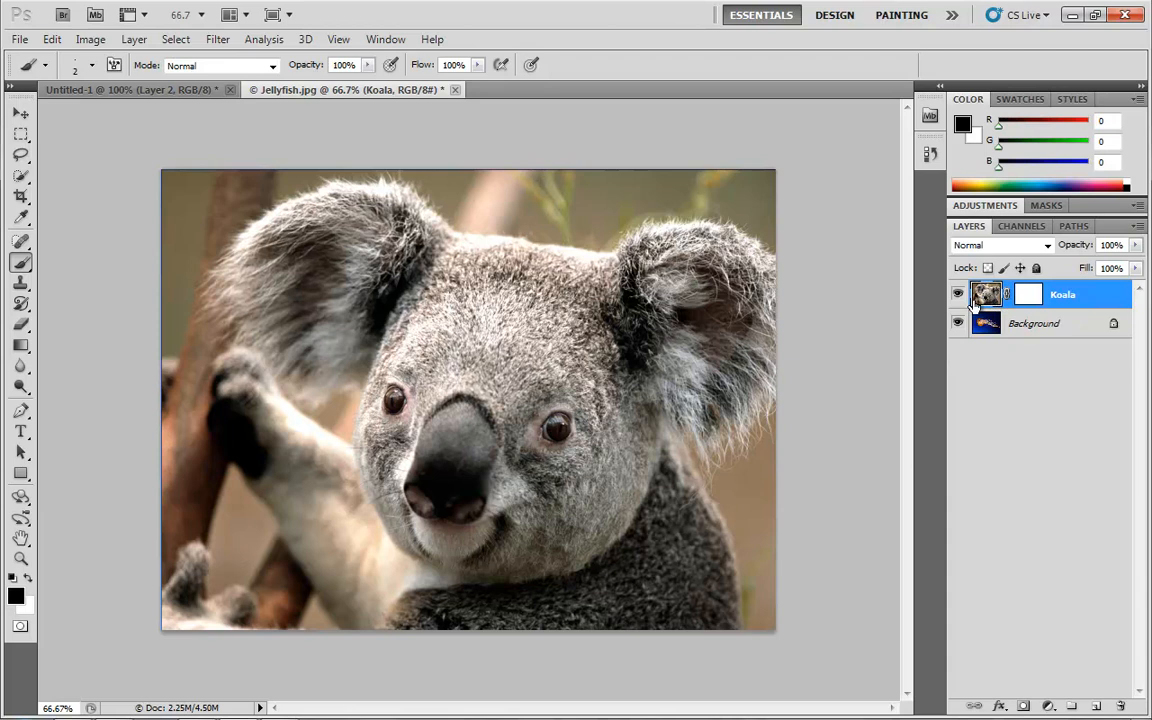
{"action": "left_click", "coordinate": [1030, 296]}
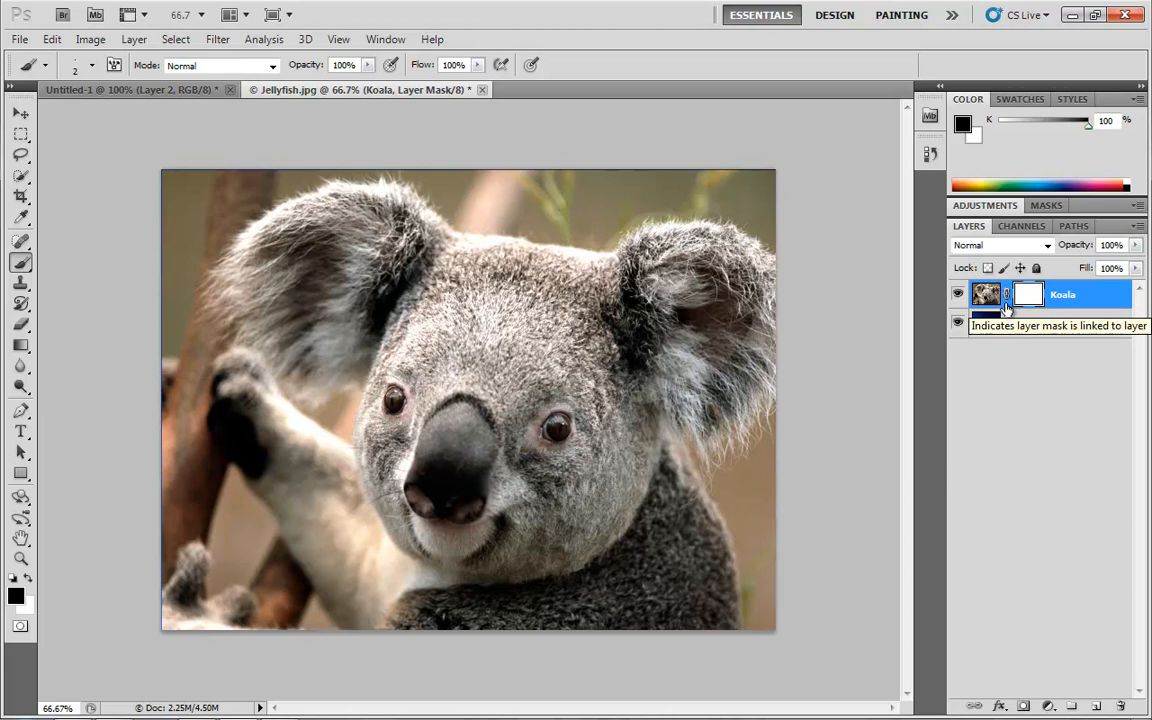
{"action": "left_click", "coordinate": [985, 294]}
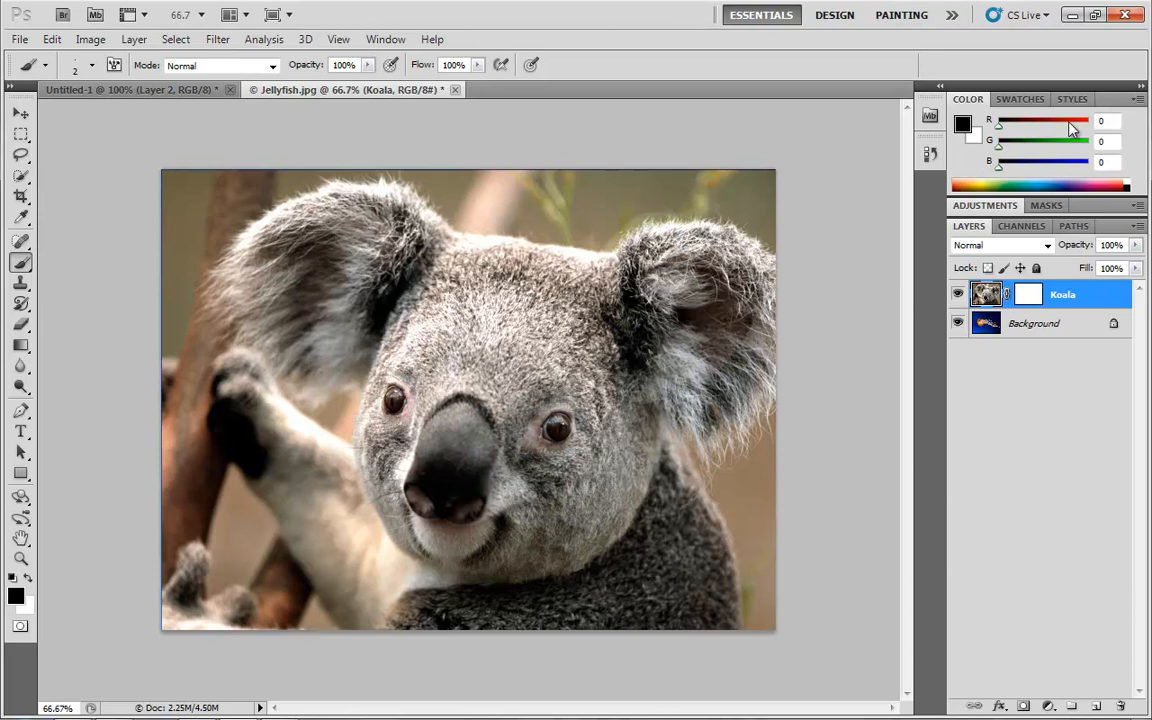
- Enlarge the brush to 80 px and paint black on the Koala mask to hide everything around the koala's head
{"action": "left_click", "coordinate": [1033, 295]}
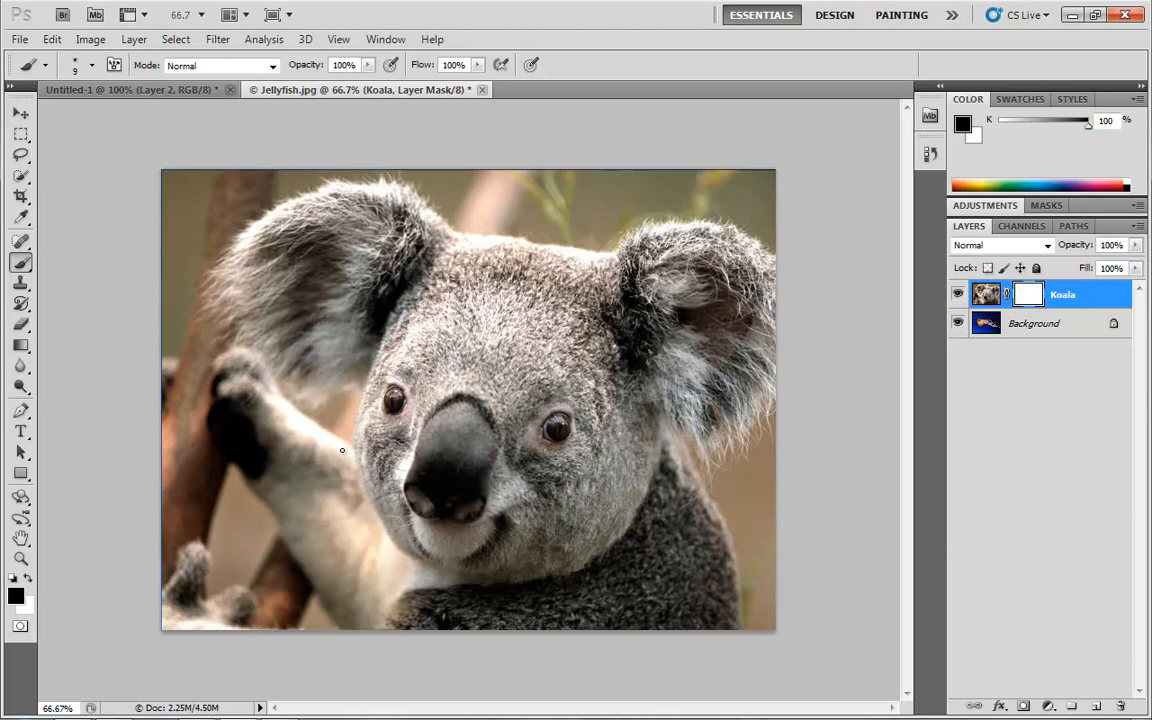
{"action": "key", "text": "bracketright"}
{"action": "key", "text": "bracketright"}
{"action": "key", "text": "bracketright"}
{"action": "key", "text": "bracketright"}
{"action": "key", "text": "bracketright"}
{"action": "key", "text": "bracketright"}
{"action": "mouse_move", "coordinate": [329, 419]}
{"action": "left_mouse_down"}
{"action": "mouse_move", "coordinate": [334, 508]}
{"action": "mouse_move", "coordinate": [410, 597]}
{"action": "mouse_move", "coordinate": [497, 611]}
{"action": "mouse_move", "coordinate": [613, 594]}
{"action": "mouse_move", "coordinate": [535, 614]}
{"action": "mouse_move", "coordinate": [606, 592]}
{"action": "mouse_move", "coordinate": [659, 557]}
{"action": "mouse_move", "coordinate": [645, 556]}
{"action": "mouse_move", "coordinate": [671, 509]}
{"action": "mouse_move", "coordinate": [789, 444]}
{"action": "mouse_move", "coordinate": [782, 428]}
{"action": "mouse_move", "coordinate": [763, 453]}
{"action": "mouse_move", "coordinate": [809, 358]}
{"action": "mouse_move", "coordinate": [804, 236]}
{"action": "mouse_move", "coordinate": [697, 192]}
{"action": "mouse_move", "coordinate": [674, 192]}
{"action": "mouse_move", "coordinate": [760, 217]}
{"action": "mouse_move", "coordinate": [683, 200]}
{"action": "mouse_move", "coordinate": [569, 225]}
{"action": "mouse_move", "coordinate": [464, 211]}
{"action": "mouse_move", "coordinate": [409, 175]}
{"action": "mouse_move", "coordinate": [352, 166]}
{"action": "mouse_move", "coordinate": [278, 178]}
{"action": "mouse_move", "coordinate": [216, 214]}
{"action": "mouse_move", "coordinate": [260, 191]}
{"action": "mouse_move", "coordinate": [193, 279]}
{"action": "mouse_move", "coordinate": [213, 363]}
{"action": "mouse_move", "coordinate": [213, 349]}
{"action": "mouse_move", "coordinate": [293, 434]}
{"action": "mouse_move", "coordinate": [289, 450]}
{"action": "mouse_move", "coordinate": [223, 380]}
{"action": "mouse_move", "coordinate": [237, 487]}
{"action": "mouse_move", "coordinate": [183, 427]}
{"action": "mouse_move", "coordinate": [170, 434]}
{"action": "mouse_move", "coordinate": [184, 507]}
{"action": "mouse_move", "coordinate": [178, 470]}
{"action": "mouse_move", "coordinate": [232, 526]}
{"action": "mouse_move", "coordinate": [240, 469]}
{"action": "mouse_move", "coordinate": [310, 617]}
{"action": "mouse_move", "coordinate": [329, 592]}
{"action": "mouse_move", "coordinate": [374, 579]}
{"action": "mouse_move", "coordinate": [369, 604]}
{"action": "mouse_move", "coordinate": [403, 602]}
{"action": "mouse_move", "coordinate": [188, 619]}
{"action": "mouse_move", "coordinate": [305, 606]}
{"action": "mouse_move", "coordinate": [476, 610]}
{"action": "mouse_move", "coordinate": [490, 621]}
{"action": "mouse_move", "coordinate": [516, 610]}
{"action": "mouse_move", "coordinate": [489, 617]}
{"action": "mouse_move", "coordinate": [550, 648]}
{"action": "mouse_move", "coordinate": [660, 530]}
{"action": "mouse_move", "coordinate": [705, 525]}
{"action": "mouse_move", "coordinate": [771, 597]}
{"action": "mouse_move", "coordinate": [650, 586]}
{"action": "mouse_move", "coordinate": [779, 470]}
{"action": "mouse_move", "coordinate": [777, 193]}
{"action": "mouse_move", "coordinate": [586, 175]}
{"action": "mouse_move", "coordinate": [496, 193]}
{"action": "mouse_move", "coordinate": [505, 175]}
{"action": "mouse_move", "coordinate": [211, 170]}
{"action": "mouse_move", "coordinate": [195, 154]}
{"action": "mouse_move", "coordinate": [188, 307]}
{"action": "mouse_move", "coordinate": [224, 506]}
{"action": "mouse_move", "coordinate": [306, 532]}
{"action": "mouse_move", "coordinate": [316, 483]}
{"action": "mouse_move", "coordinate": [338, 491]}
{"action": "mouse_move", "coordinate": [375, 561]}
{"action": "mouse_move", "coordinate": [432, 591]}
{"action": "mouse_move", "coordinate": [572, 588]}
{"action": "mouse_move", "coordinate": [724, 472]}
{"action": "left_mouse_up"}
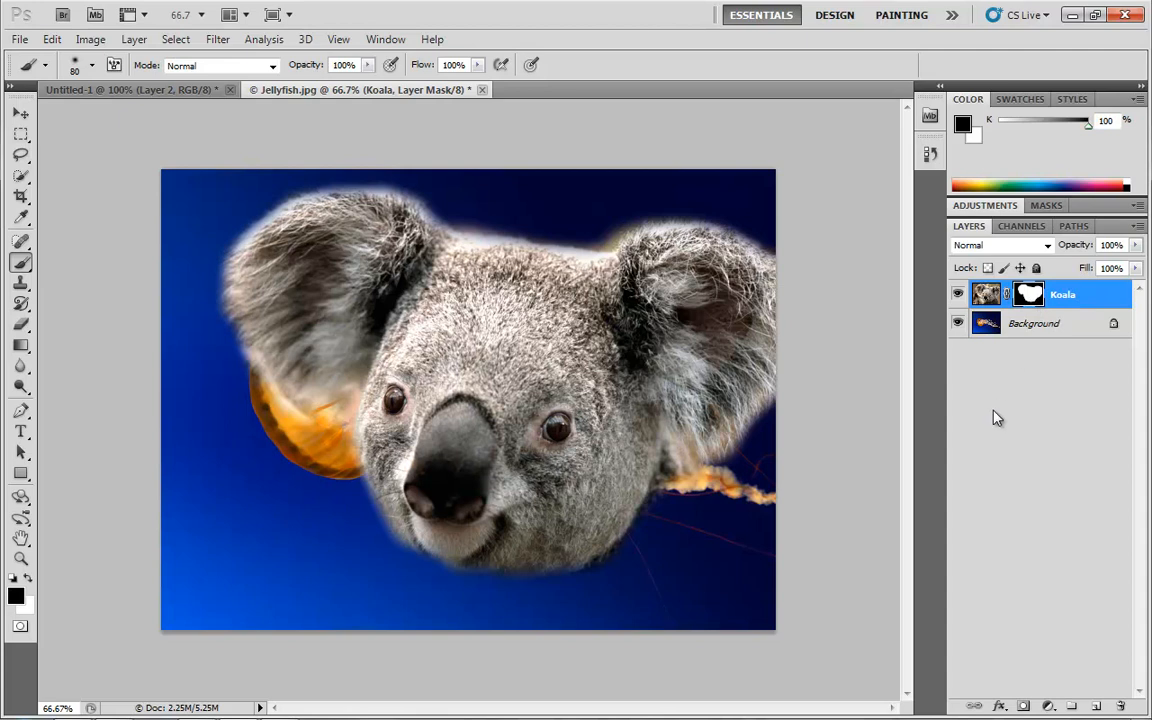
- Review the Koala layer mask's display color and opacity options without changing them
{"action": "right_click", "coordinate": [1031, 293]}
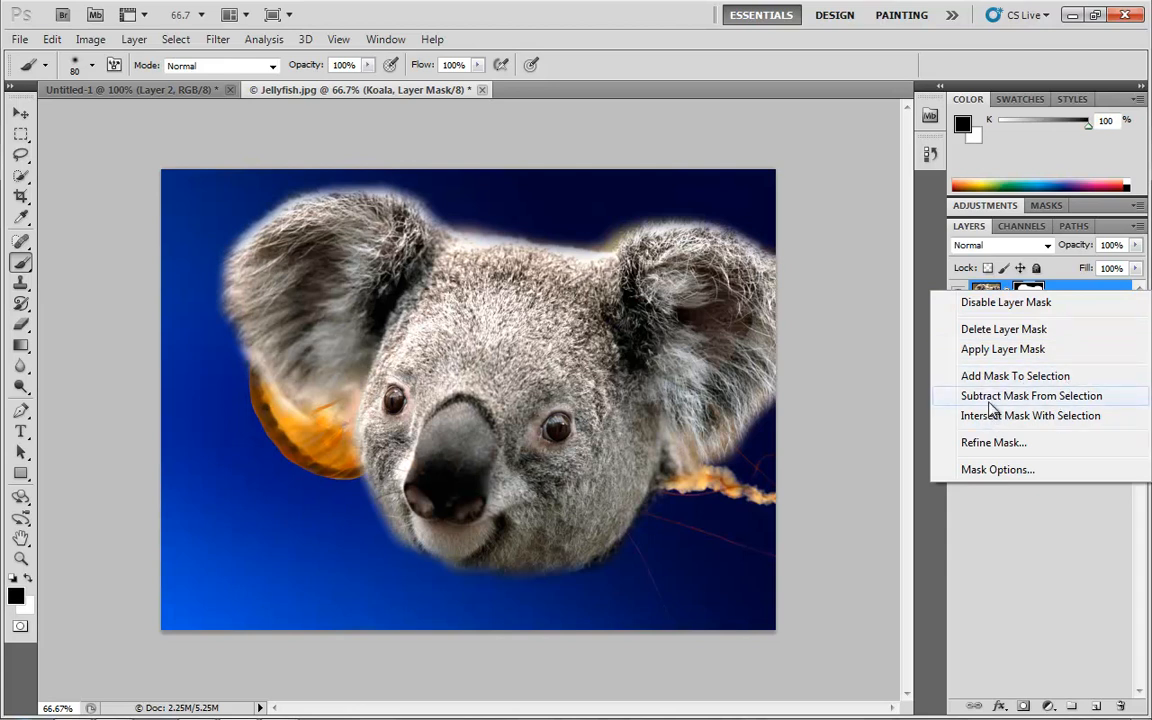
{"action": "left_click", "coordinate": [998, 470]}
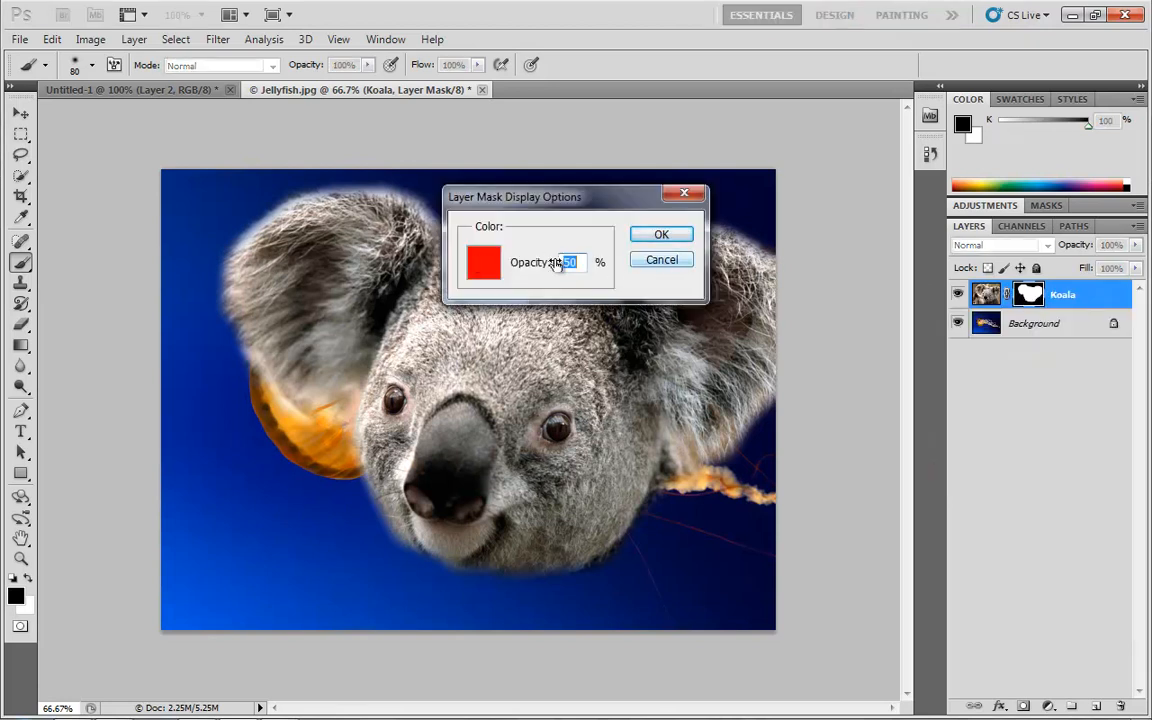
{"action": "left_click", "coordinate": [658, 262]}
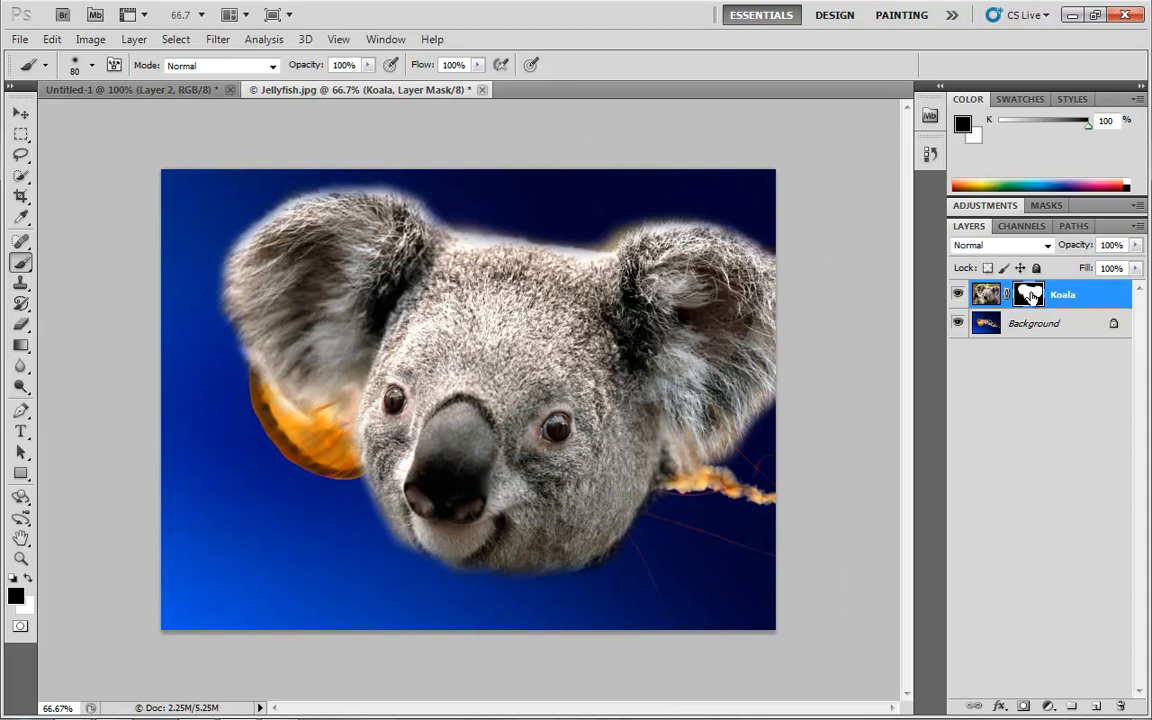
- Disable the Koala layer mask to compare the unmasked image, and enable it again
{"action": "right_click", "coordinate": [1030, 295]}
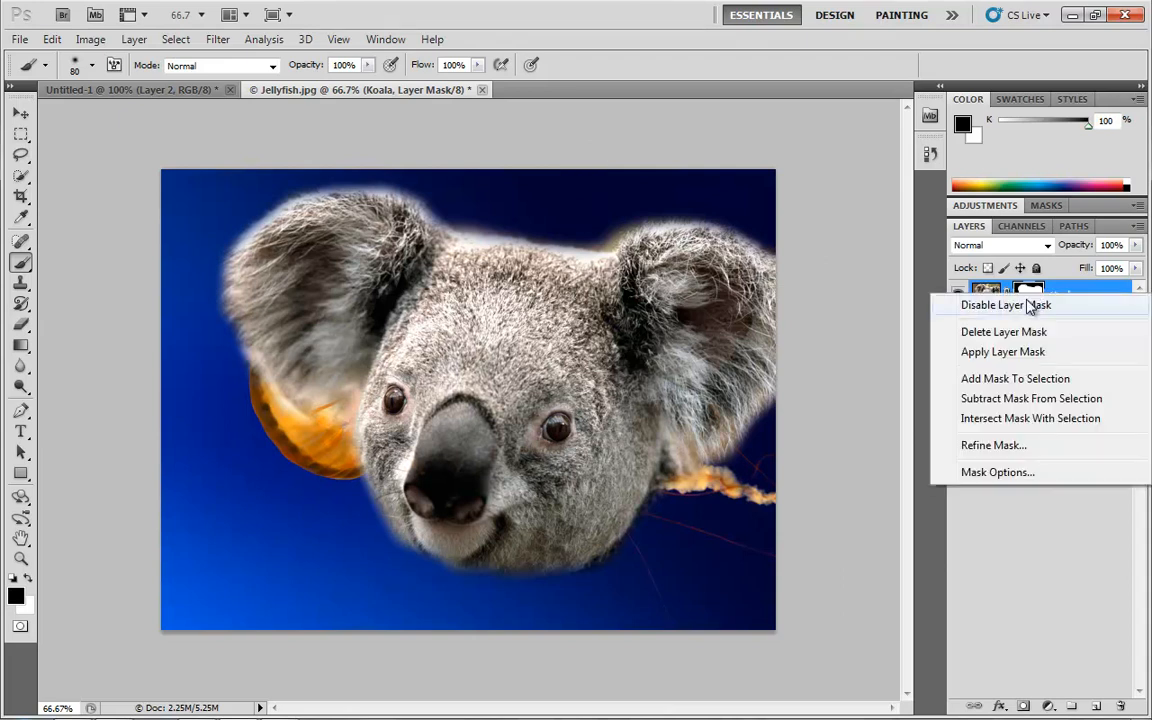
{"action": "left_click", "coordinate": [1030, 306]}
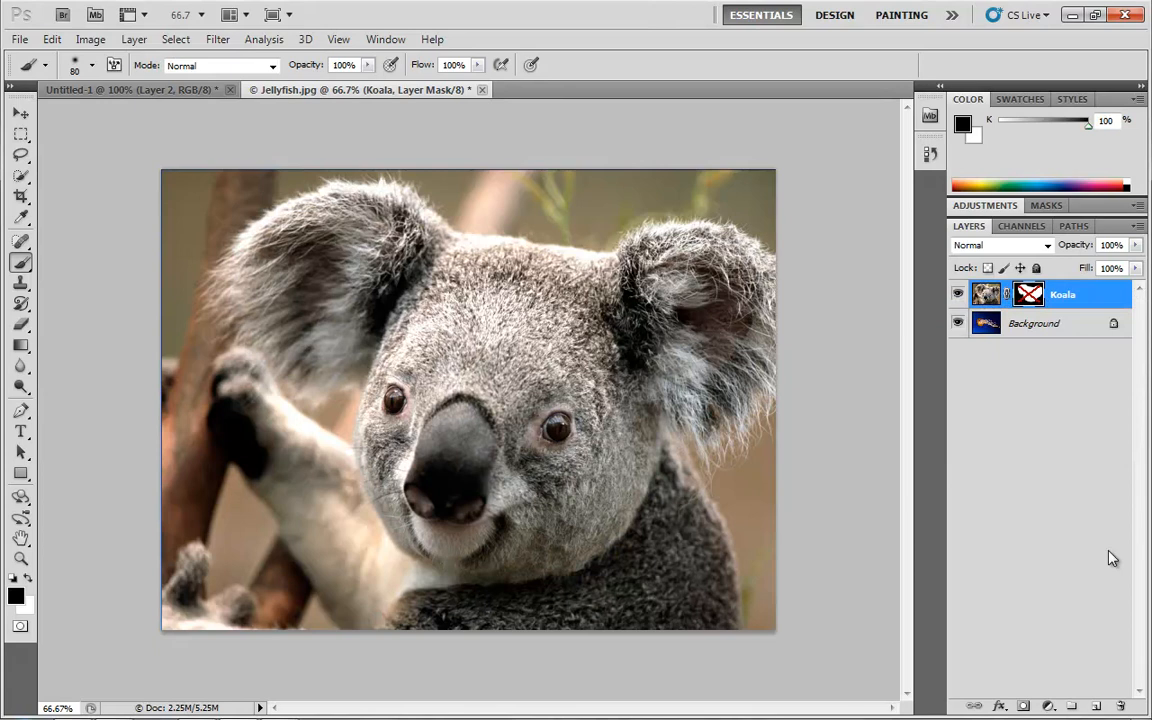
{"action": "right_click", "coordinate": [1028, 296]}
{"action": "left_click", "coordinate": [952, 306]}
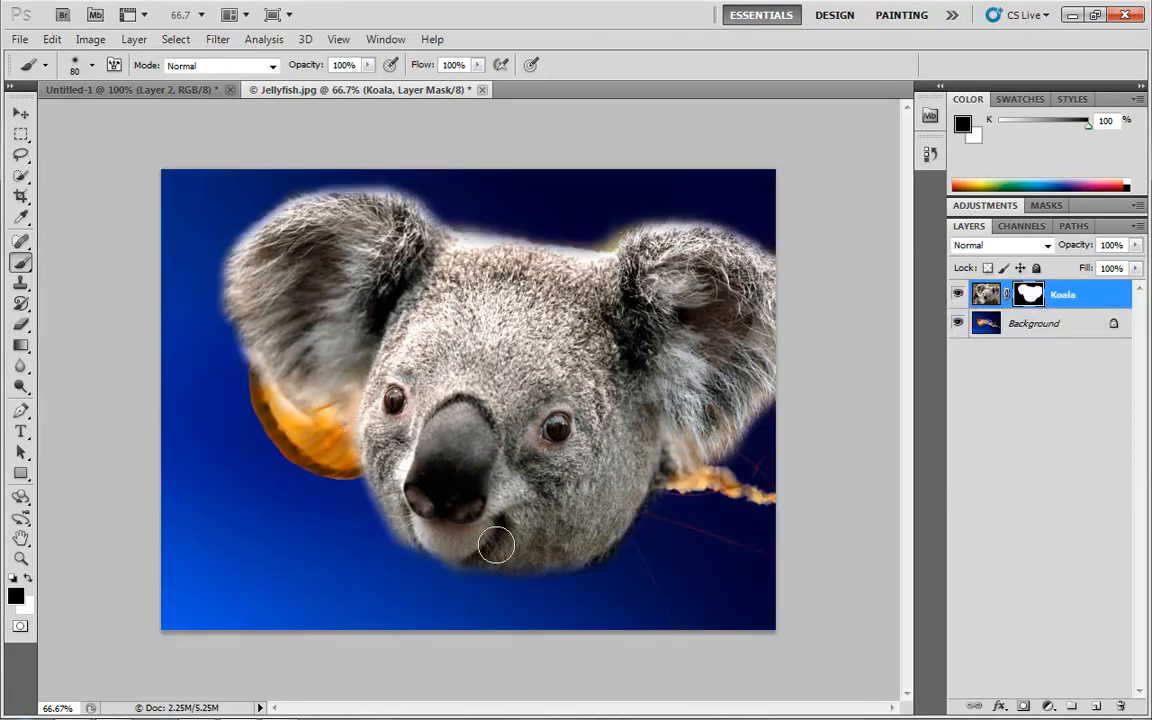
- Move the Koala image together with its linked mask and nudge both back to their starting position
{"action": "key", "text": "v"}
{"action": "mouse_move", "coordinate": [455, 437]}
{"action": "left_mouse_down"}
{"action": "mouse_move", "coordinate": [720, 657]}
{"action": "mouse_move", "coordinate": [633, 305]}
{"action": "mouse_move", "coordinate": [345, 400]}
{"action": "mouse_move", "coordinate": [290, 560]}
{"action": "mouse_move", "coordinate": [565, 495]}
{"action": "mouse_move", "coordinate": [576, 421]}
{"action": "mouse_move", "coordinate": [632, 392]}
{"action": "mouse_move", "coordinate": [697, 405]}
{"action": "mouse_move", "coordinate": [508, 353]}
{"action": "mouse_move", "coordinate": [440, 398]}
{"action": "mouse_move", "coordinate": [558, 364]}
{"action": "mouse_move", "coordinate": [493, 354]}
{"action": "mouse_move", "coordinate": [591, 277]}
{"action": "mouse_move", "coordinate": [457, 374]}
{"action": "mouse_move", "coordinate": [390, 400]}
{"action": "mouse_move", "coordinate": [462, 319]}
{"action": "mouse_move", "coordinate": [597, 335]}
{"action": "mouse_move", "coordinate": [717, 257]}
{"action": "mouse_move", "coordinate": [747, 215]}
{"action": "mouse_move", "coordinate": [649, 304]}
{"action": "mouse_move", "coordinate": [499, 385]}
{"action": "mouse_move", "coordinate": [531, 360]}
{"action": "left_mouse_up"}
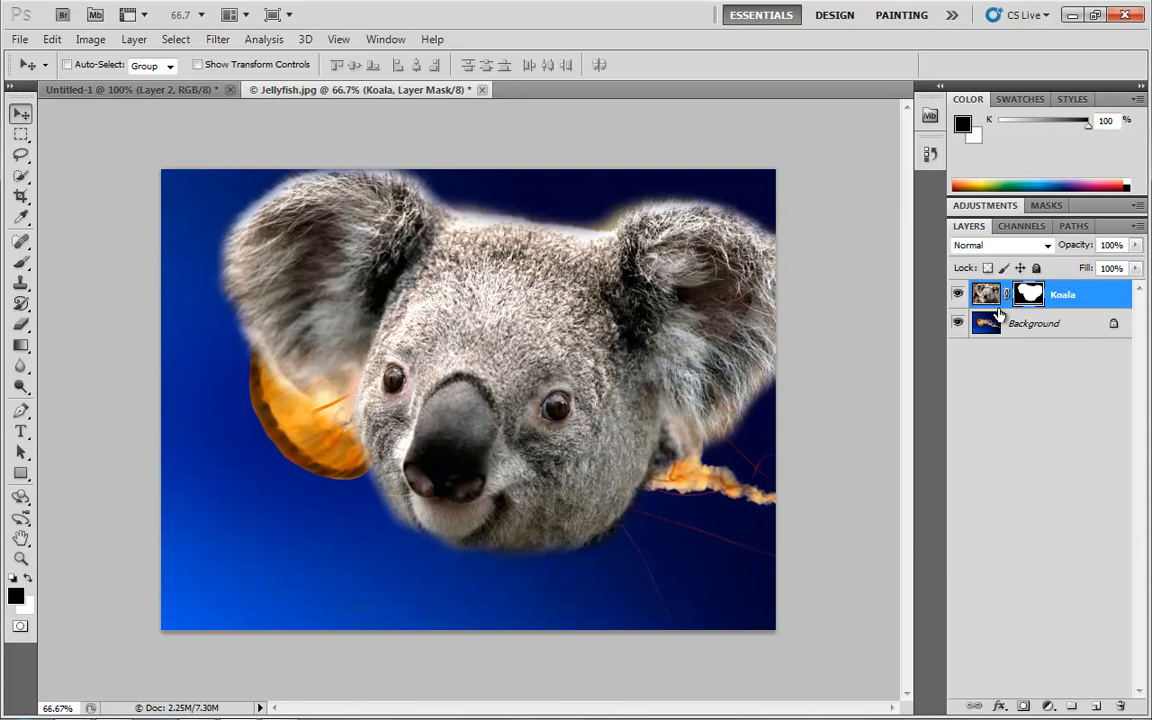
{"action": "key", "text": "shift+Down"}
{"action": "key", "text": "shift+Down"}
{"action": "key", "text": "shift+Down"}
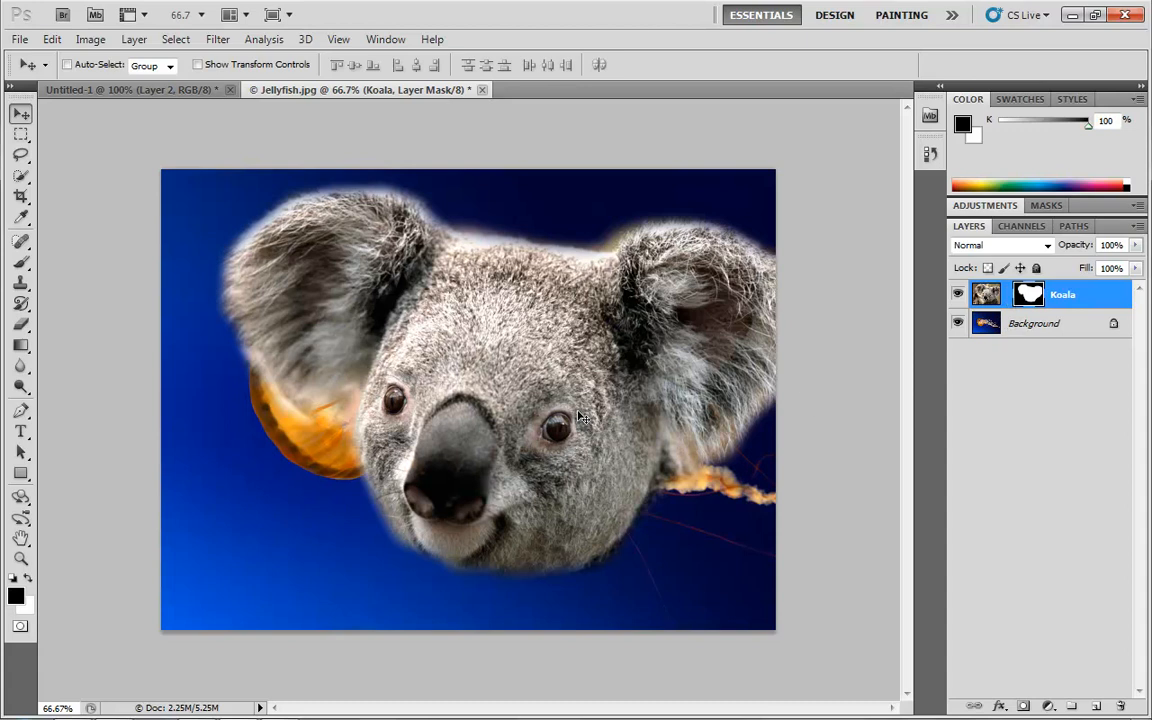
- Try moving the Koala mask separately while unlinked, undo the move, and relink the mask to its image
{"action": "left_click_drag", "start_coordinate": [525, 372], "coordinate": [468, 377]}
{"action": "key", "text": "ctrl+z"}
{"action": "left_click", "coordinate": [981, 297]}
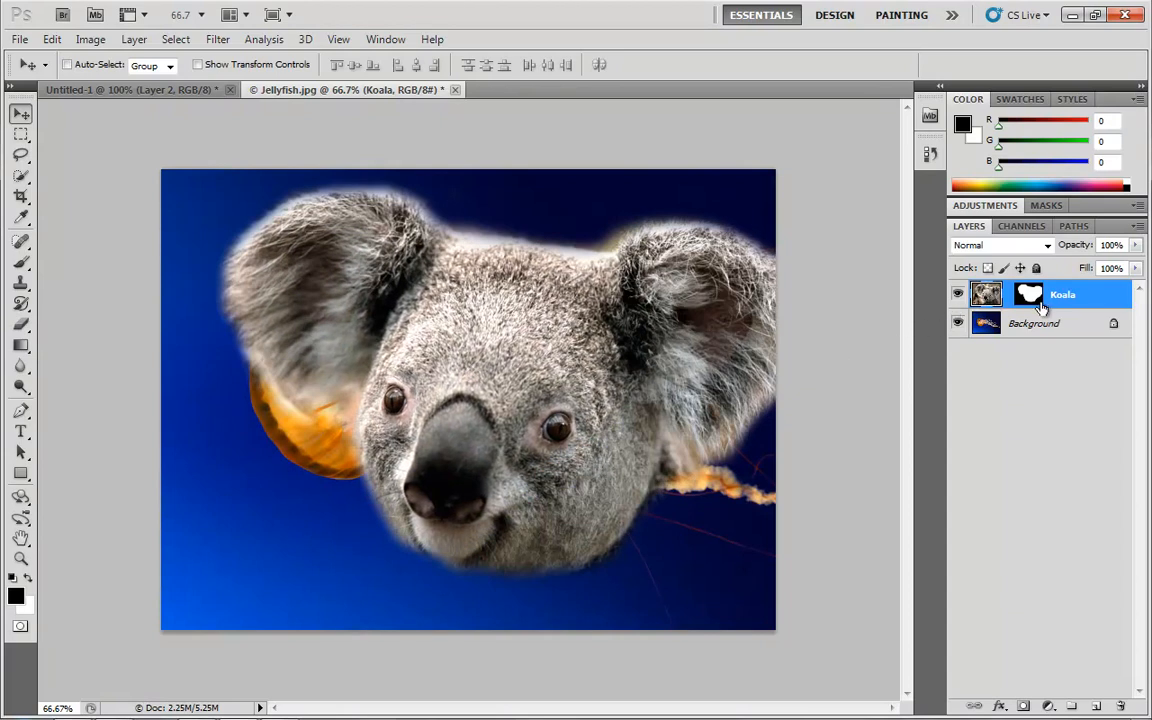
{"action": "left_click", "coordinate": [1007, 294]}
- Display only the Koala layer mask and set the Brush's foreground color to mid-gray 7c7c7c
{"action": "left_click", "coordinate": [1029, 302], "text": "alt"}
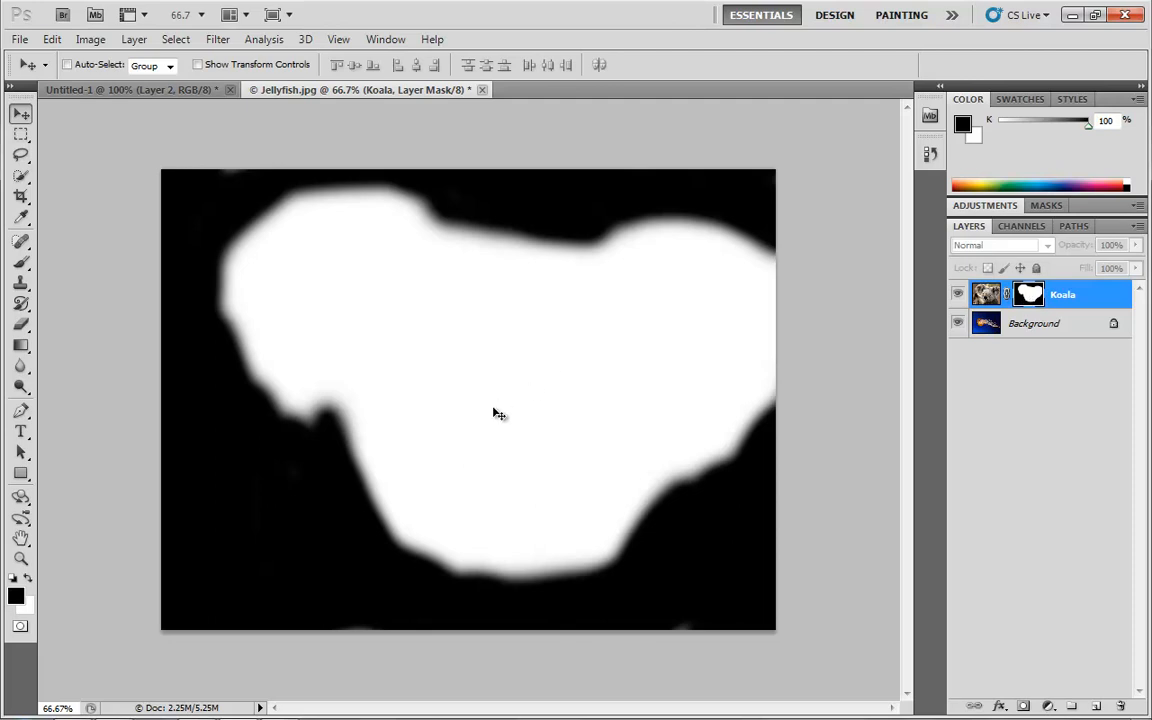
{"action": "key", "text": "b"}
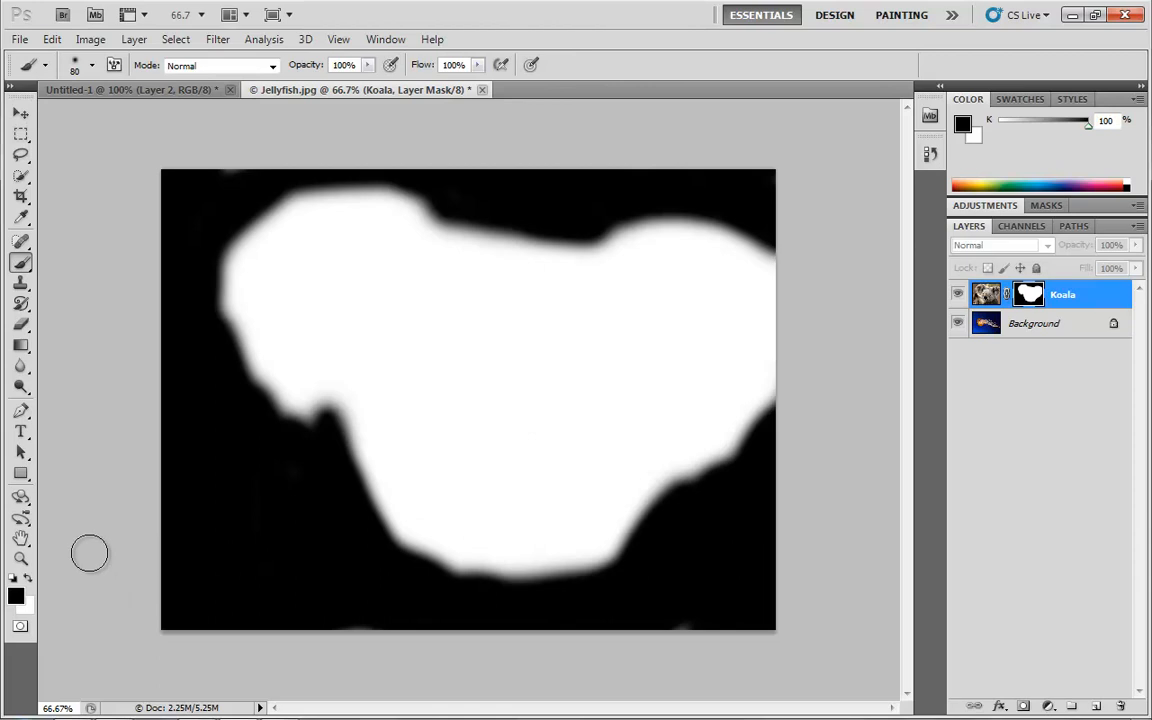
{"action": "left_click", "coordinate": [16, 595]}
{"action": "left_click", "coordinate": [558, 348]}
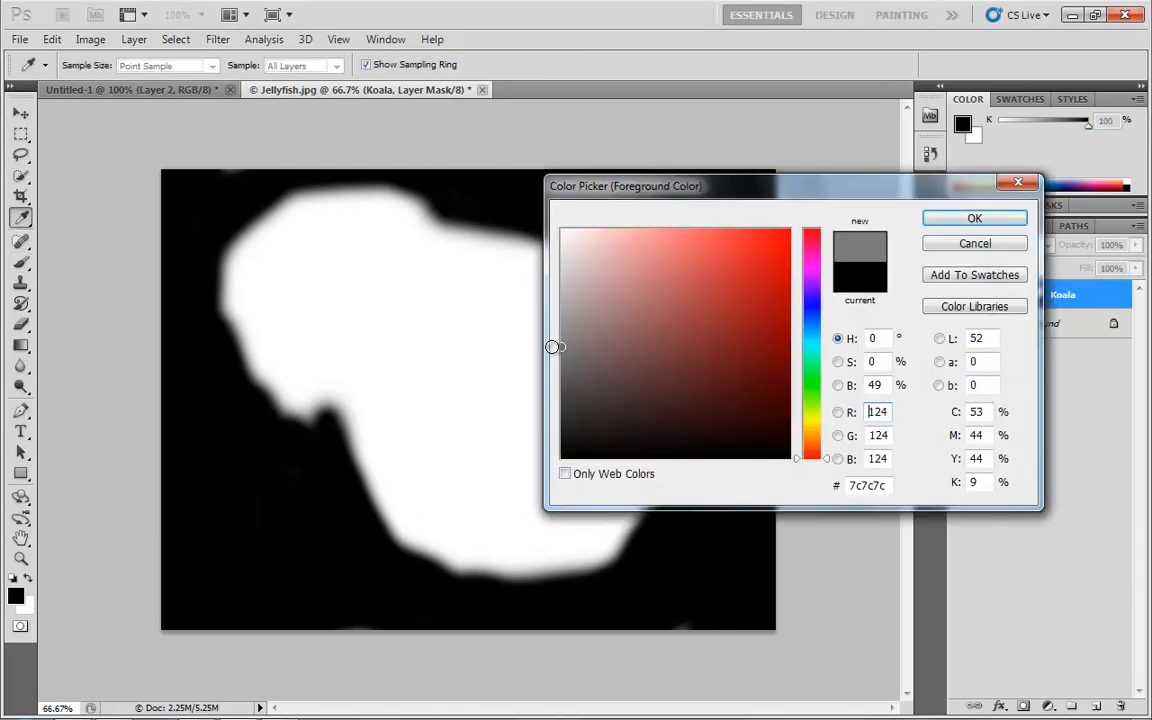
{"action": "left_click", "coordinate": [962, 220]}
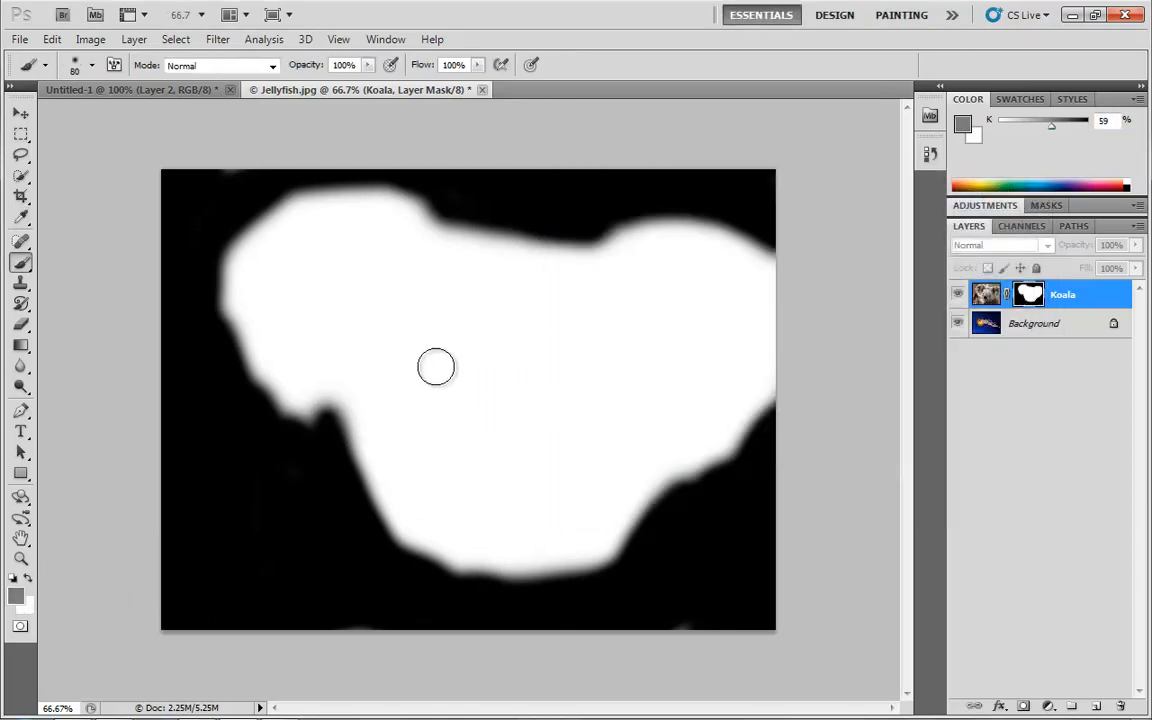
- Paint two gray ovals on the mask over the koala's eyes and return to the composite view
{"action": "left_click_drag", "start_coordinate": [435, 365], "coordinate": [452, 404]}
{"action": "mouse_move", "coordinate": [576, 383]}
{"action": "left_mouse_down"}
{"action": "mouse_move", "coordinate": [554, 407]}
{"action": "mouse_move", "coordinate": [573, 435]}
{"action": "mouse_move", "coordinate": [542, 398]}
{"action": "left_mouse_up"}
{"action": "left_click_drag", "start_coordinate": [400, 345], "coordinate": [445, 386]}
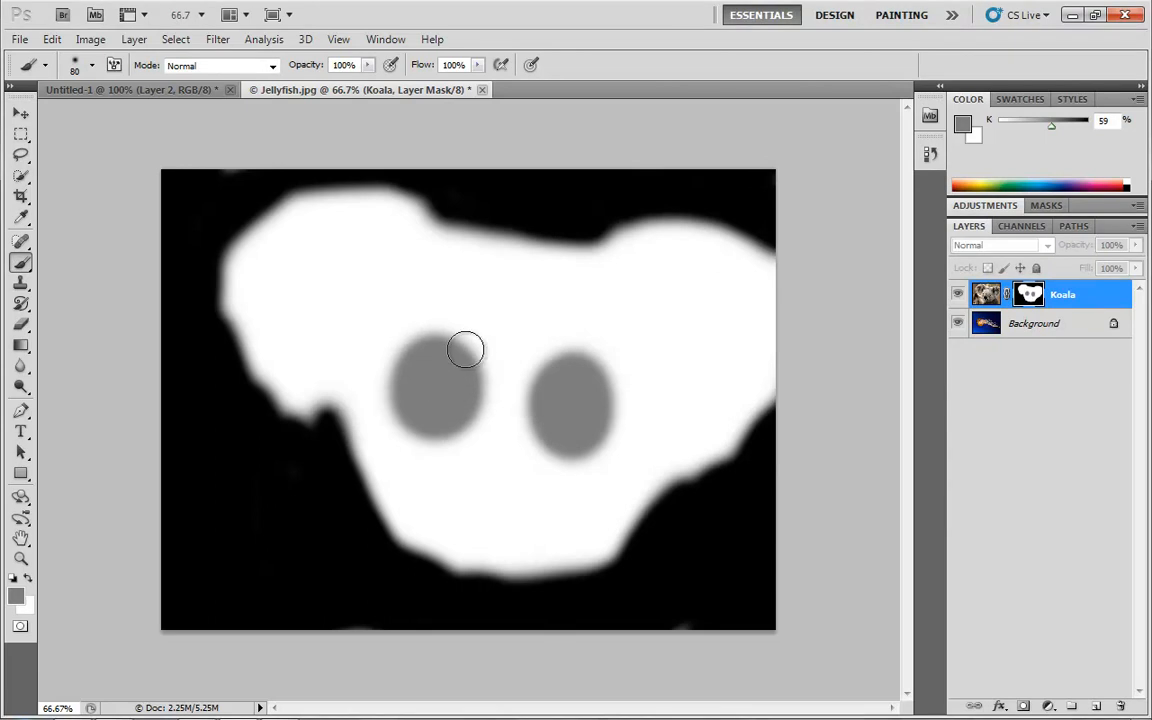
{"action": "left_click", "coordinate": [1036, 297], "text": "alt"}
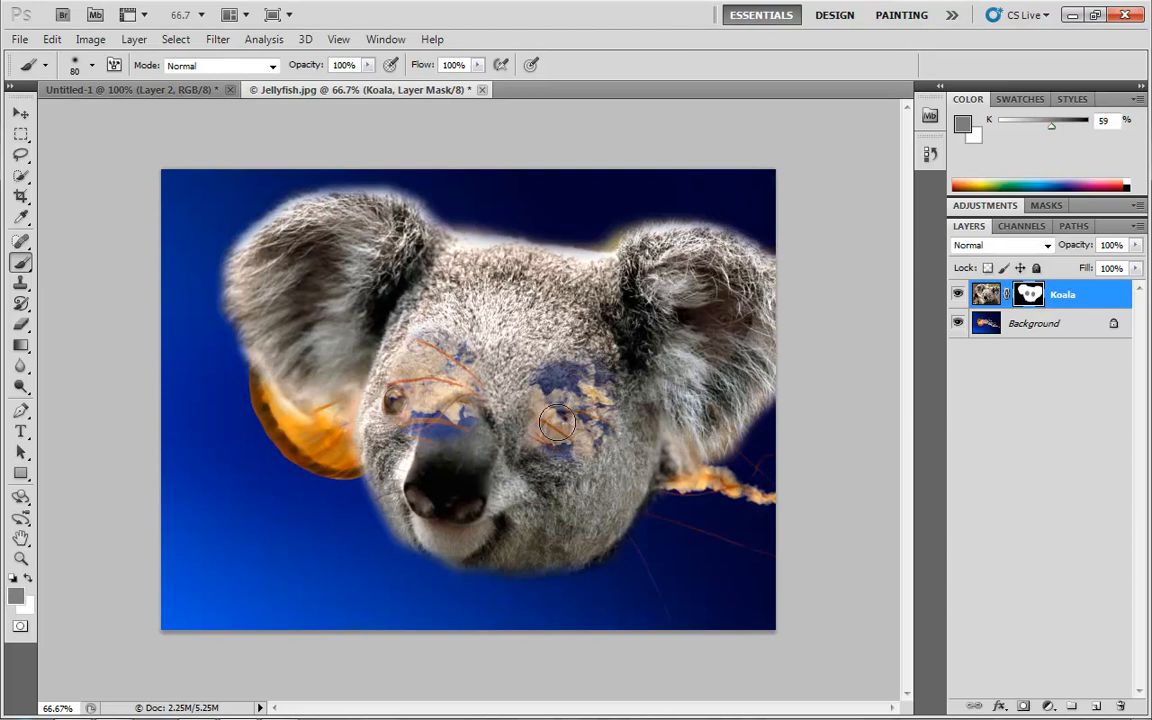
- Extend the gray paint across the koala's face between the eyes and inspect the mask on its own
{"action": "mouse_move", "coordinate": [532, 374]}
{"action": "left_mouse_down"}
{"action": "mouse_move", "coordinate": [489, 448]}
{"action": "mouse_move", "coordinate": [453, 354]}
{"action": "mouse_move", "coordinate": [488, 423]}
{"action": "mouse_move", "coordinate": [439, 378]}
{"action": "mouse_move", "coordinate": [432, 406]}
{"action": "mouse_move", "coordinate": [389, 386]}
{"action": "mouse_move", "coordinate": [458, 423]}
{"action": "mouse_move", "coordinate": [497, 380]}
{"action": "mouse_move", "coordinate": [505, 456]}
{"action": "mouse_move", "coordinate": [544, 455]}
{"action": "mouse_move", "coordinate": [571, 409]}
{"action": "mouse_move", "coordinate": [566, 457]}
{"action": "mouse_move", "coordinate": [605, 403]}
{"action": "mouse_move", "coordinate": [631, 392]}
{"action": "mouse_move", "coordinate": [451, 372]}
{"action": "left_mouse_up"}
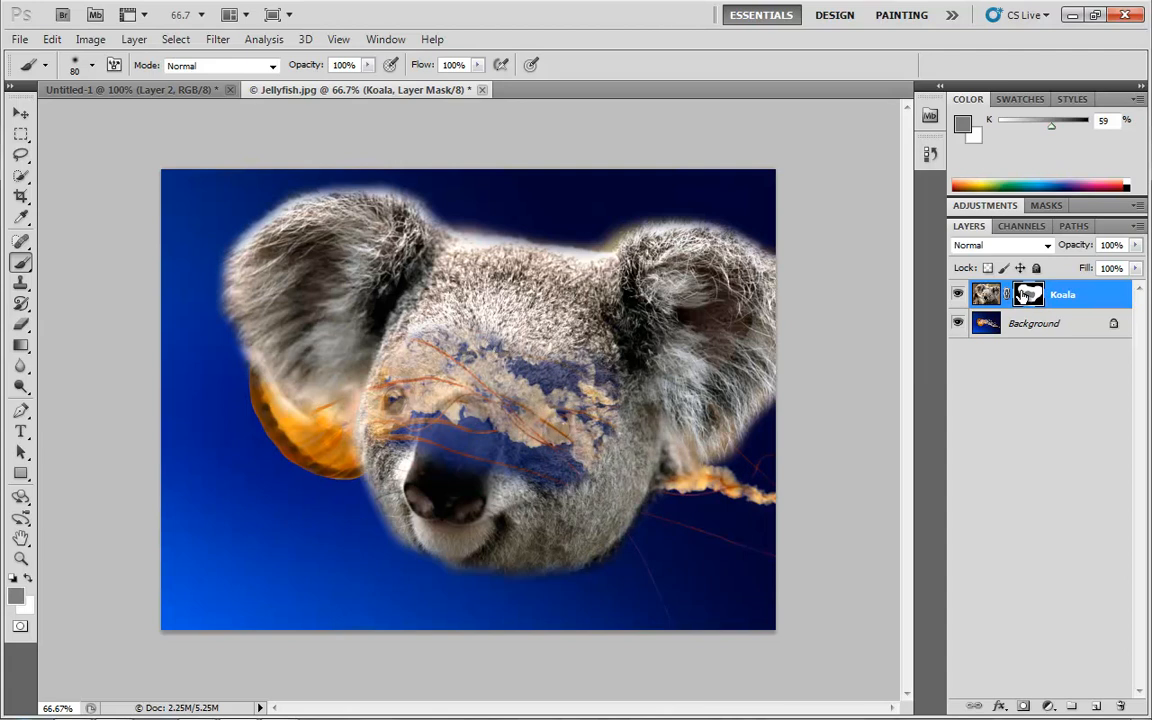
{"action": "left_click", "coordinate": [1022, 295], "text": "alt"}
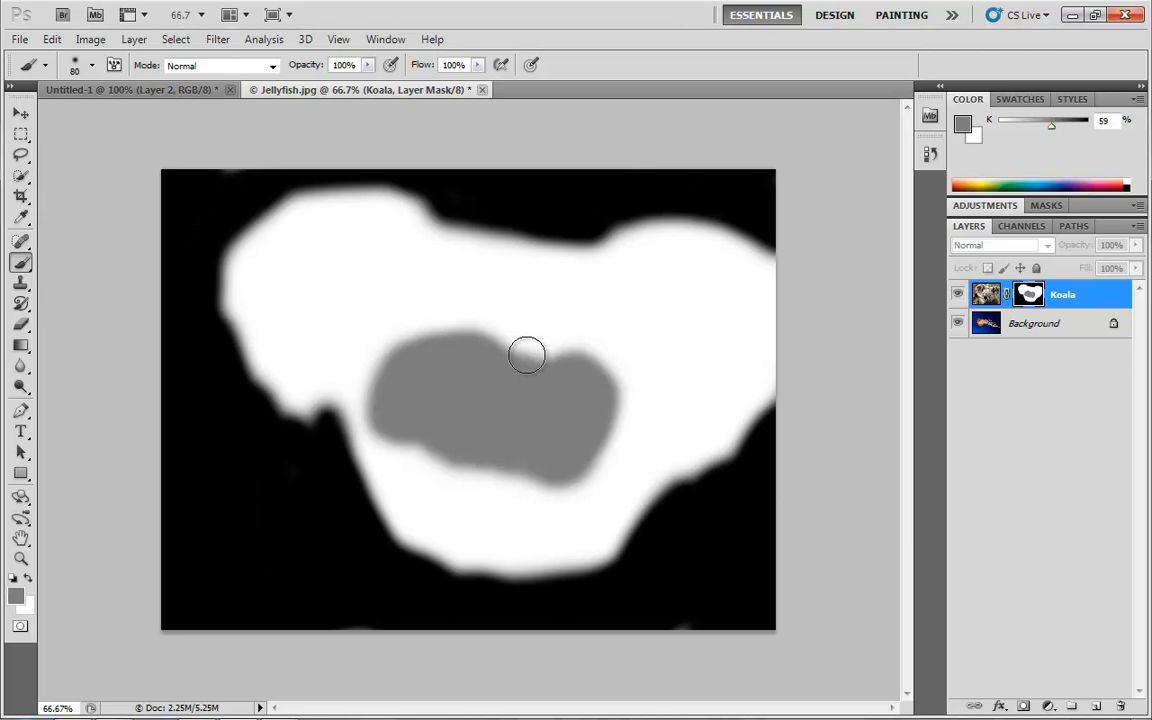
{"action": "left_click", "coordinate": [1032, 295], "text": "alt"}
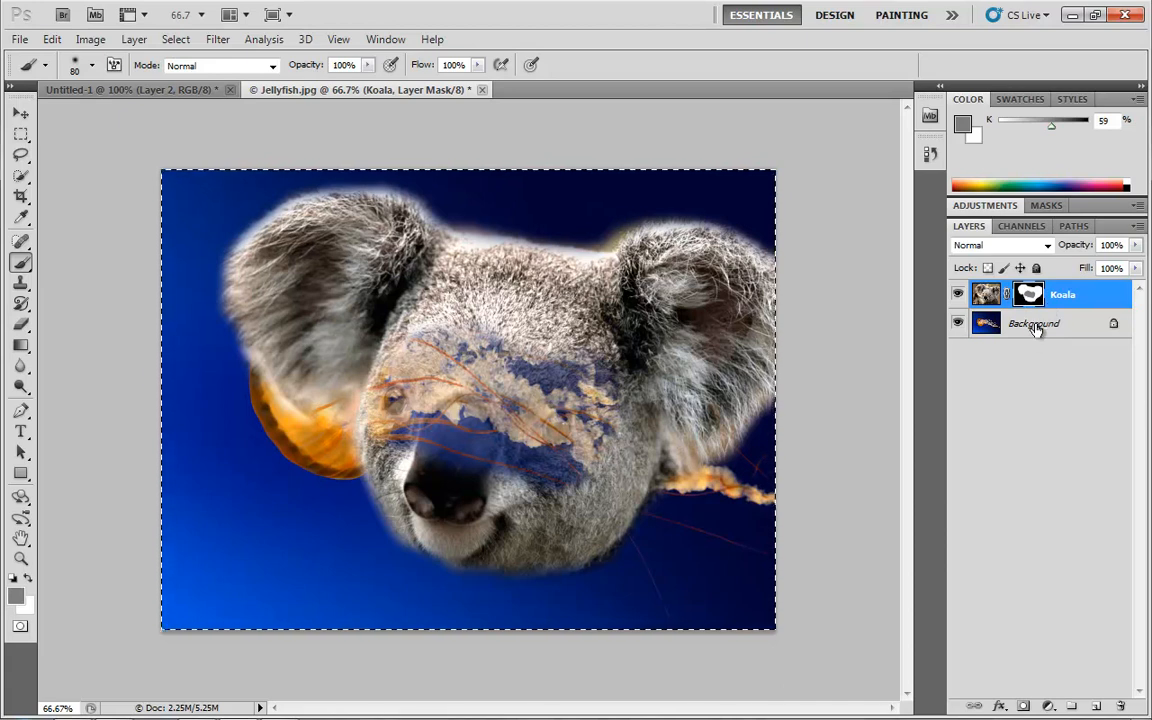
- Fill the entire Koala mask with white and restore the default foreground and background colors
{"action": "key", "text": "ctrl+BackSpace"}
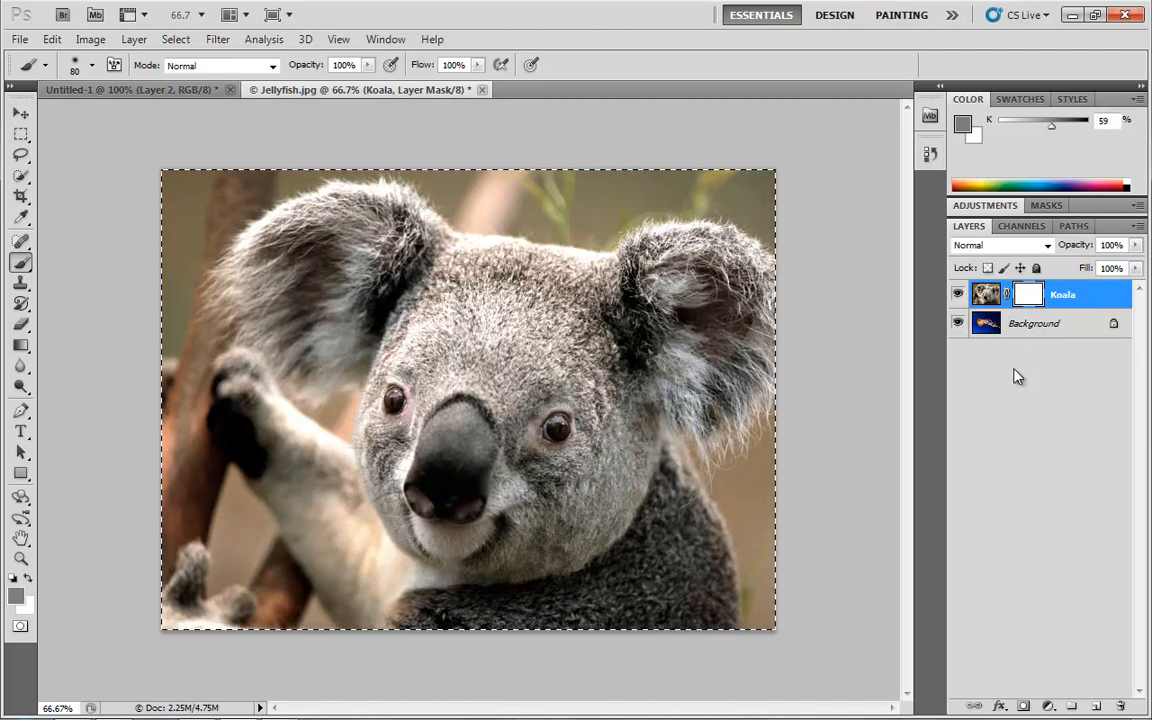
{"action": "left_click", "coordinate": [14, 579]}
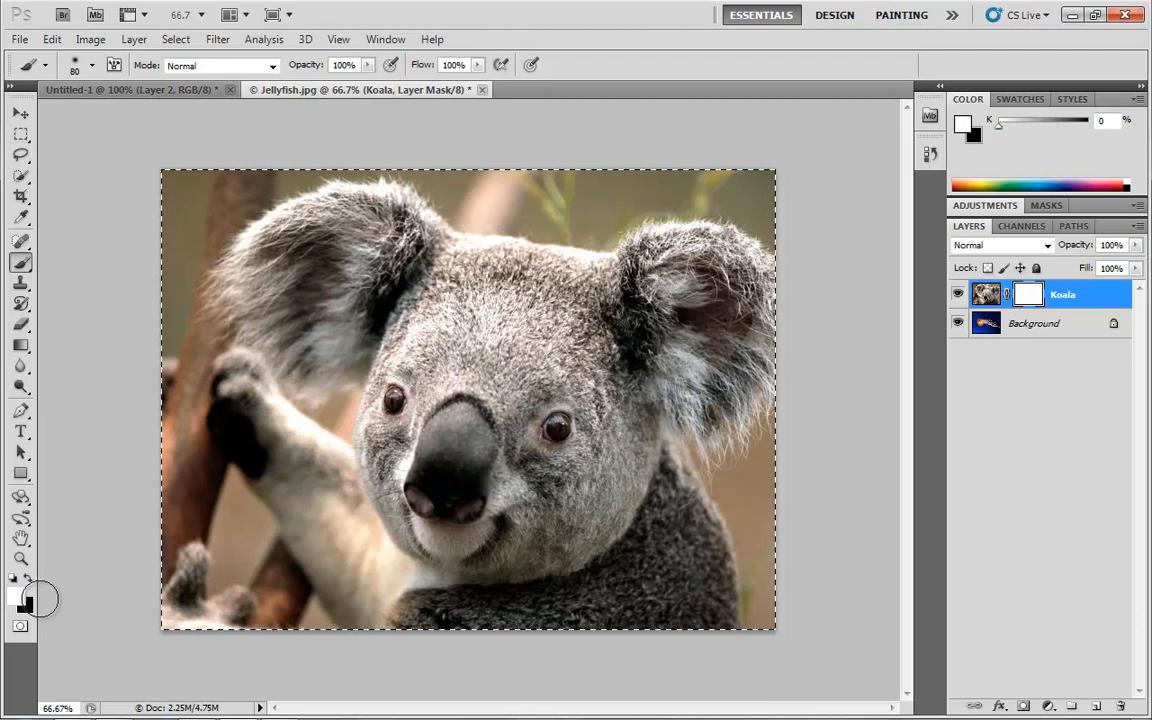
{"action": "key", "text": "x"}
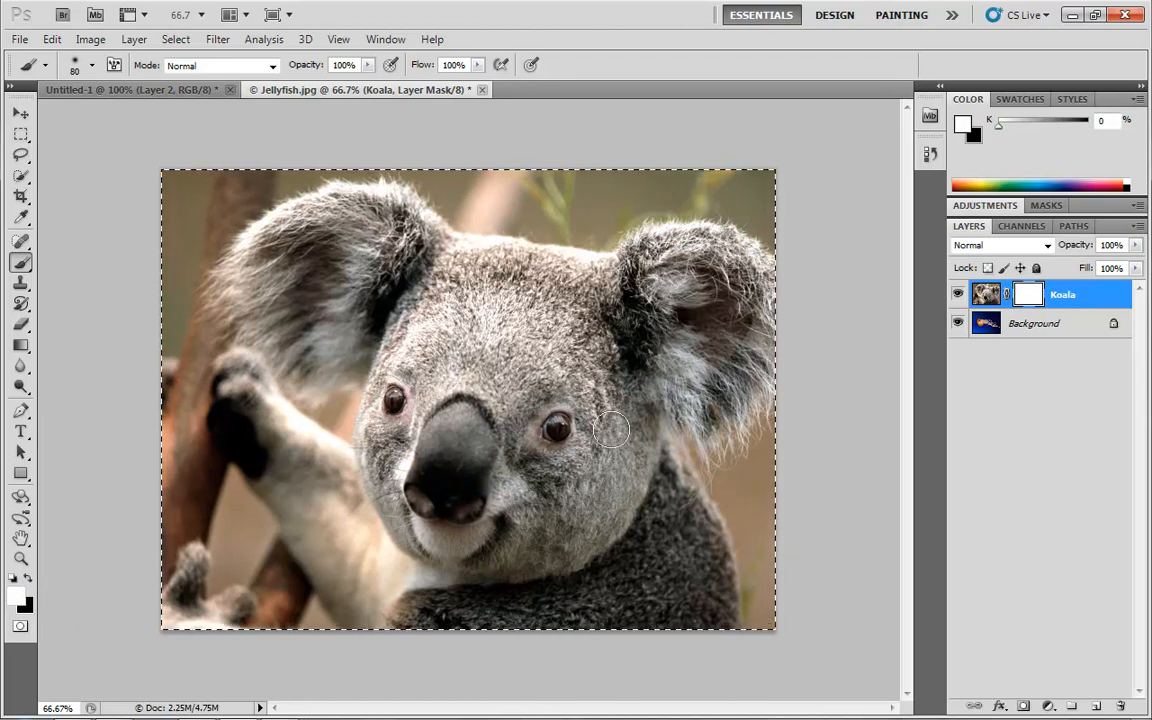
- Invert the Koala mask to black, refill it with white, and deselect the canvas
{"action": "key", "text": "ctrl+i"}
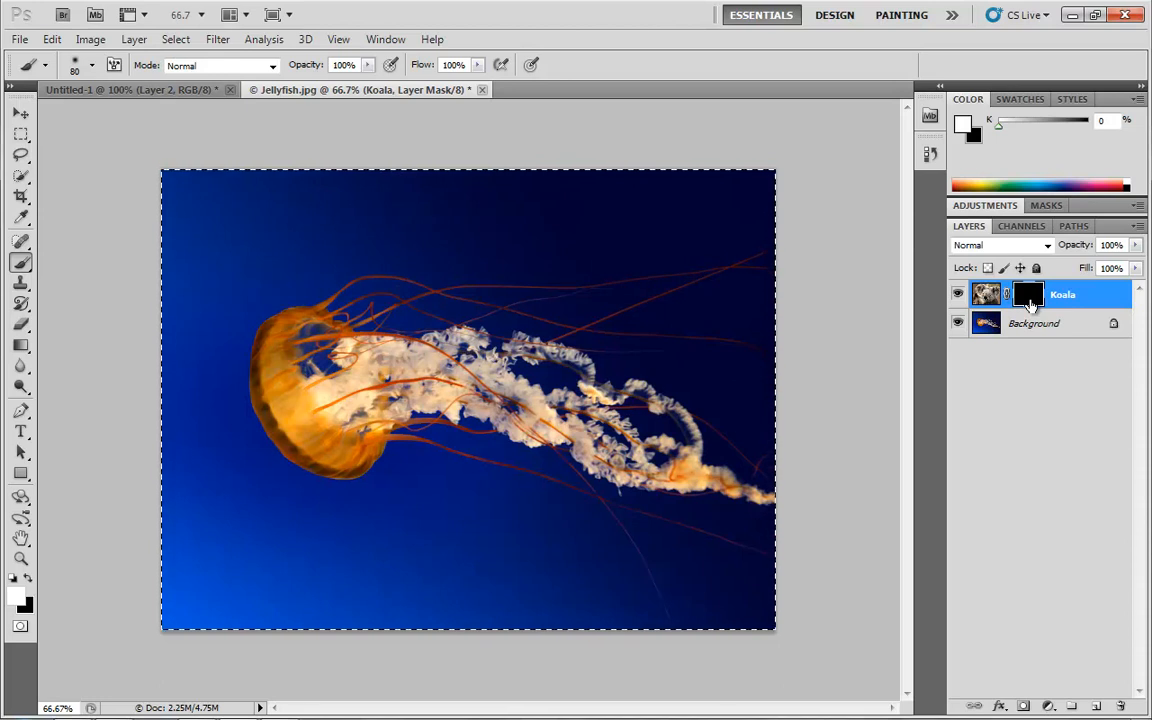
{"action": "key", "text": "alt+BackSpace"}
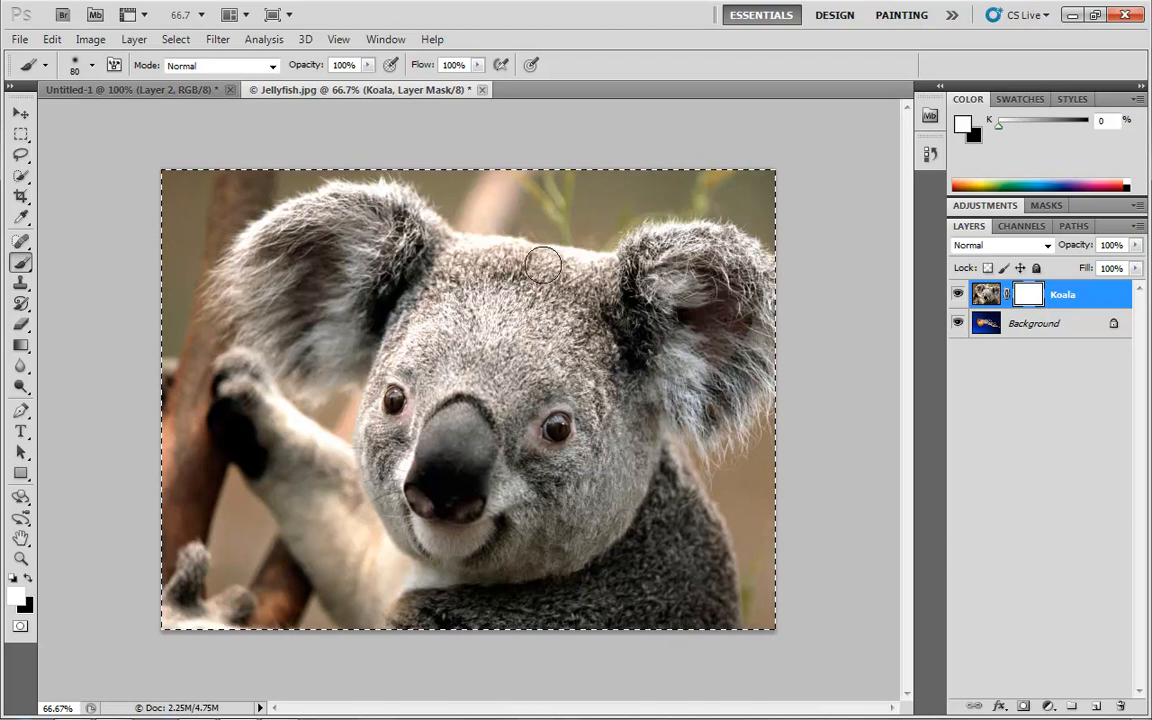
{"action": "key", "text": "ctrl+d"}
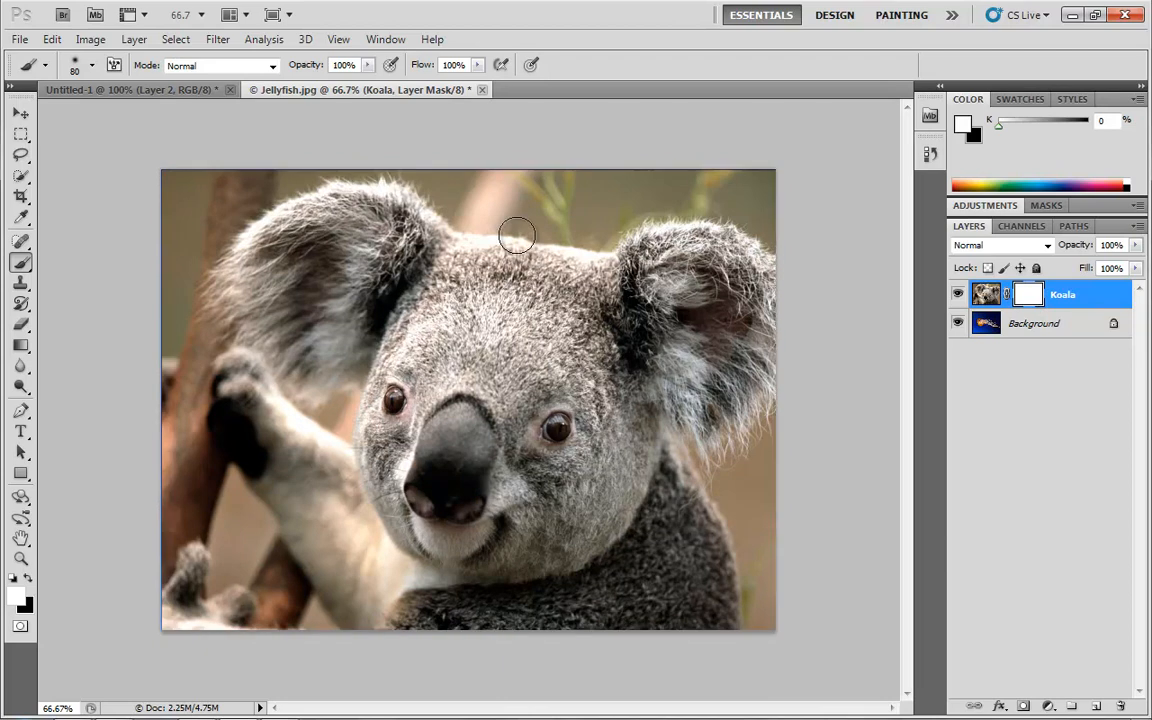
- Target the Koala layer's image instead of its mask and paint a thick black stroke from forehead to nose
{"action": "left_click", "coordinate": [983, 296]}
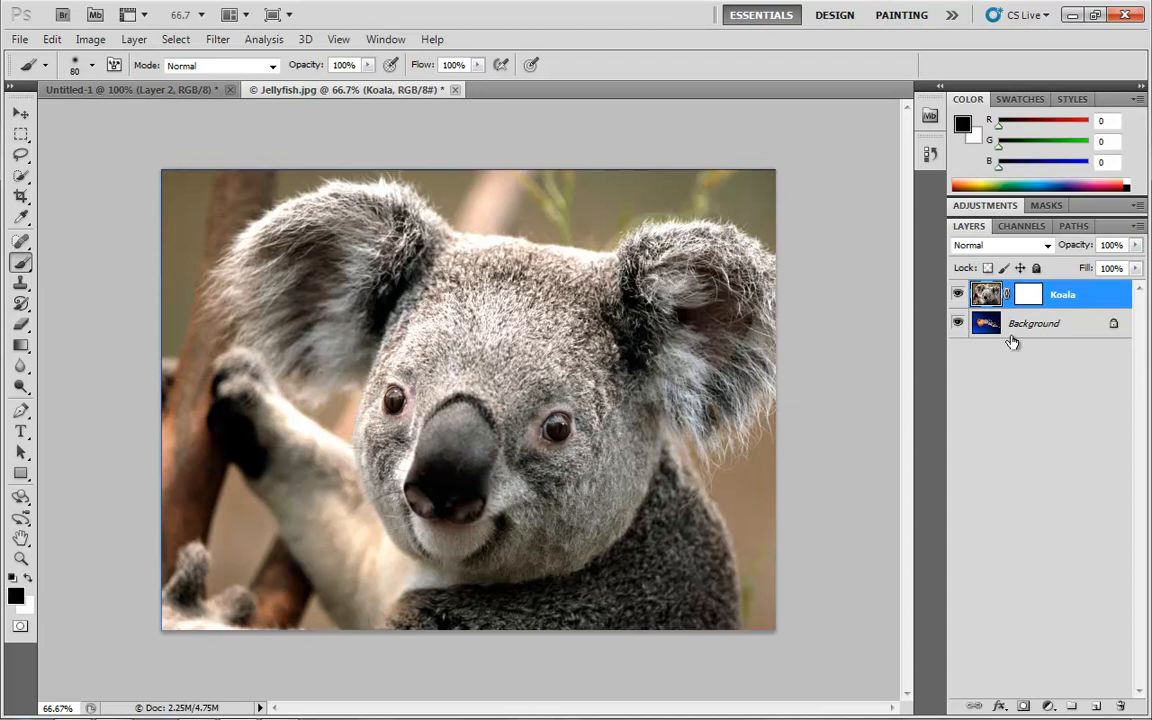
{"action": "left_click", "coordinate": [1030, 295]}
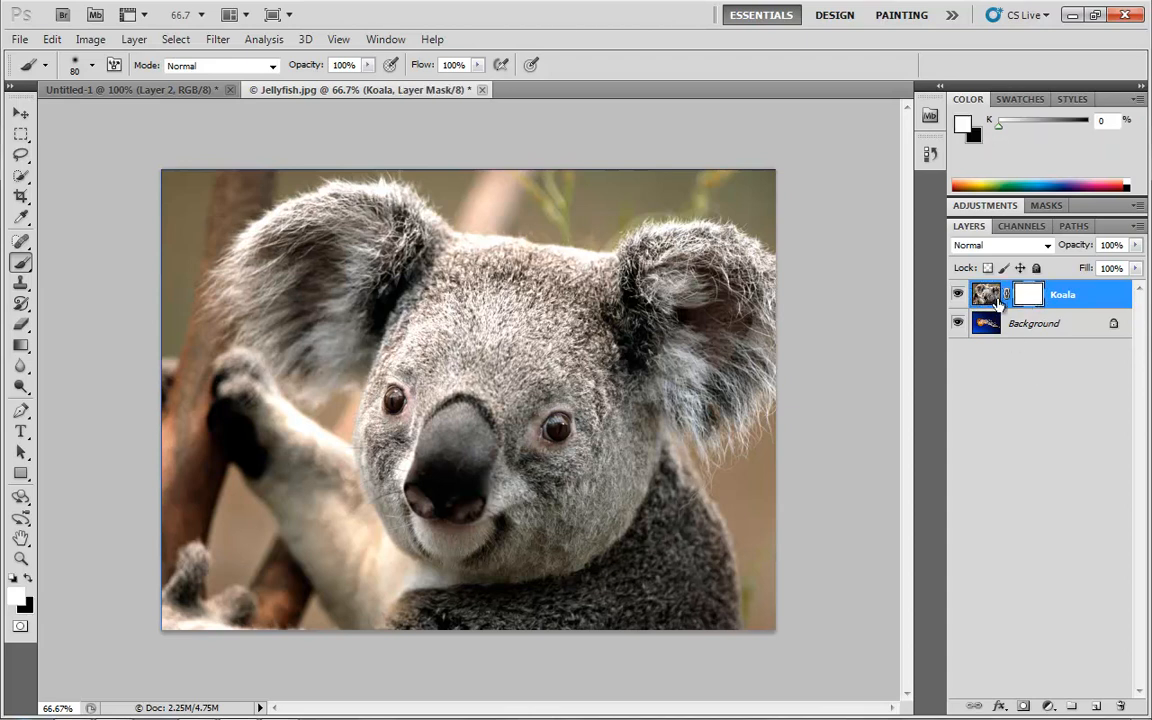
{"action": "left_click", "coordinate": [985, 298]}
{"action": "left_click", "coordinate": [1031, 297]}
{"action": "left_click", "coordinate": [988, 298]}
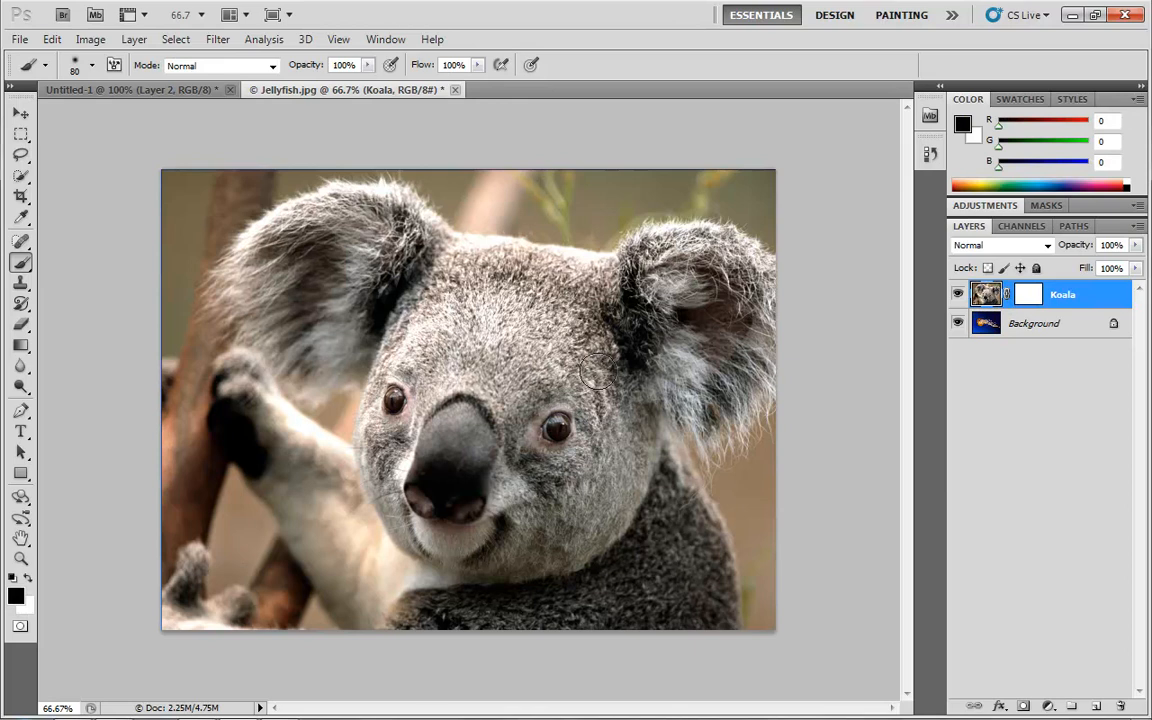
{"action": "mouse_move", "coordinate": [450, 310]}
{"action": "left_mouse_down"}
{"action": "mouse_move", "coordinate": [472, 332]}
{"action": "mouse_move", "coordinate": [467, 425]}
{"action": "mouse_move", "coordinate": [465, 336]}
{"action": "mouse_move", "coordinate": [440, 430]}
{"action": "mouse_move", "coordinate": [445, 475]}
{"action": "left_mouse_up"}
- Target the Koala layer mask and undo the black stroke on the koala's face
{"action": "left_click", "coordinate": [1030, 297]}
{"action": "key", "text": "x"}
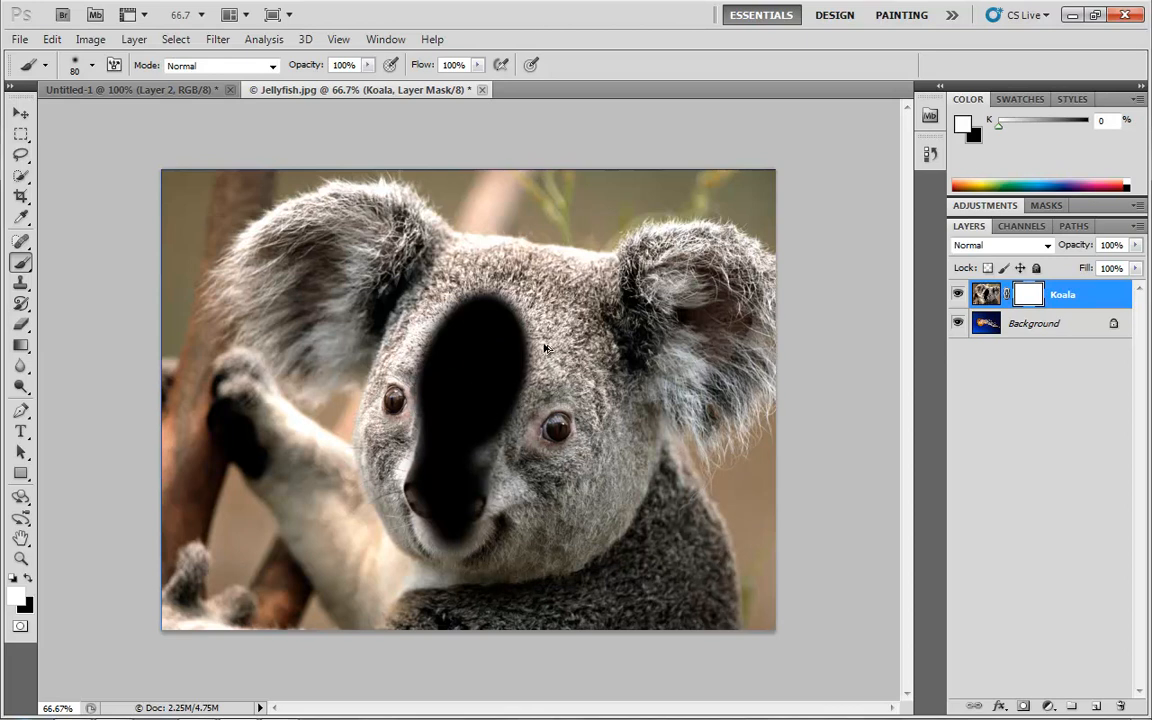
{"action": "key", "text": "ctrl+z"}
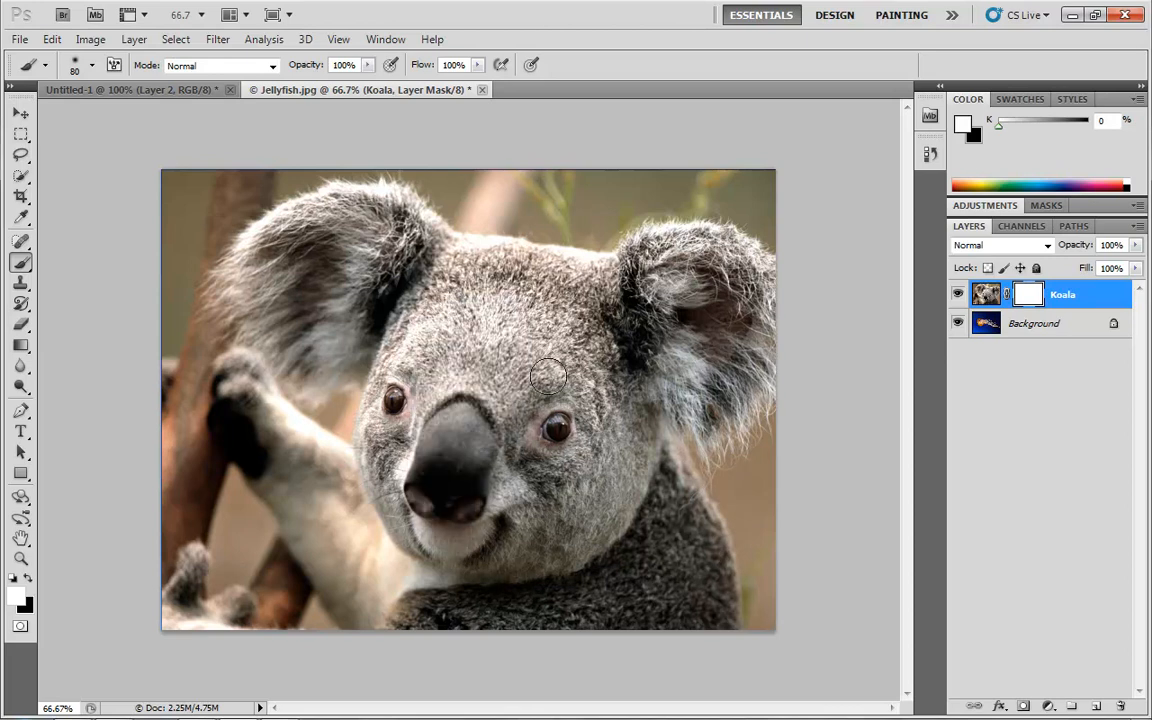
- Paint bright red (RGB 251, 2, 2) over the koala's forehead, eye and upper nose on the layer's image
{"action": "left_click", "coordinate": [986, 296]}
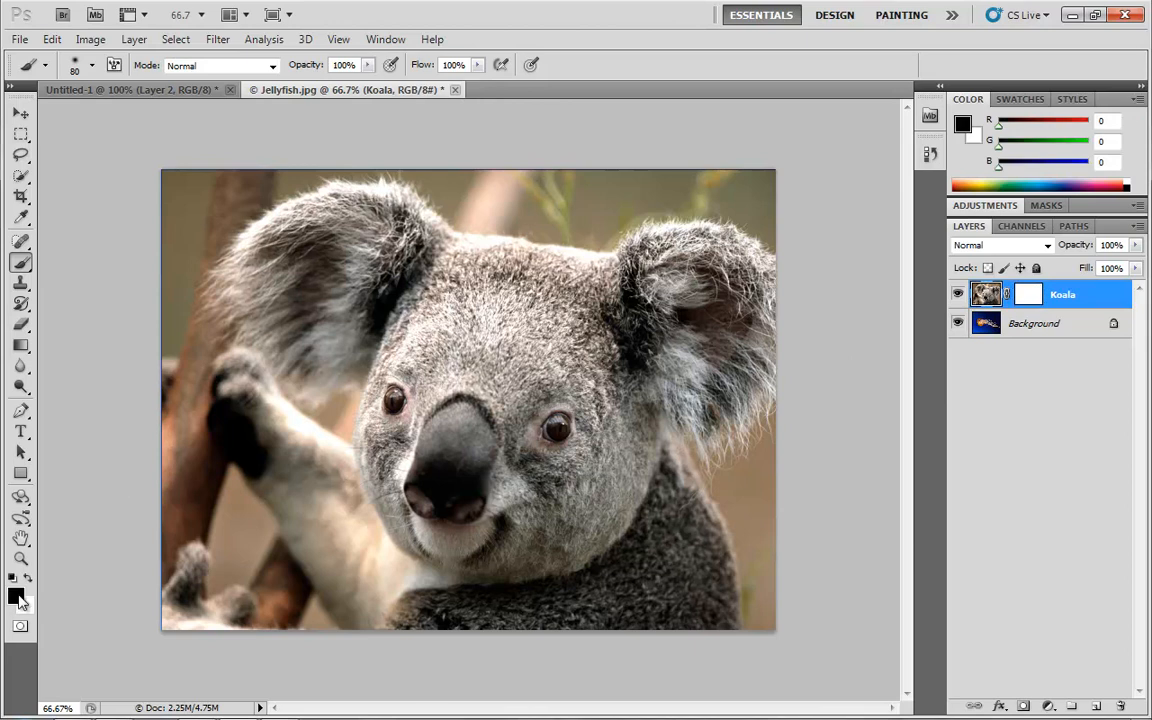
{"action": "left_click", "coordinate": [15, 597]}
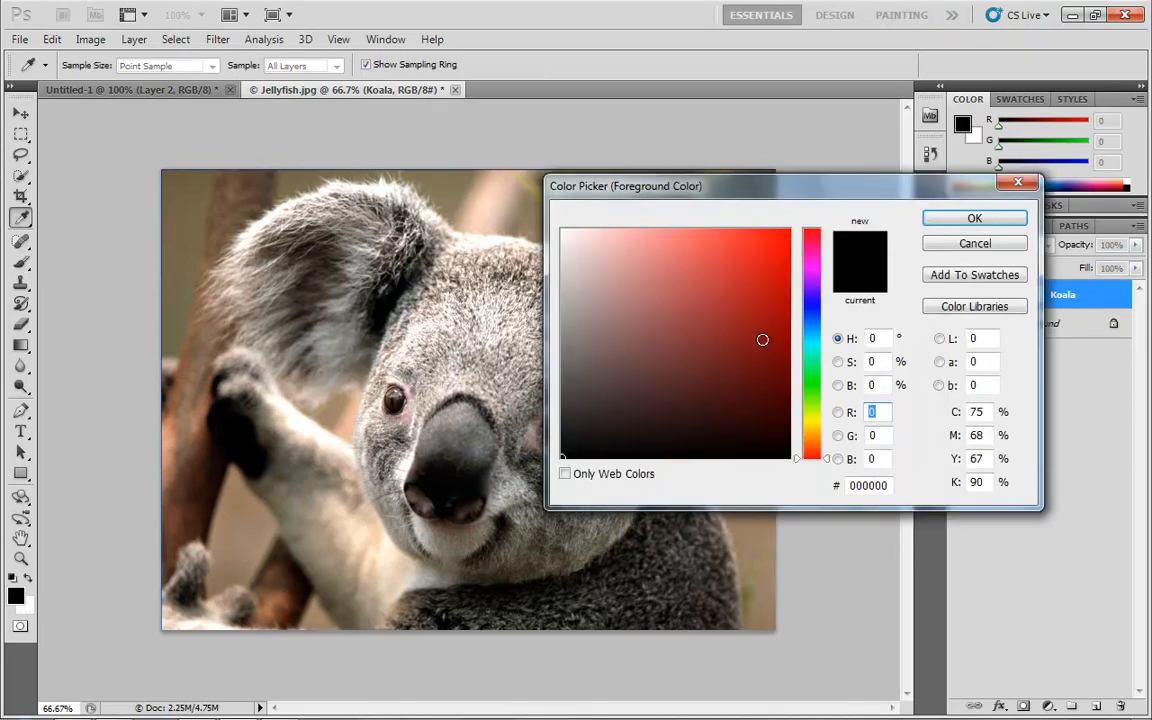
{"action": "mouse_move", "coordinate": [738, 301]}
{"action": "left_mouse_down"}
{"action": "mouse_move", "coordinate": [737, 276]}
{"action": "mouse_move", "coordinate": [819, 193]}
{"action": "left_mouse_up"}
{"action": "left_click", "coordinate": [972, 218]}
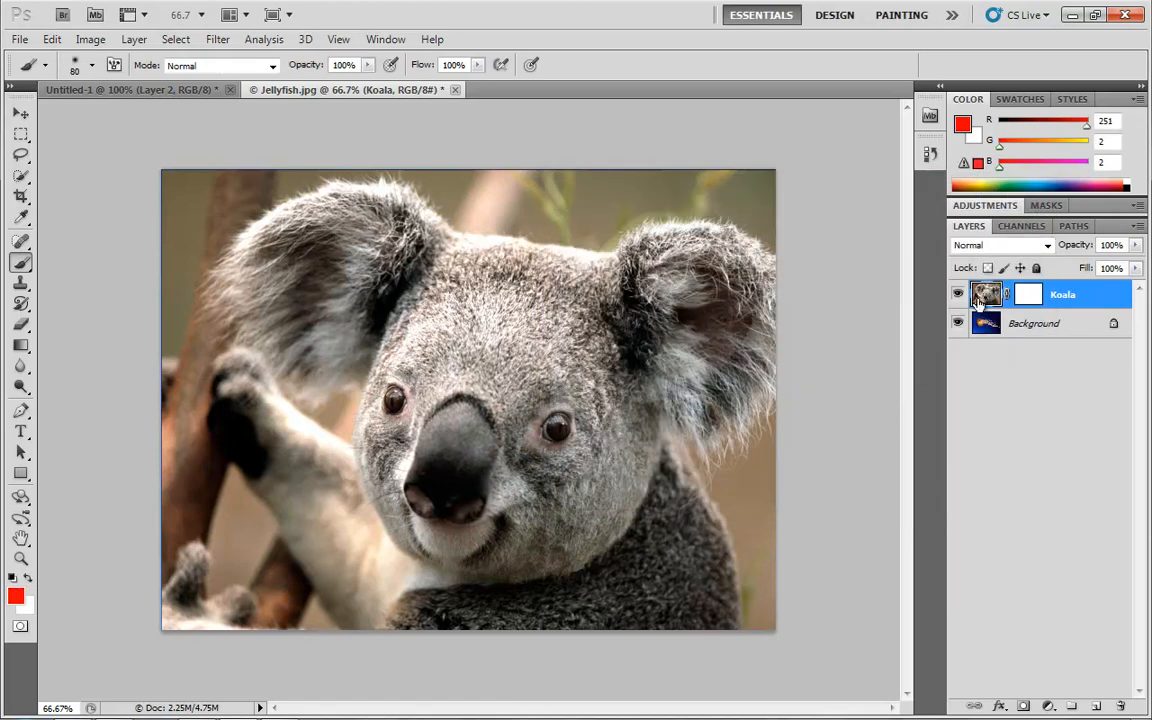
{"action": "mouse_move", "coordinate": [465, 265]}
{"action": "left_mouse_down"}
{"action": "mouse_move", "coordinate": [385, 410]}
{"action": "mouse_move", "coordinate": [512, 318]}
{"action": "mouse_move", "coordinate": [518, 455]}
{"action": "left_mouse_up"}
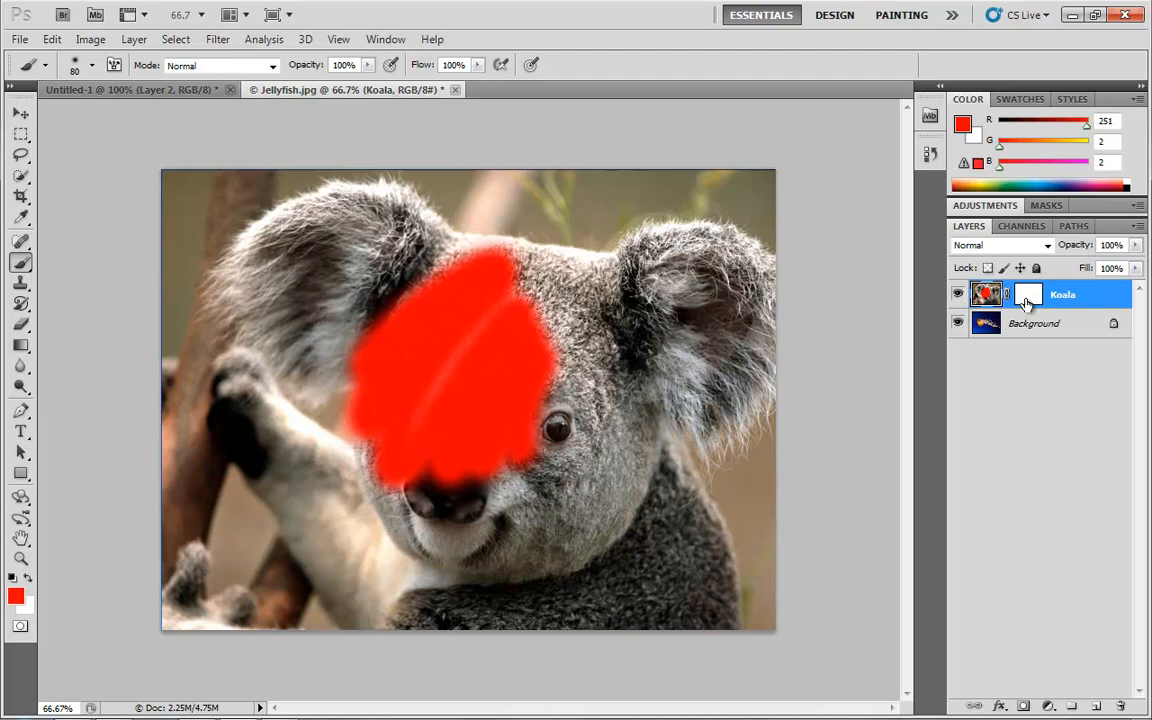
- Paint on the Koala layer mask across the face toward the raised paw, using dark red #c30707 as the foreground color
{"action": "left_click", "coordinate": [1030, 296]}
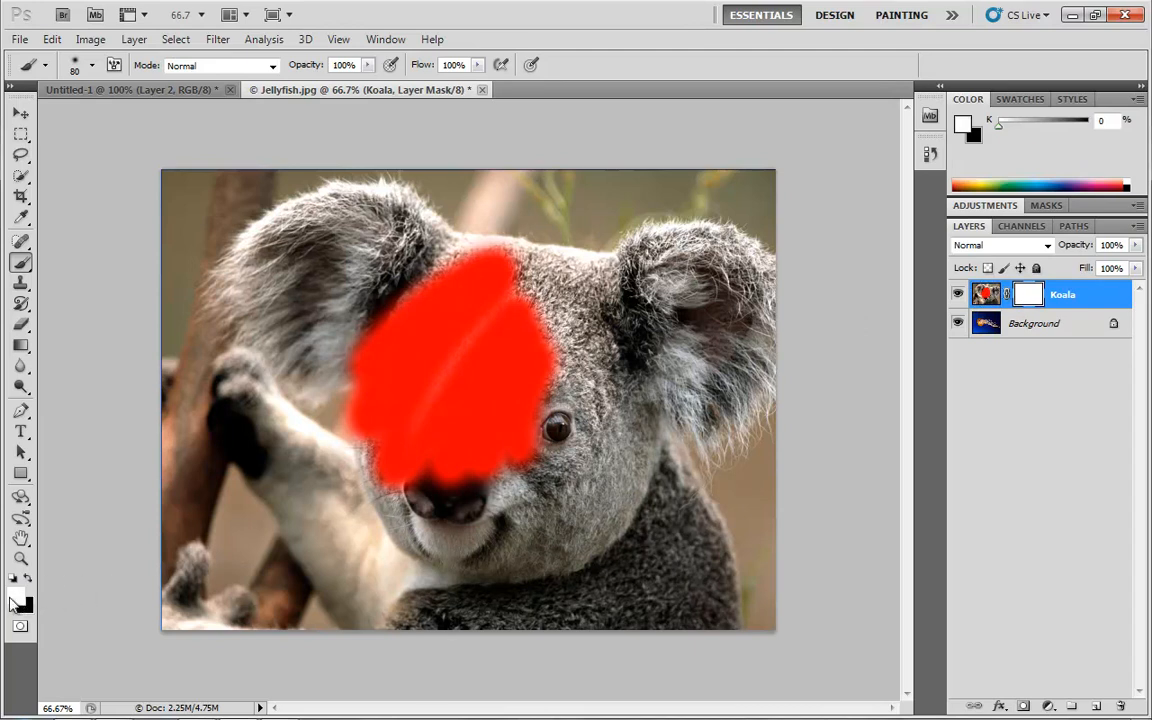
{"action": "left_click", "coordinate": [17, 599]}
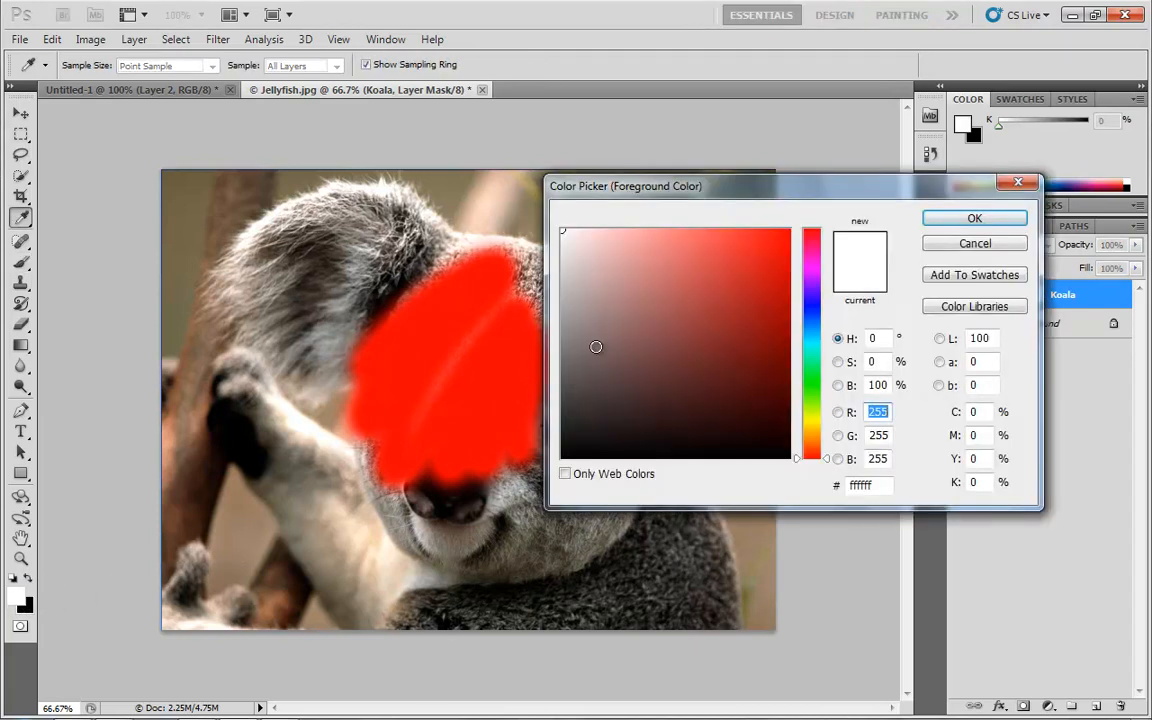
{"action": "left_click_drag", "start_coordinate": [770, 225], "coordinate": [782, 283]}
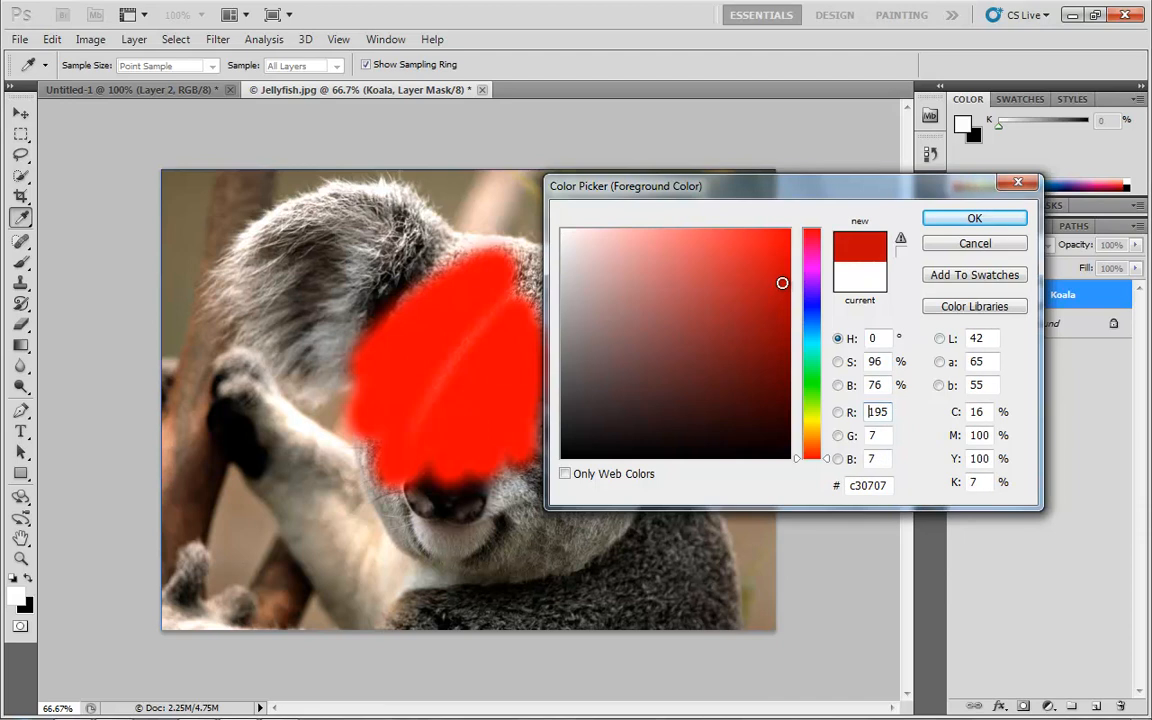
{"action": "left_click", "coordinate": [938, 220]}
{"action": "key", "text": "b"}
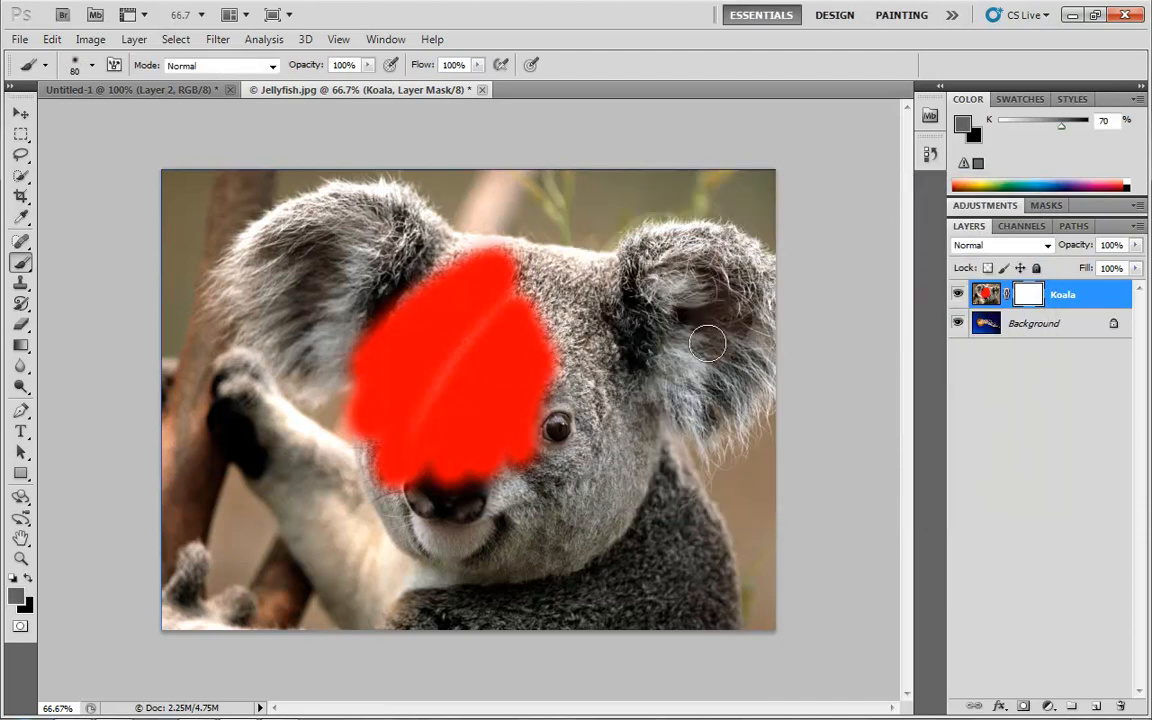
{"action": "mouse_move", "coordinate": [590, 409]}
{"action": "left_mouse_down"}
{"action": "mouse_move", "coordinate": [535, 441]}
{"action": "mouse_move", "coordinate": [576, 375]}
{"action": "mouse_move", "coordinate": [498, 409]}
{"action": "mouse_move", "coordinate": [496, 368]}
{"action": "mouse_move", "coordinate": [388, 451]}
{"action": "mouse_move", "coordinate": [385, 282]}
{"action": "mouse_move", "coordinate": [337, 289]}
{"action": "mouse_move", "coordinate": [320, 354]}
{"action": "left_mouse_up"}
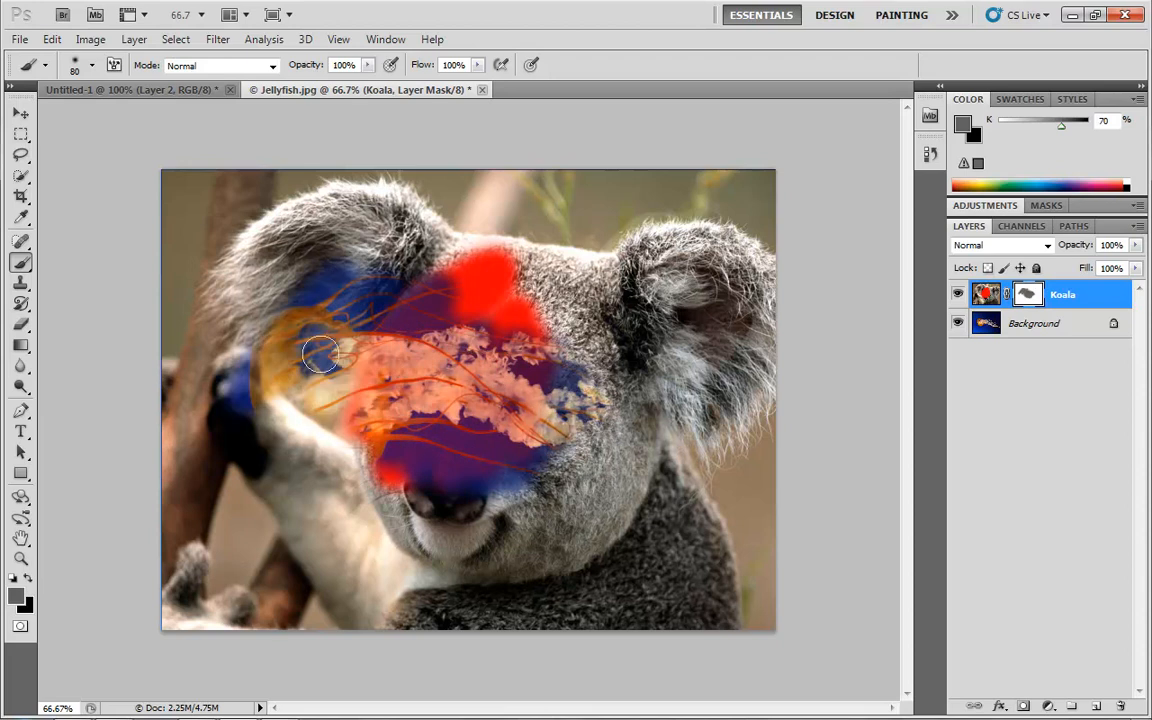
- Undo the mask stroke and the red paint on the koala, and target the Koala layer's image
{"action": "key", "text": "ctrl+z"}
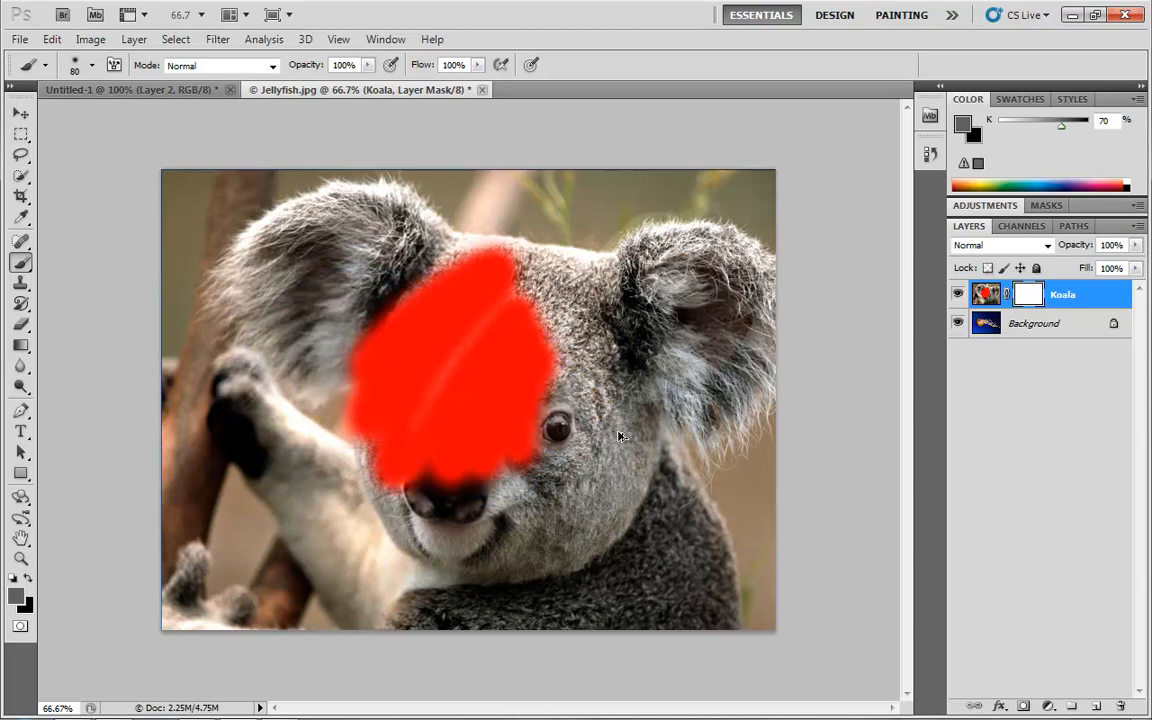
{"action": "key", "text": "ctrl+alt+z"}
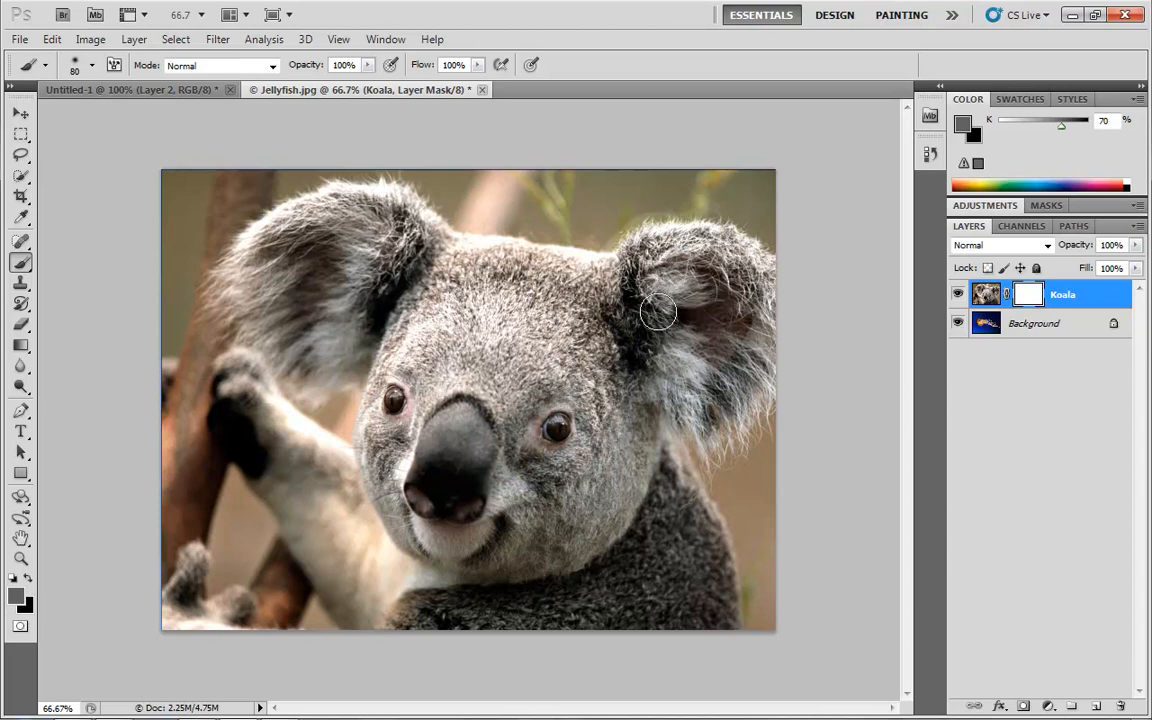
{"action": "left_click", "coordinate": [986, 294]}
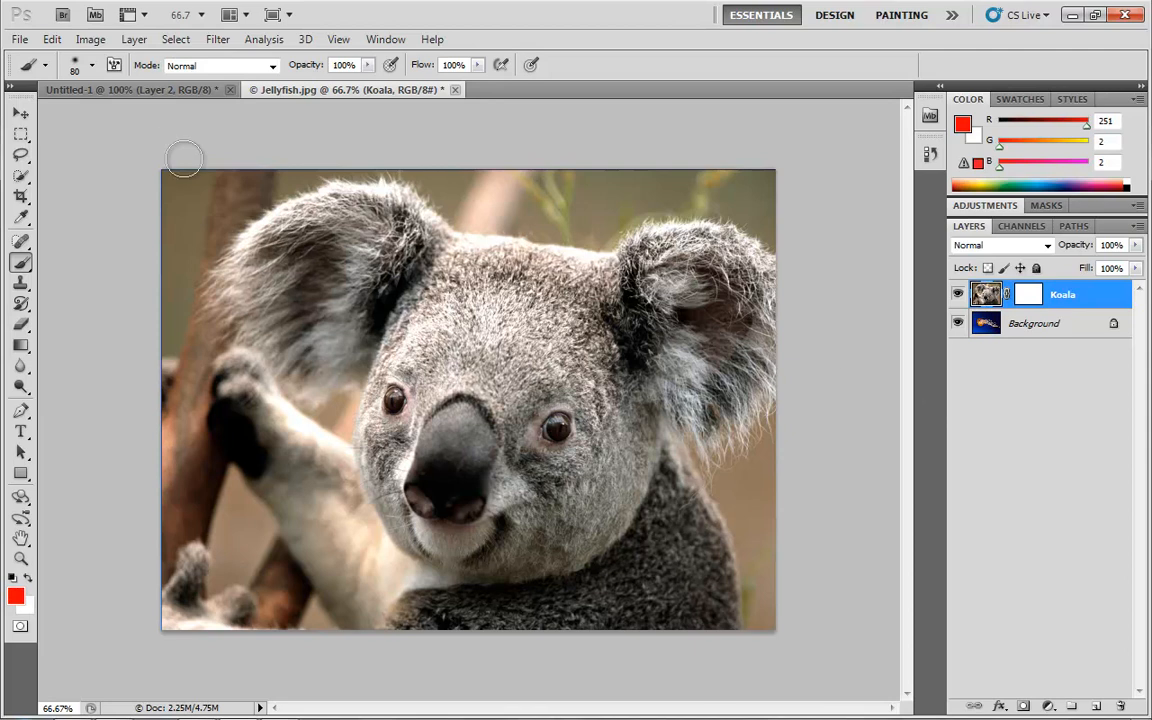
{"action": "left_click", "coordinate": [176, 40]}
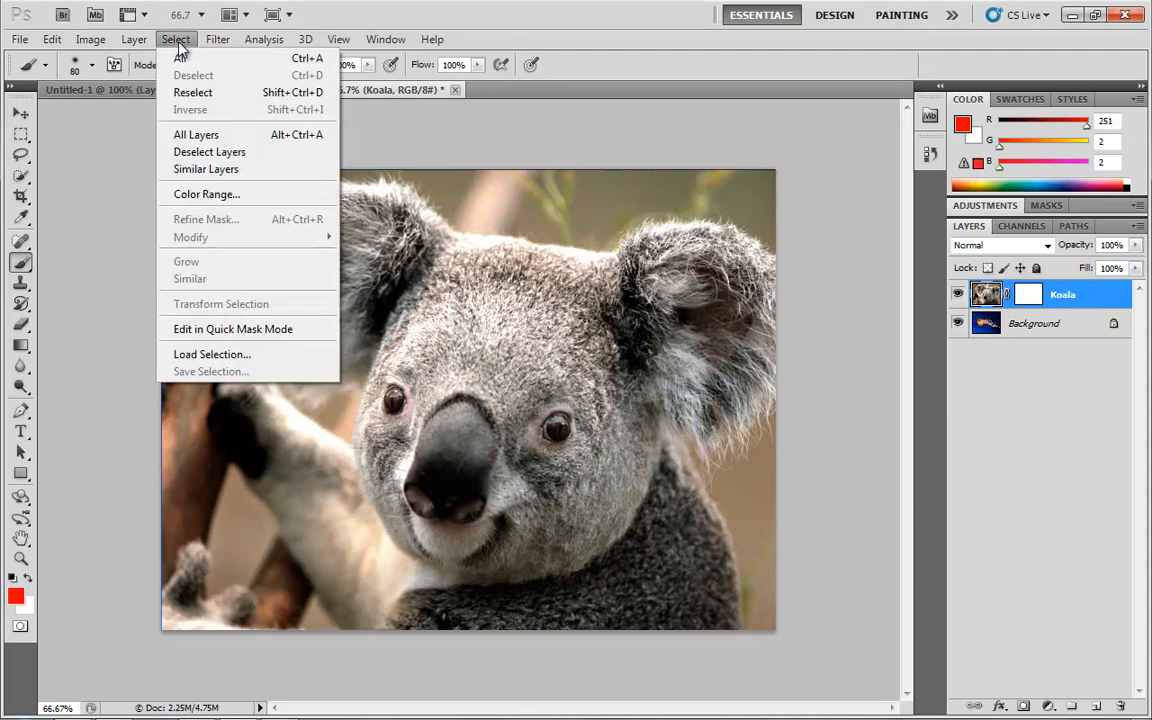
{"action": "left_click", "coordinate": [205, 194]}
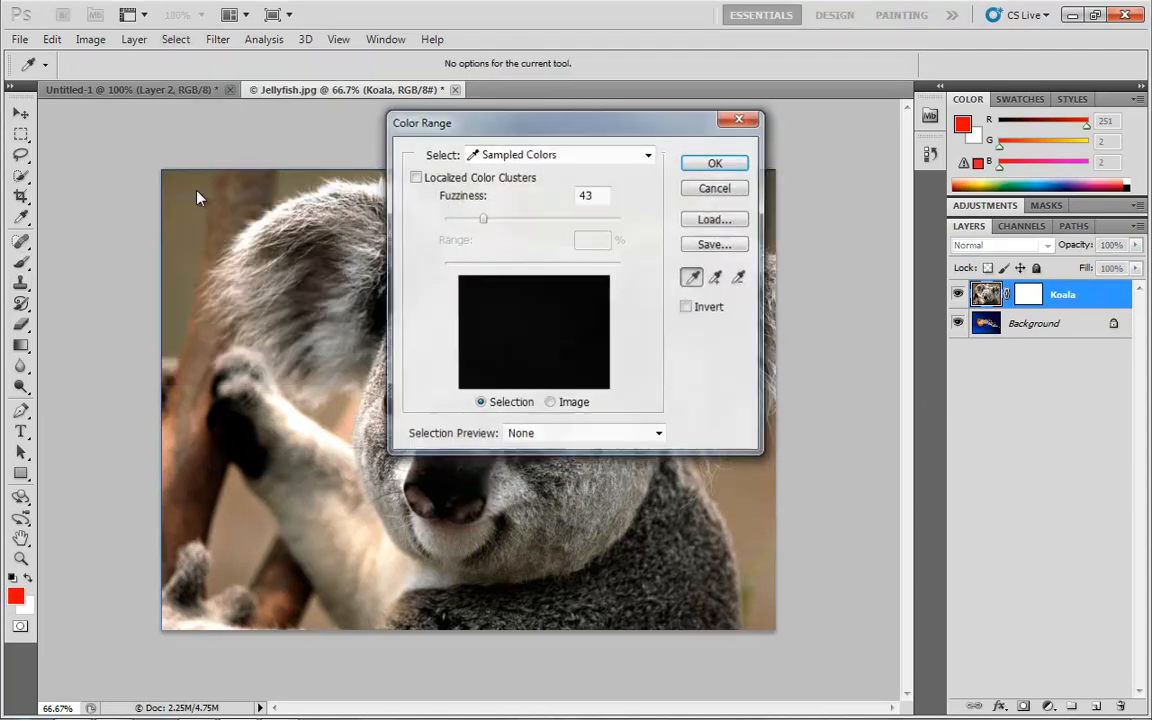
{"action": "left_click_drag", "start_coordinate": [571, 126], "coordinate": [771, 293]}
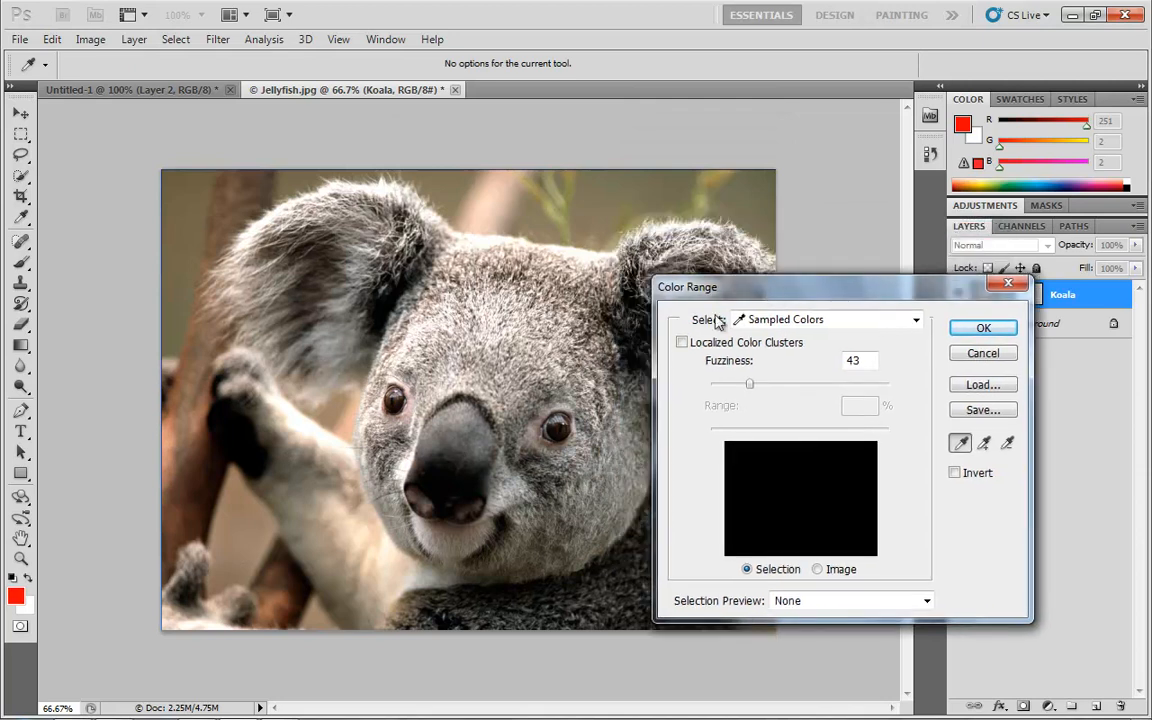
{"action": "left_click", "coordinate": [464, 431]}
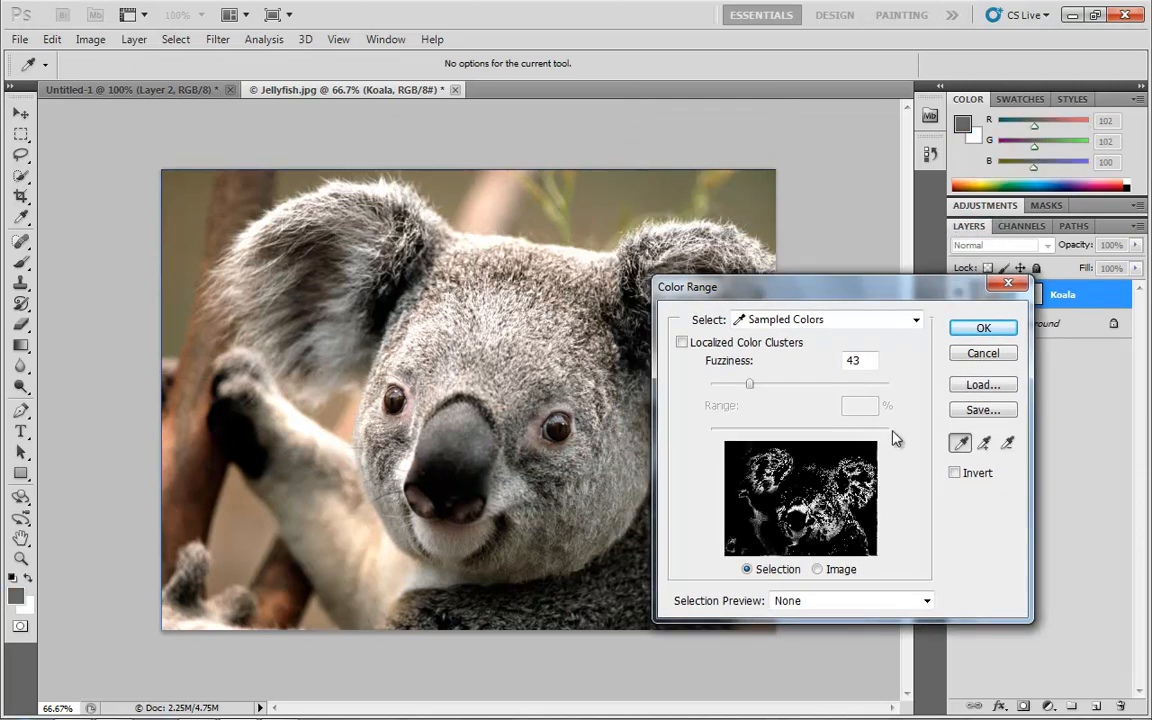
{"action": "mouse_move", "coordinate": [752, 389]}
{"action": "left_mouse_down"}
{"action": "mouse_move", "coordinate": [810, 390]}
{"action": "mouse_move", "coordinate": [759, 386]}
{"action": "left_mouse_up"}
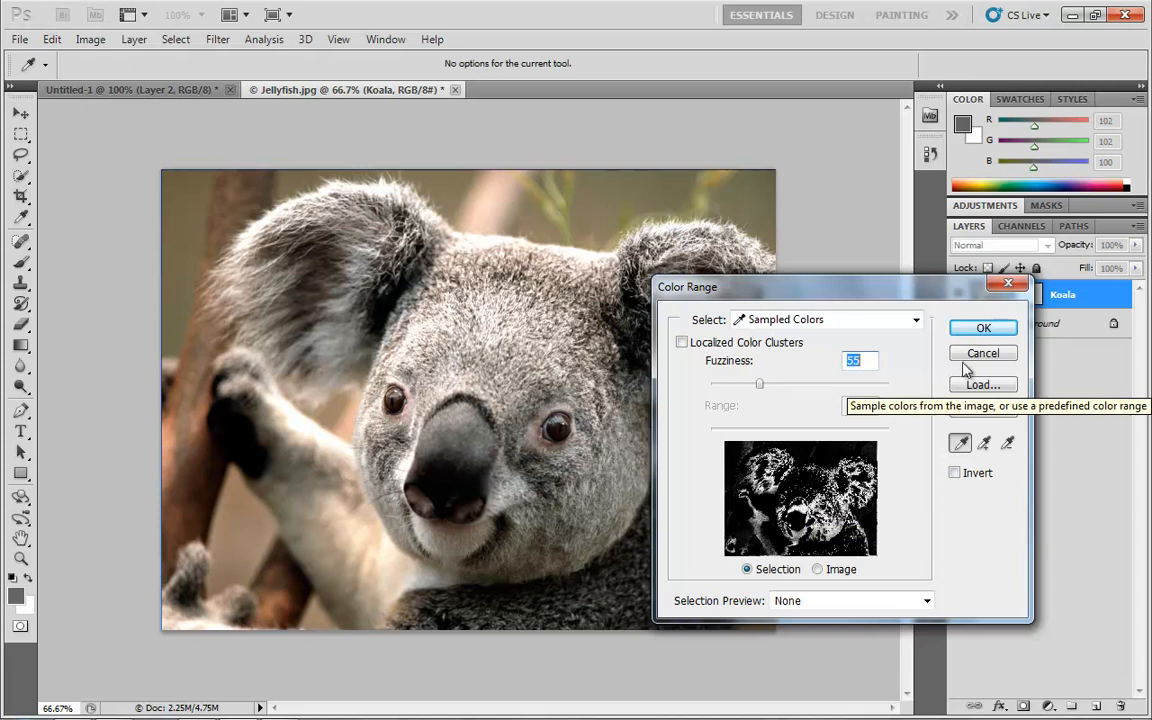
{"action": "left_click", "coordinate": [995, 355]}
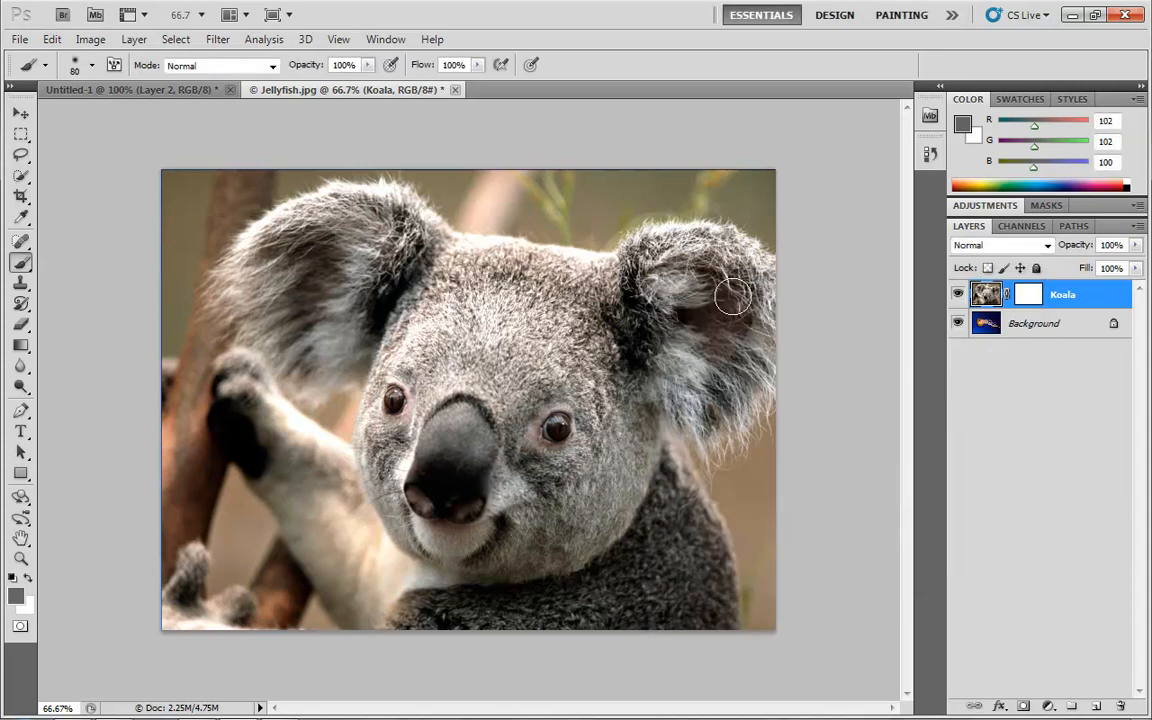
- Delete the layer mask from the Koala layer
{"action": "left_click", "coordinate": [1028, 297]}
{"action": "right_click", "coordinate": [1028, 296]}
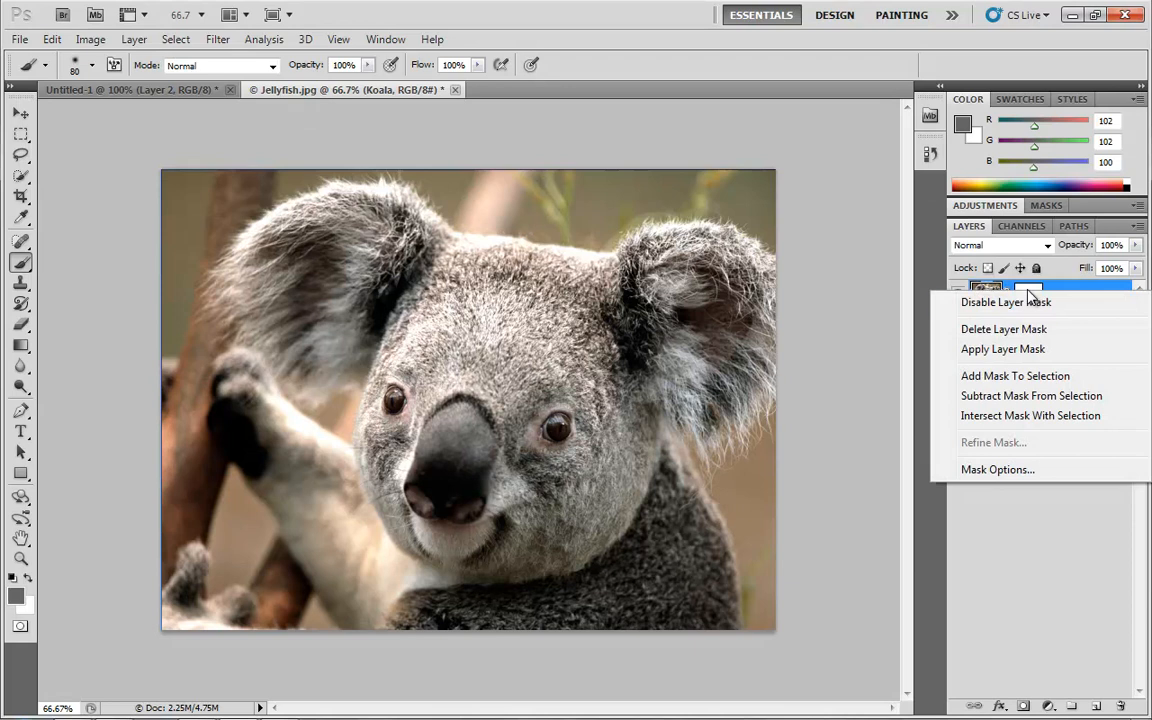
{"action": "left_click", "coordinate": [1018, 331]}
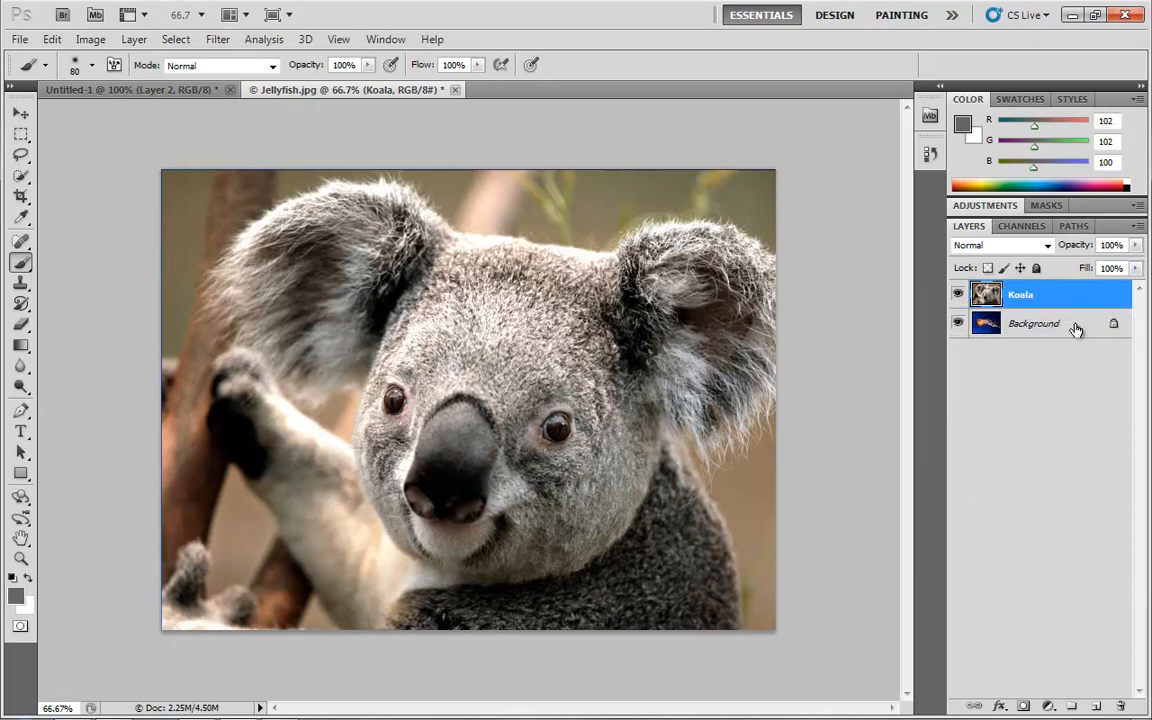
- Convert the Background into a regular layer named Layer 0 and move it above the Koala layer
{"action": "double_click", "coordinate": [1076, 330]}
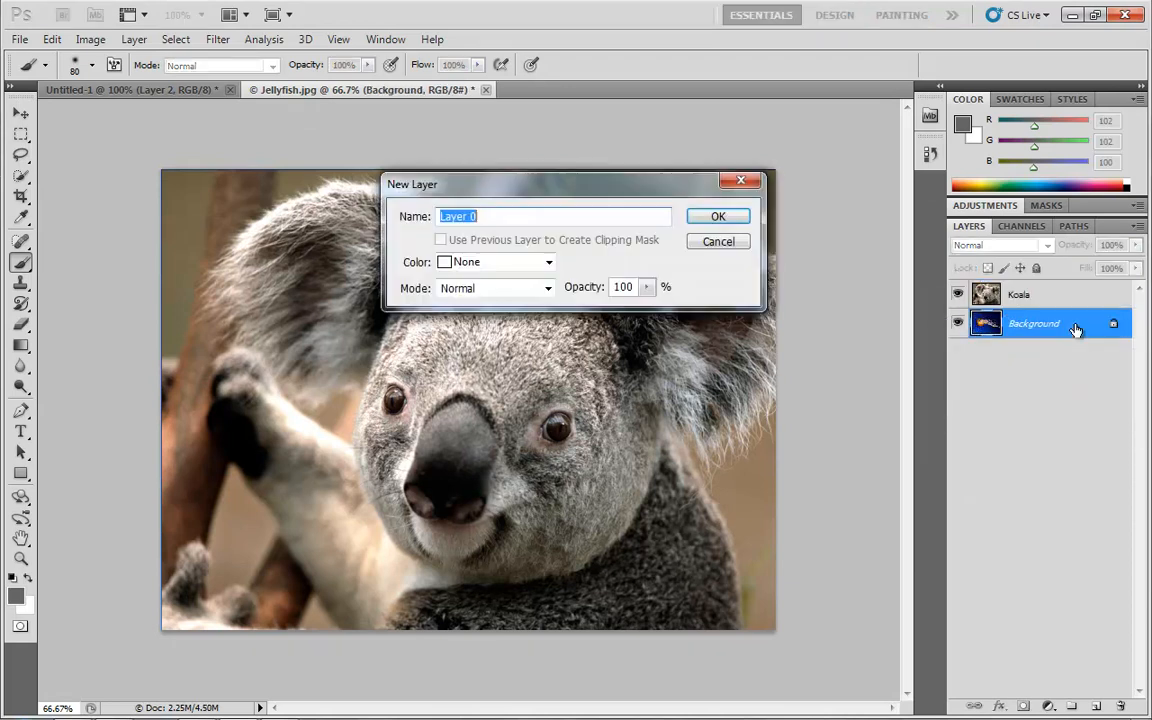
{"action": "left_click", "coordinate": [720, 219]}
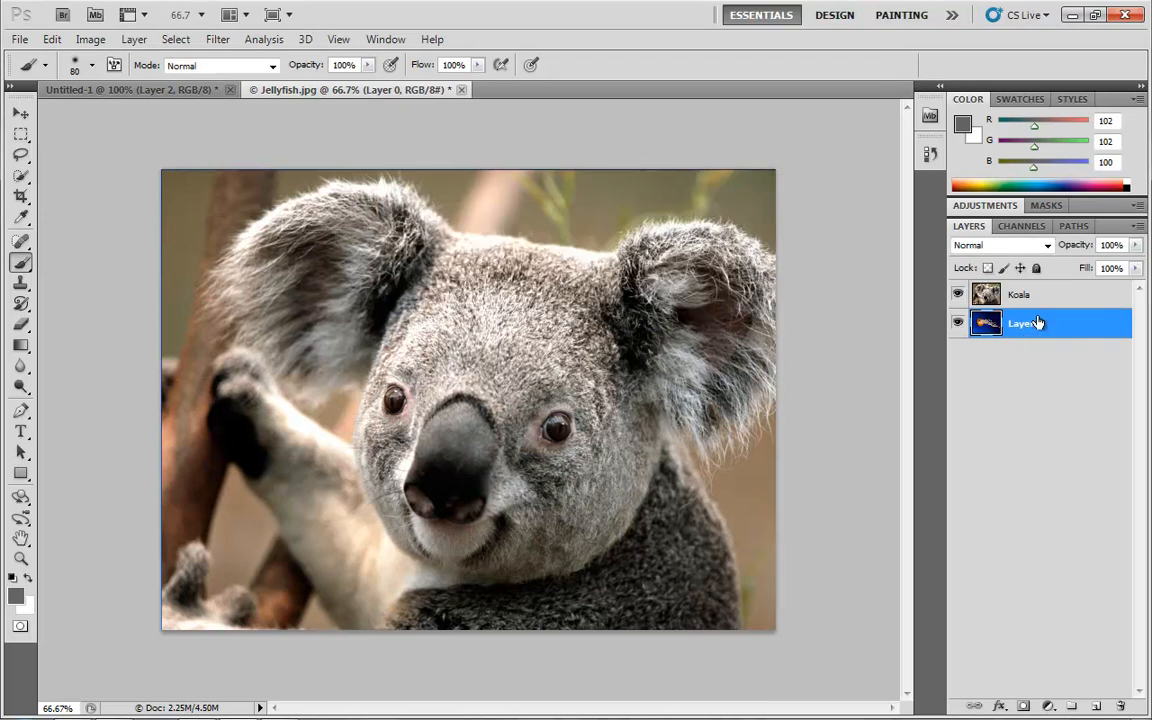
{"action": "left_click_drag", "start_coordinate": [1037, 323], "coordinate": [1031, 296]}
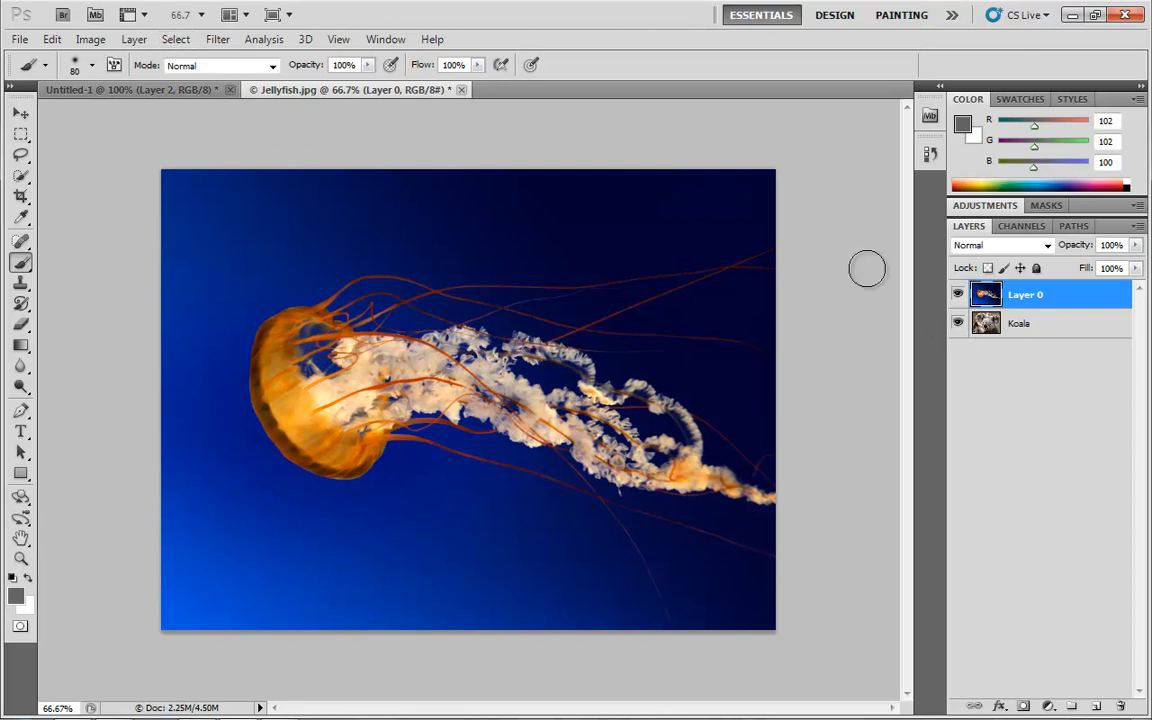
- Select the blue water around the jellyfish with Color Range, sampling the medium blue in the lower-left water at Fuzziness 182
{"action": "left_click", "coordinate": [176, 40]}
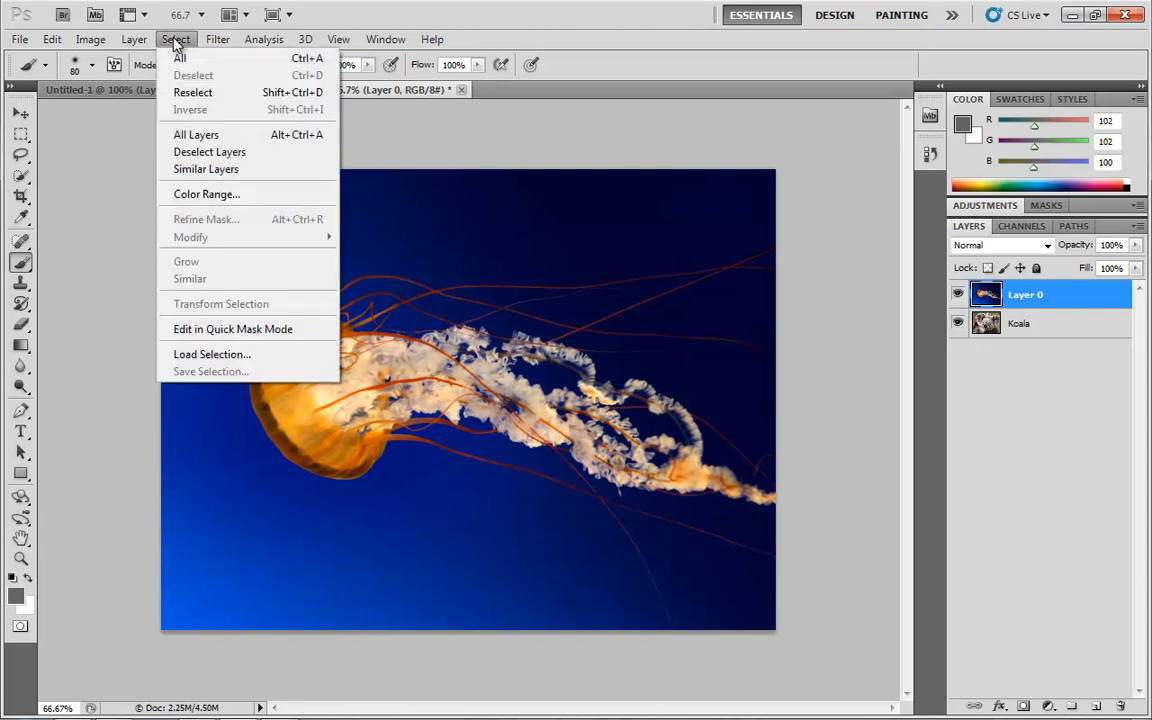
{"action": "left_click", "coordinate": [210, 193]}
{"action": "left_click", "coordinate": [461, 214]}
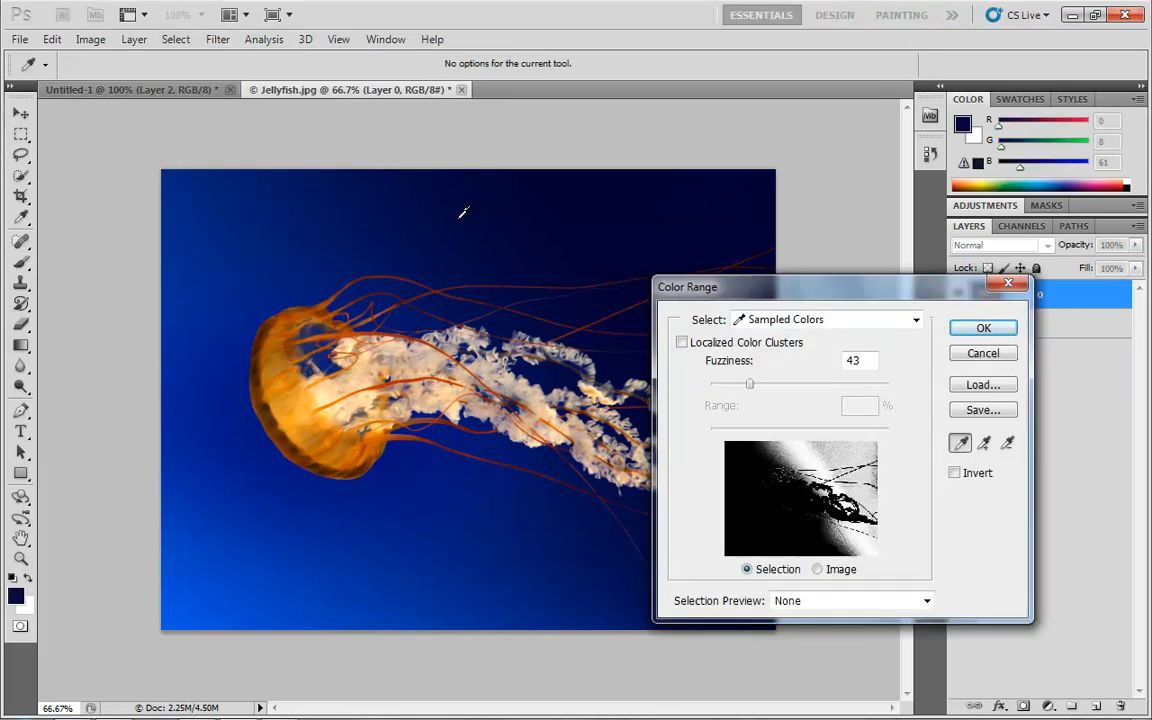
{"action": "left_click", "coordinate": [238, 553]}
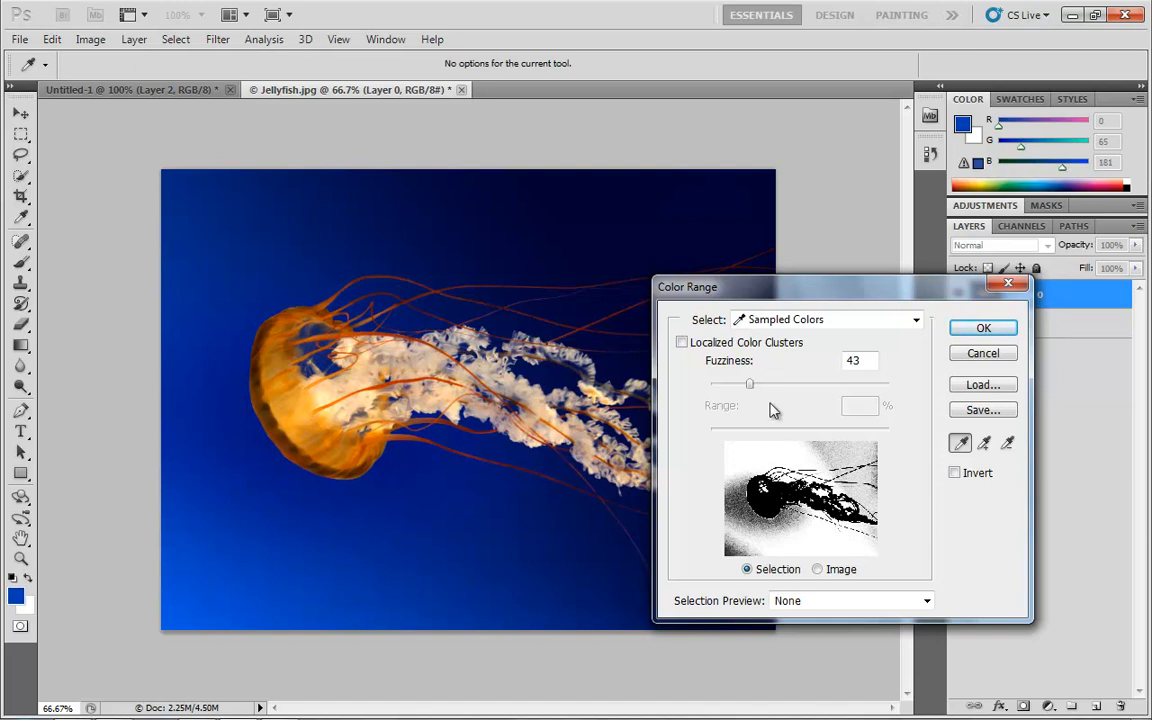
{"action": "left_click_drag", "start_coordinate": [750, 386], "coordinate": [873, 390]}
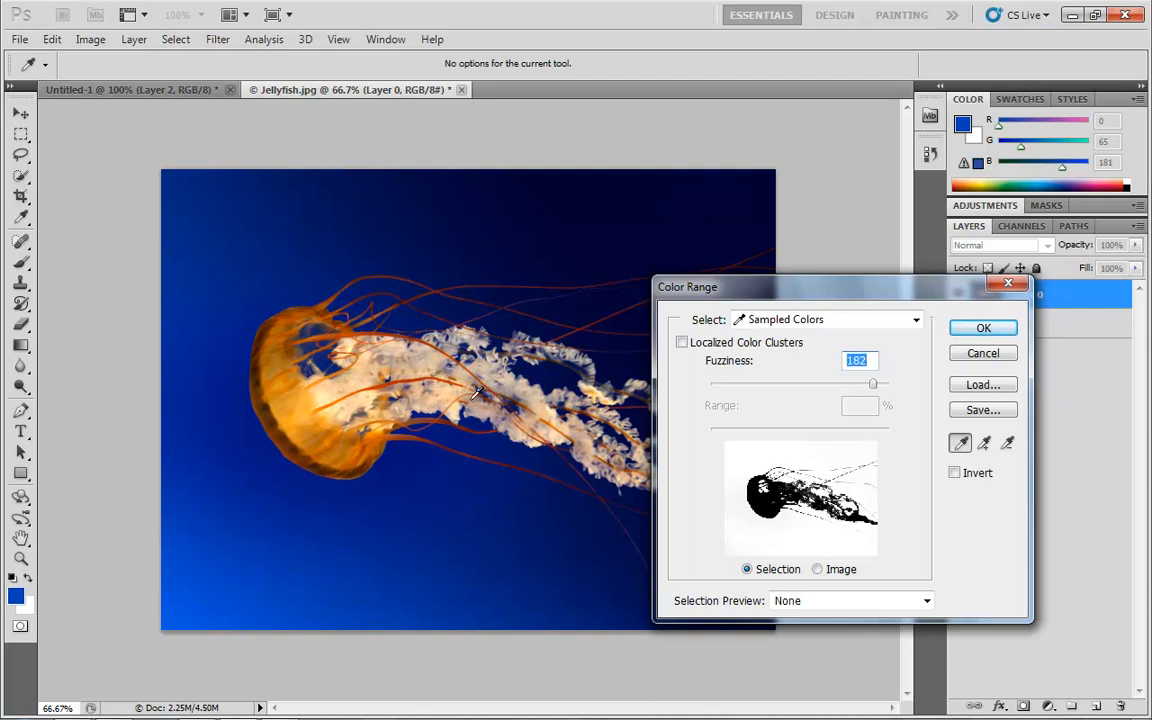
{"action": "left_click", "coordinate": [979, 329]}
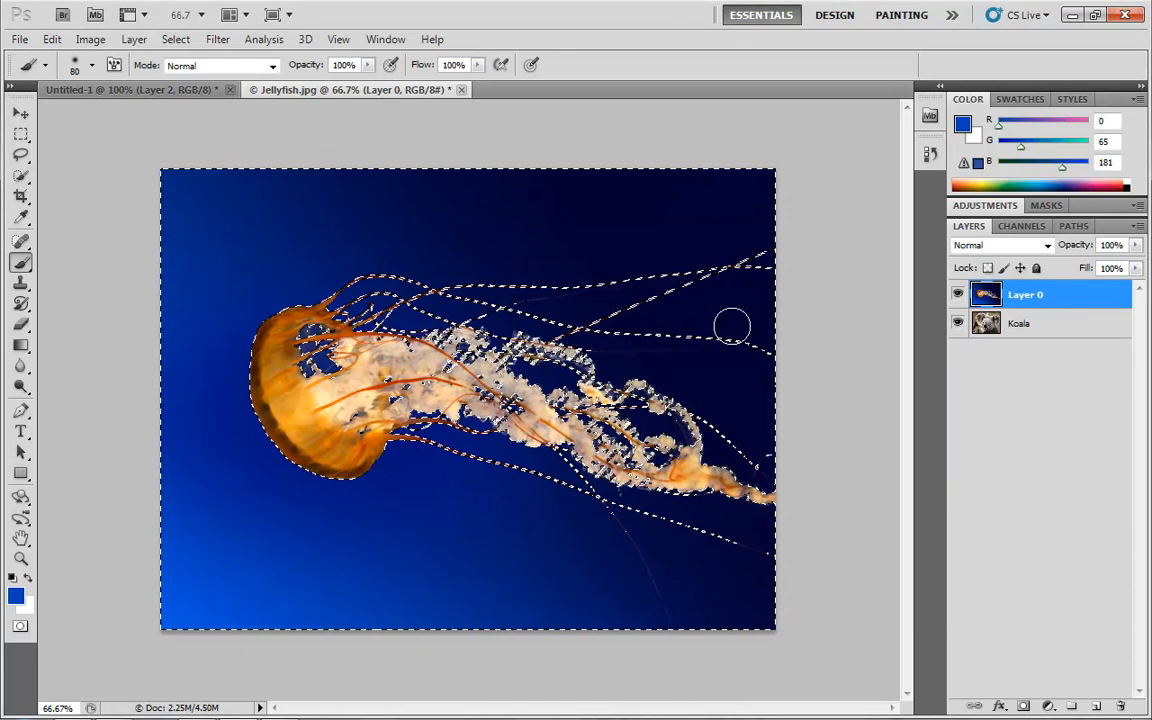
- Add a layer mask to Layer 0 from the selection so that only the blue water is kept
{"action": "left_click", "coordinate": [130, 41]}
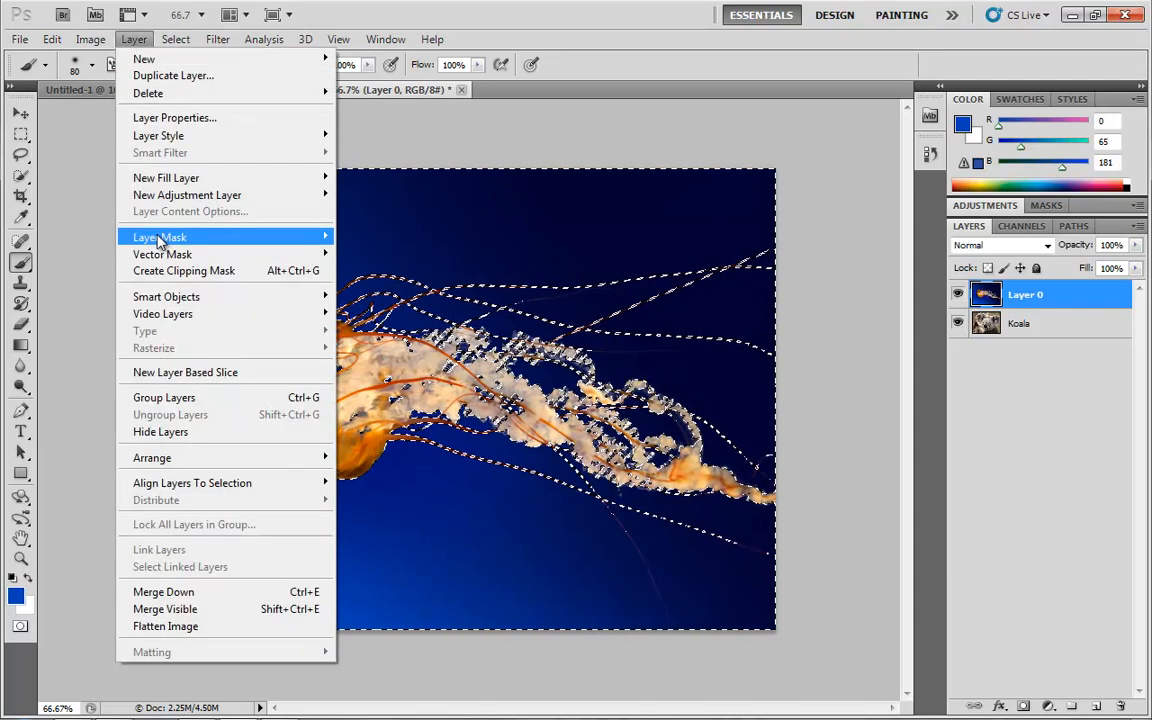
{"action": "mouse_move", "coordinate": [178, 240]}
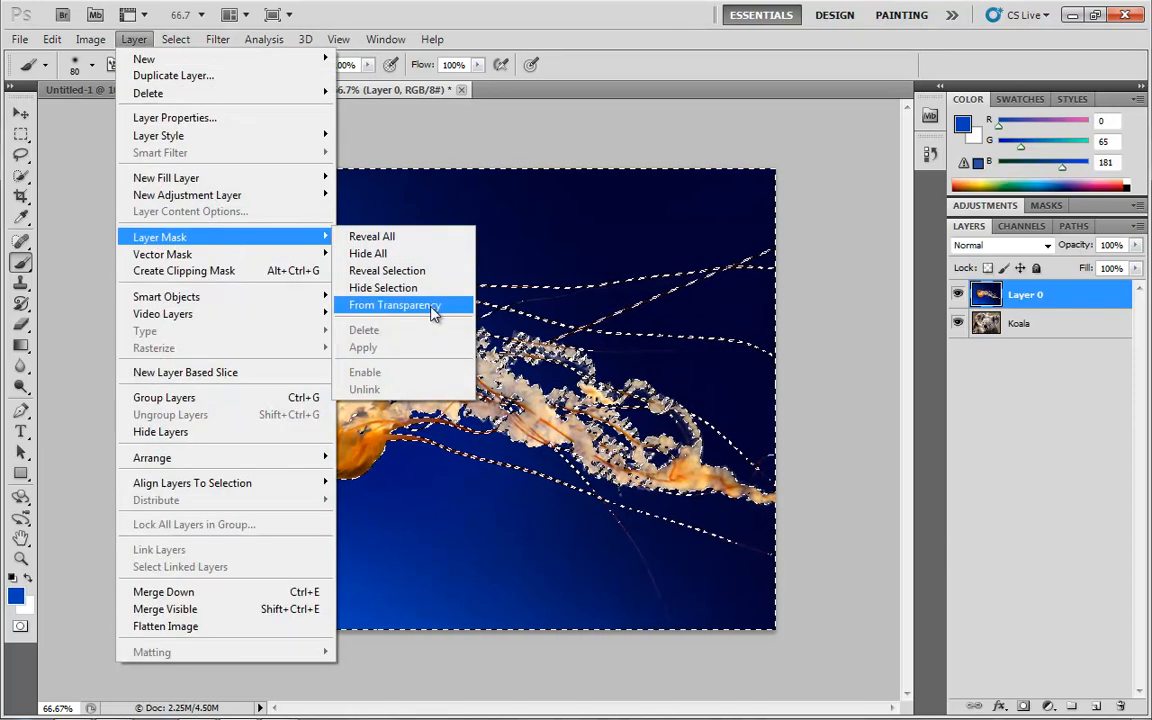
{"action": "left_click", "coordinate": [1024, 707]}
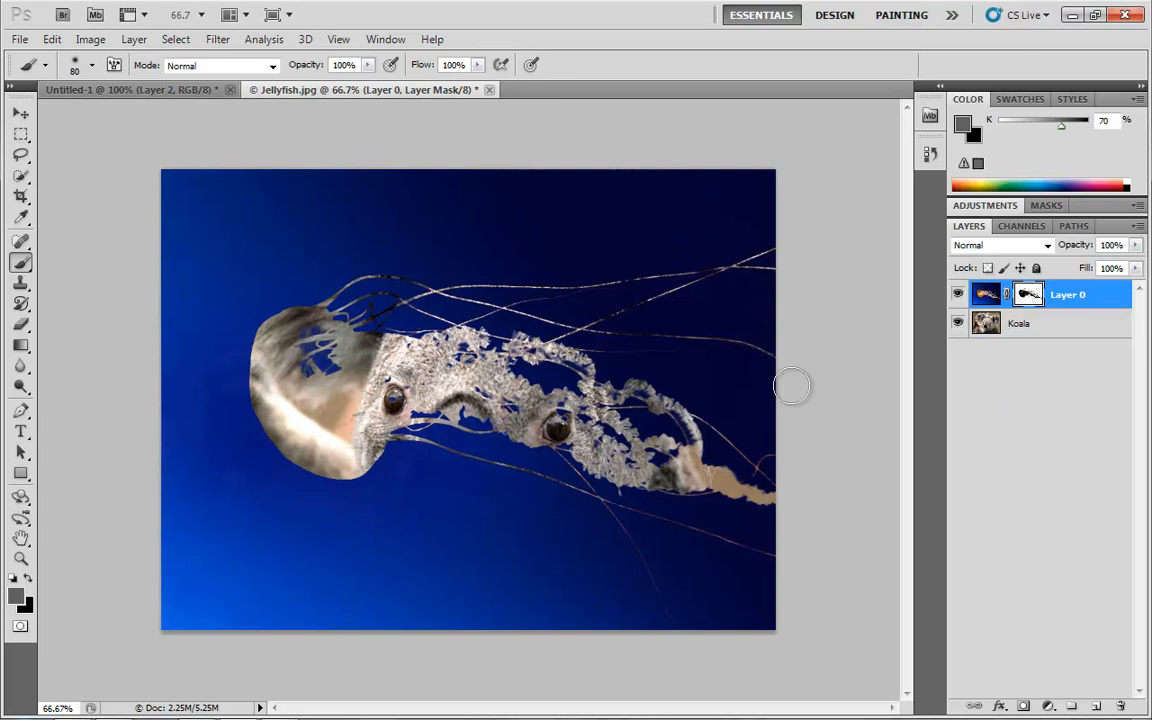
- Display Layer 0's mask on its own and invert its black and white areas
{"action": "left_click", "coordinate": [1030, 296], "text": "alt"}
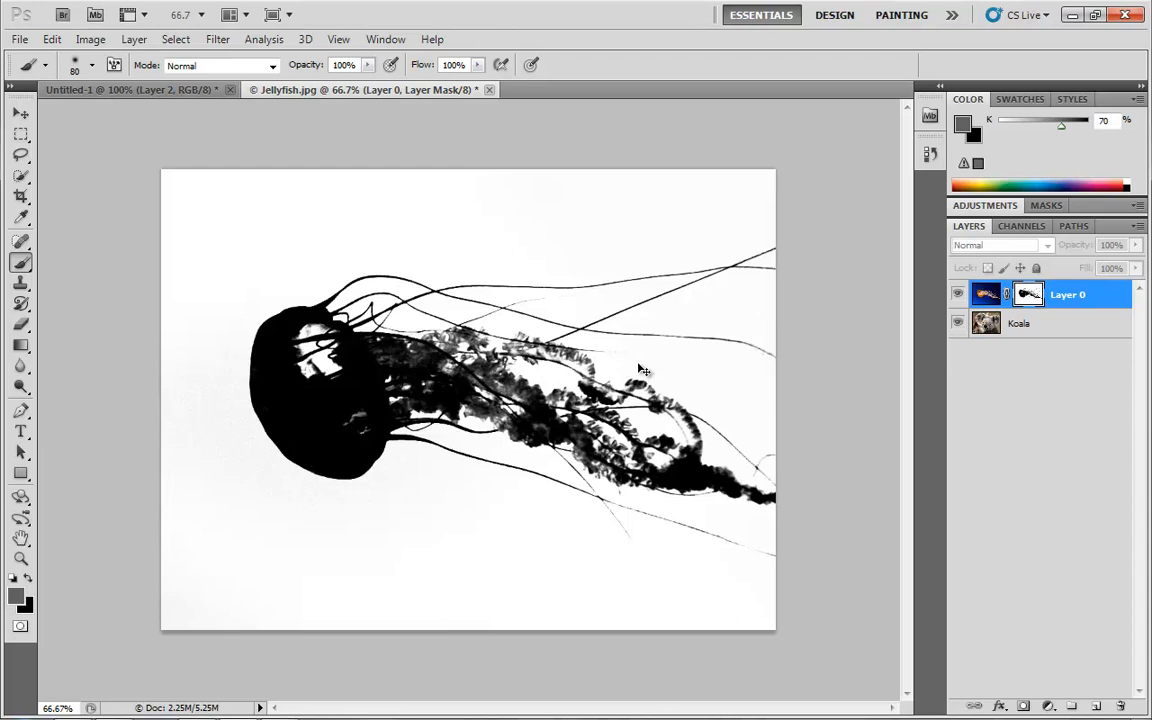
{"action": "key", "text": "ctrl+i"}
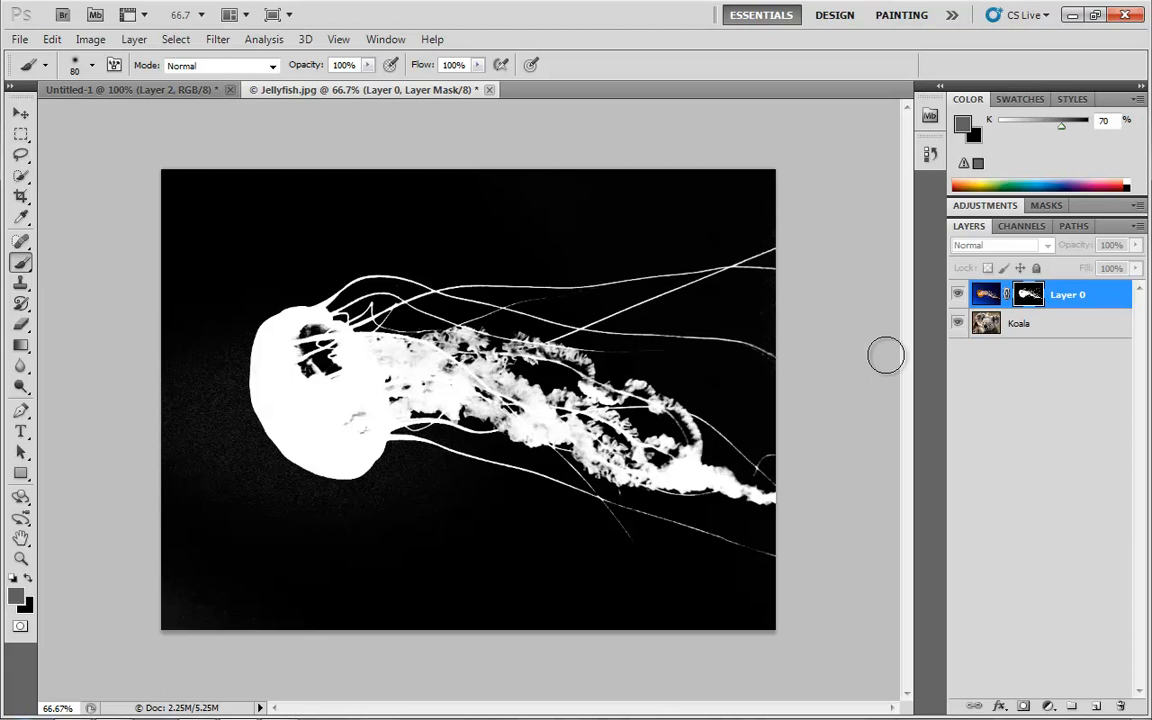
- Return from the mask-only display to the composite and move the masked jellyfish slightly toward the koala's raised paw
{"action": "left_click", "coordinate": [1028, 297], "text": "alt"}
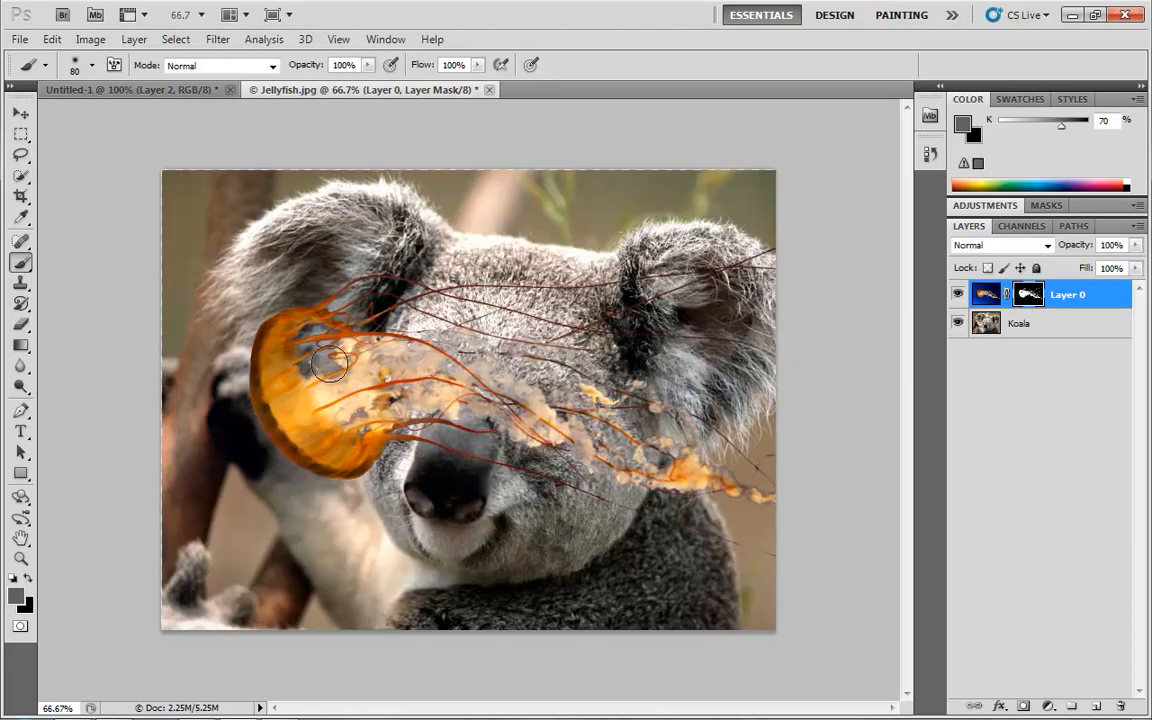
{"action": "key", "text": "v"}
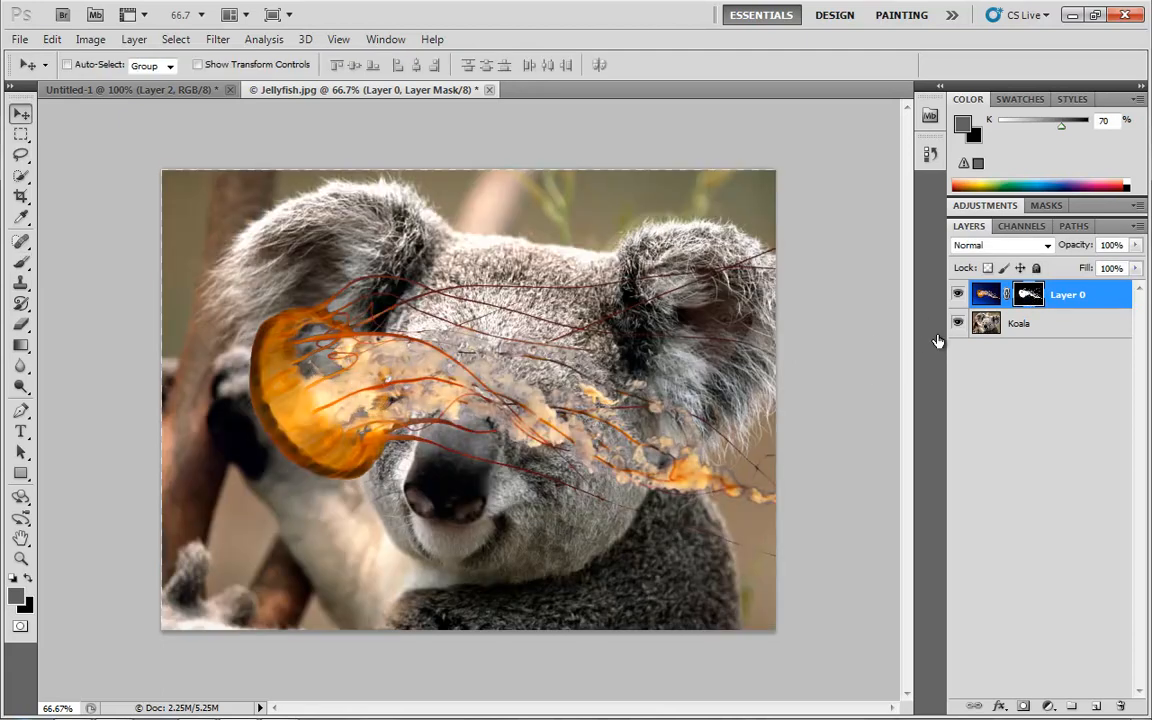
{"action": "left_click_drag", "start_coordinate": [545, 363], "coordinate": [358, 351]}
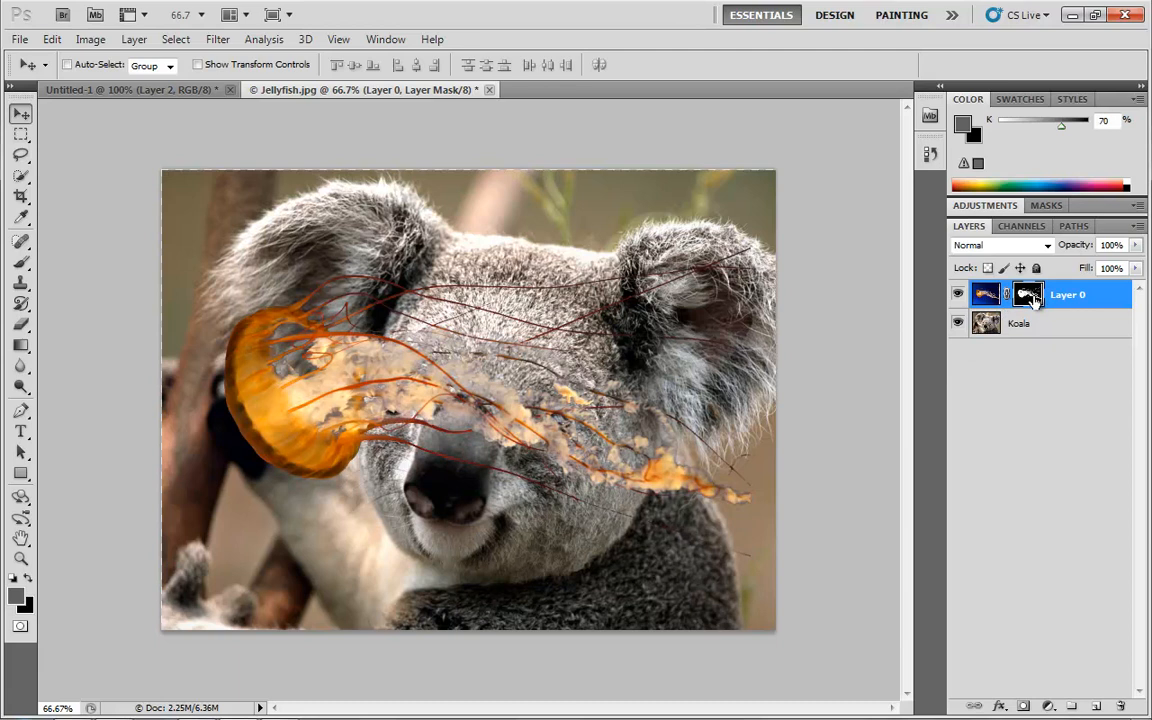
- Add a vector mask to Layer 0 and draw a wide ellipse in it over the koala's nose and lower face
{"action": "left_click", "coordinate": [1025, 707]}
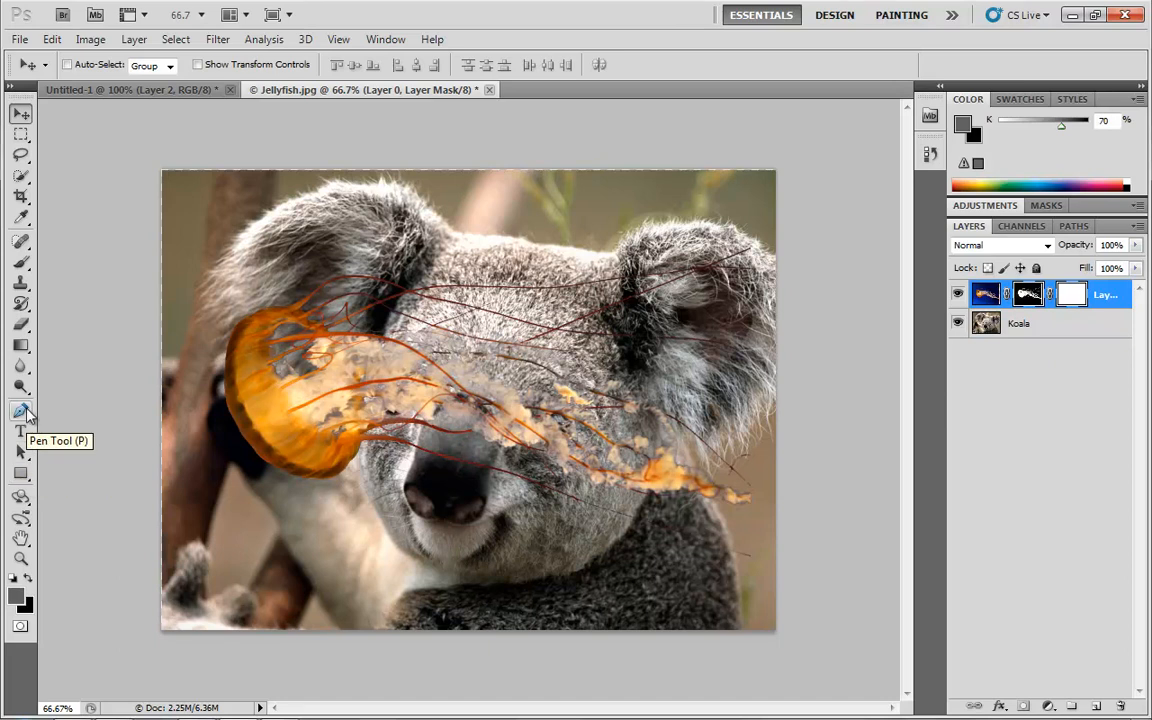
{"action": "left_click", "coordinate": [20, 472]}
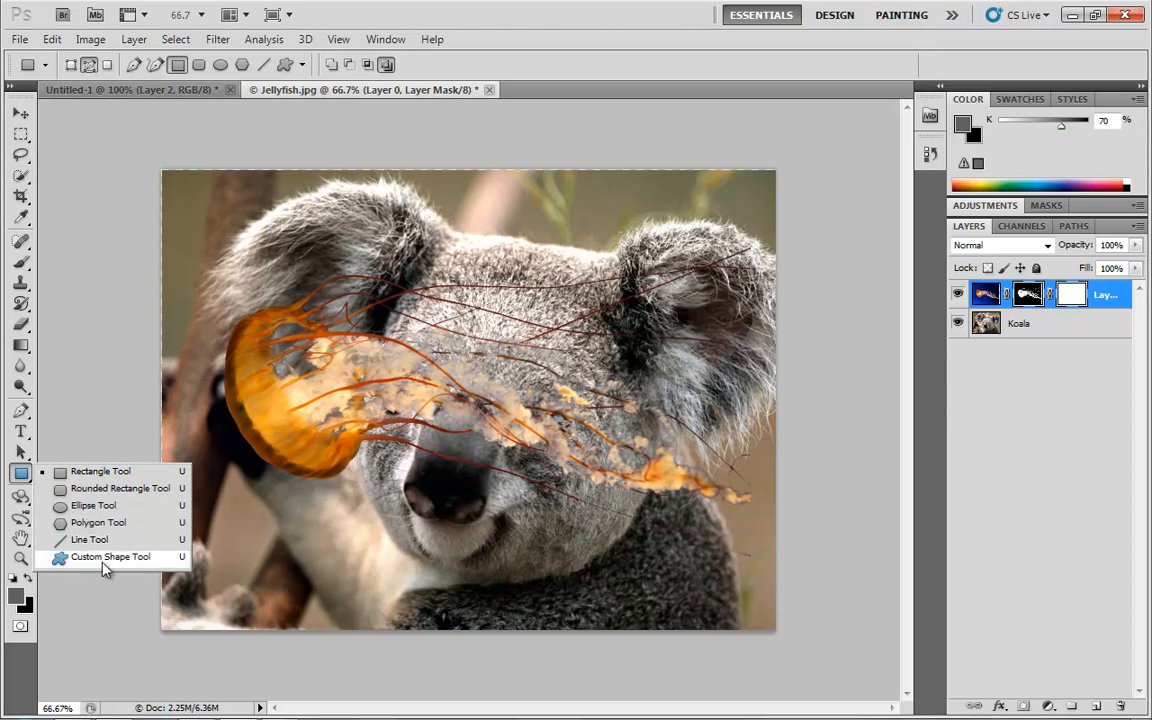
{"action": "left_click", "coordinate": [93, 507]}
{"action": "left_click_drag", "start_coordinate": [307, 356], "coordinate": [649, 585]}
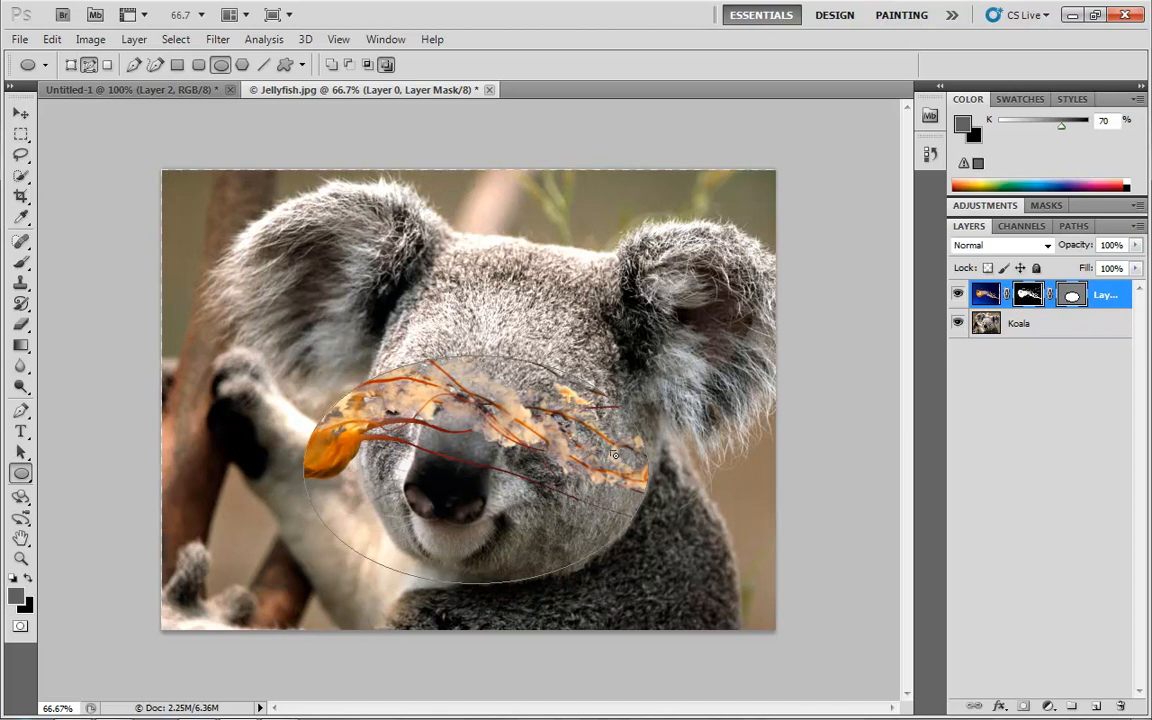
- Move the vector mask's ellipse up and left with the Path Selection tool so that it surrounds the jellyfish's bell
{"action": "left_click", "coordinate": [1072, 298]}
{"action": "left_click", "coordinate": [21, 452]}
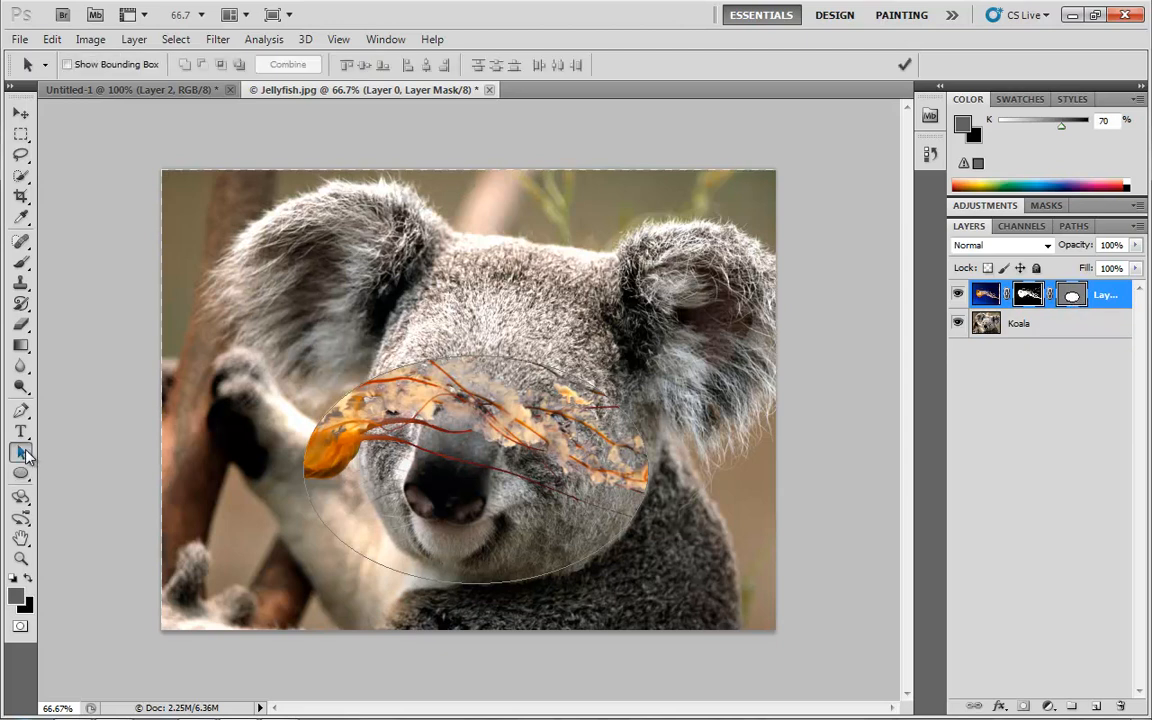
{"action": "left_click", "coordinate": [352, 550]}
{"action": "left_click_drag", "start_coordinate": [350, 550], "coordinate": [298, 486]}
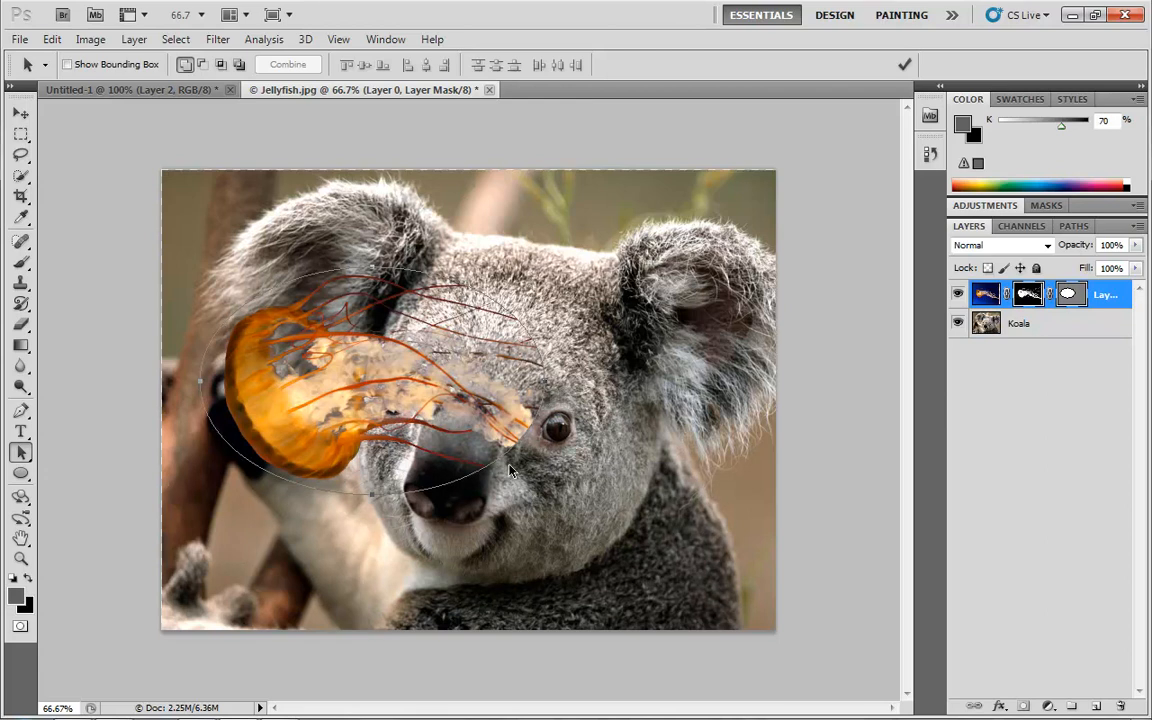
- Target Layer 0's image and move the jellyfish together with its linked masks across the koala's face
{"action": "left_click", "coordinate": [1066, 330]}
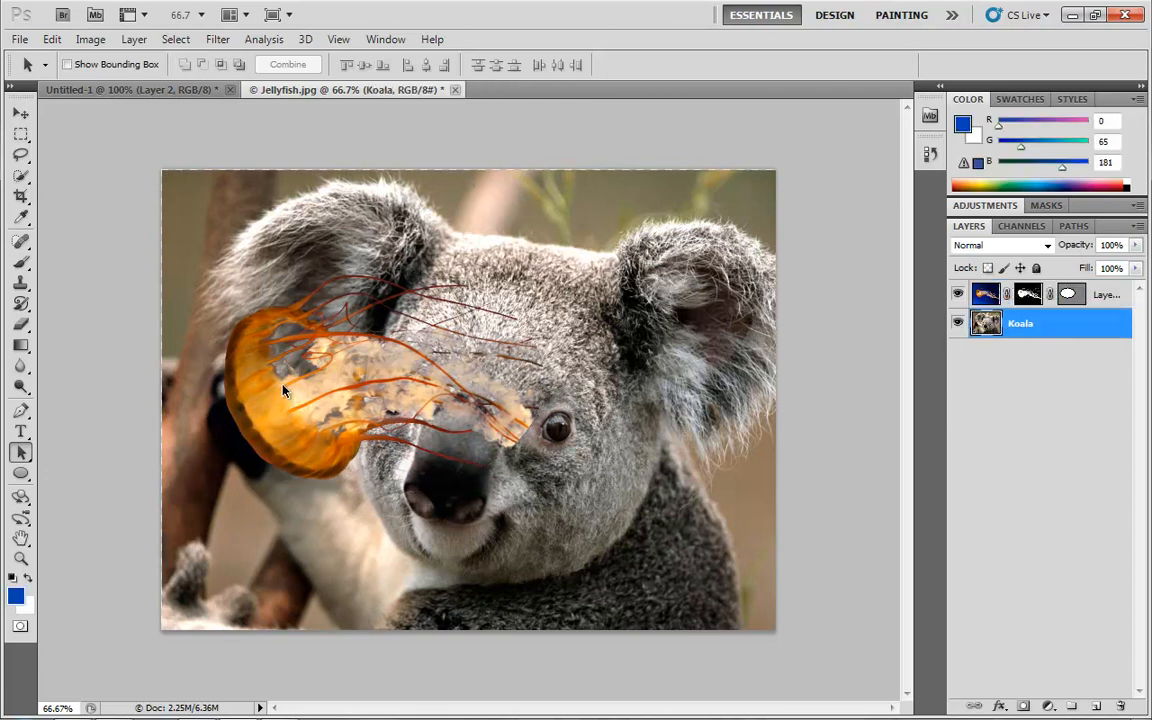
{"action": "left_click", "coordinate": [988, 295]}
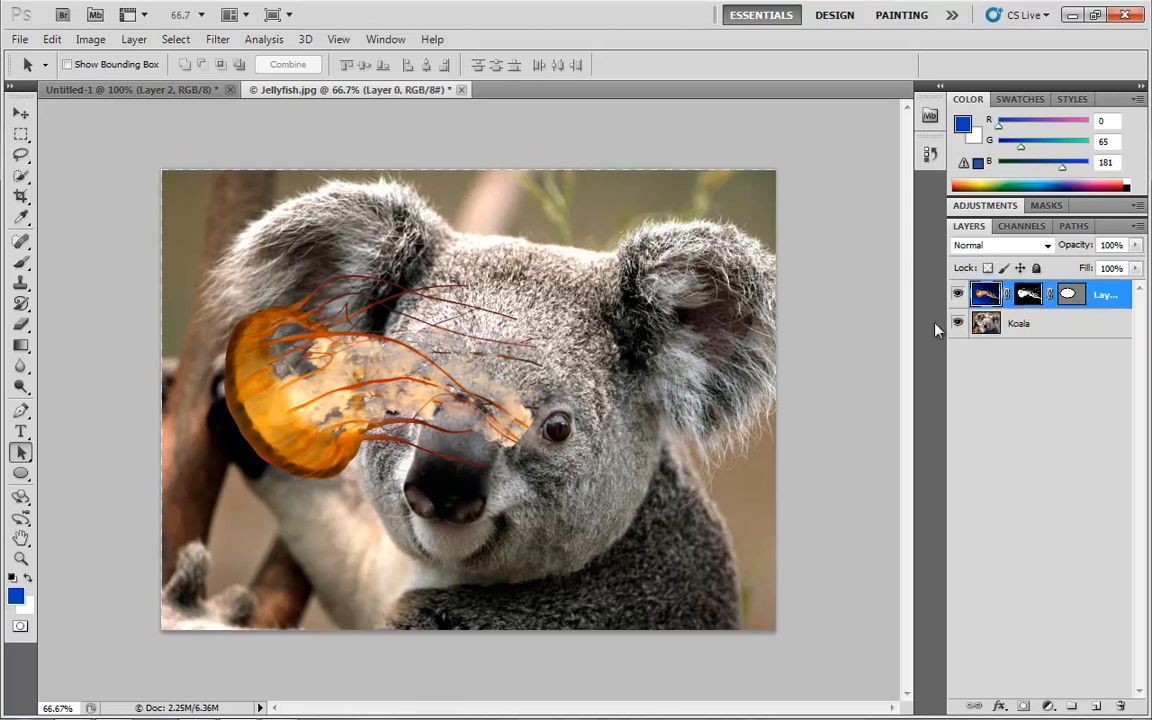
{"action": "left_click", "coordinate": [337, 372]}
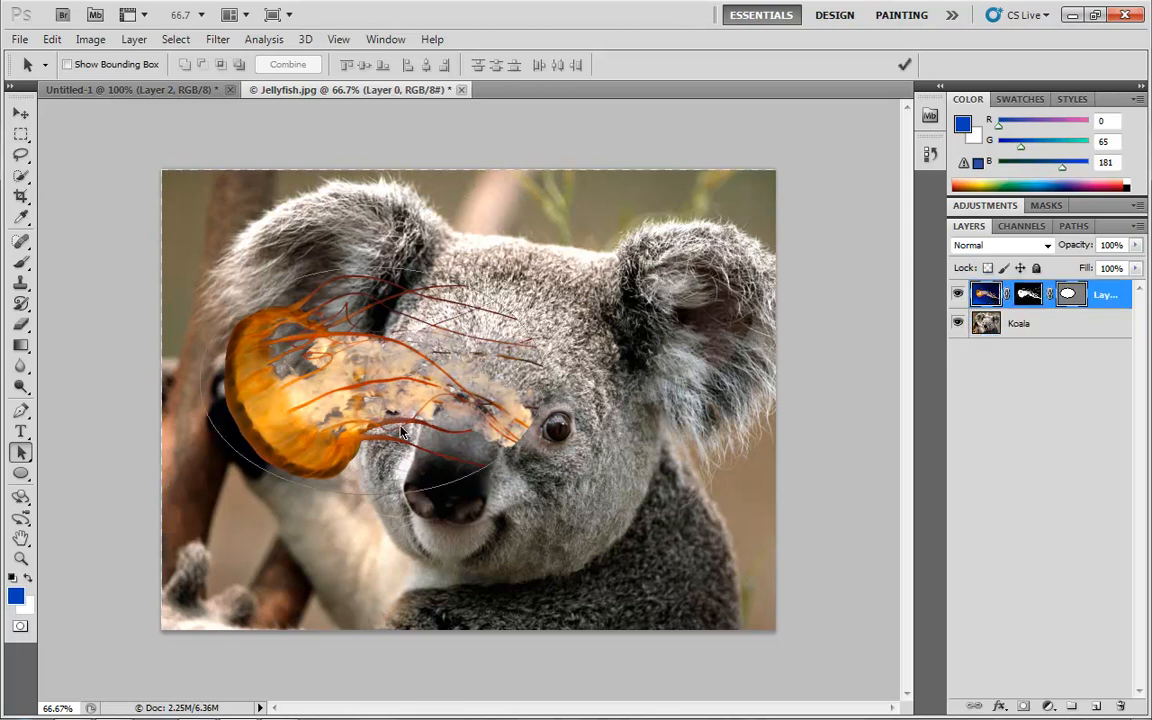
{"action": "left_click", "coordinate": [22, 114]}
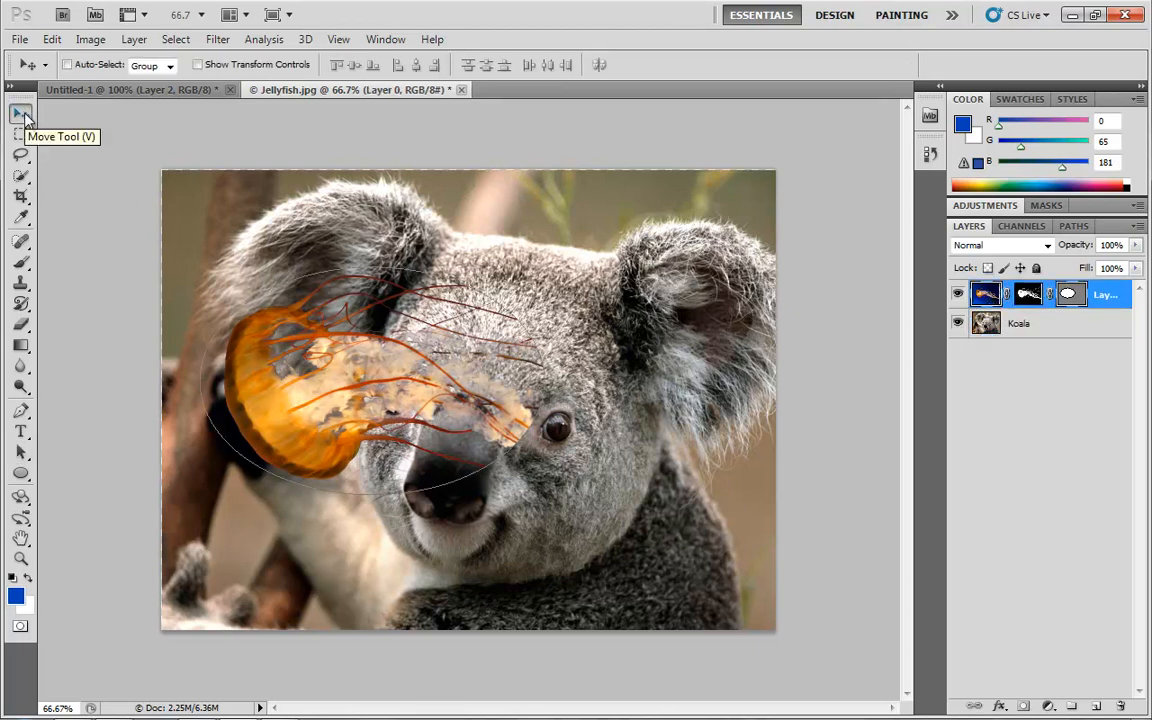
{"action": "left_click_drag", "start_coordinate": [318, 364], "coordinate": [457, 416]}
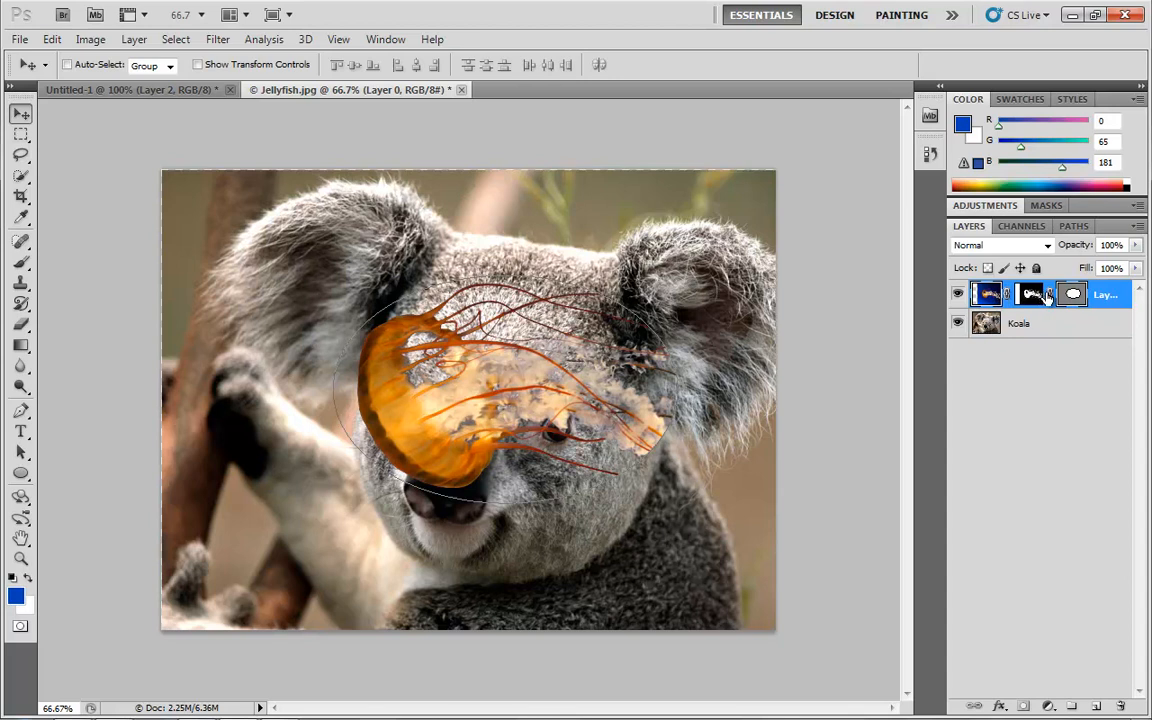
{"action": "left_click_drag", "start_coordinate": [493, 353], "coordinate": [407, 392]}
- Unlink Layer 0's image from its masks and reposition them independently, realigning the layer mask with the jellyfish
{"action": "left_click", "coordinate": [1007, 293]}
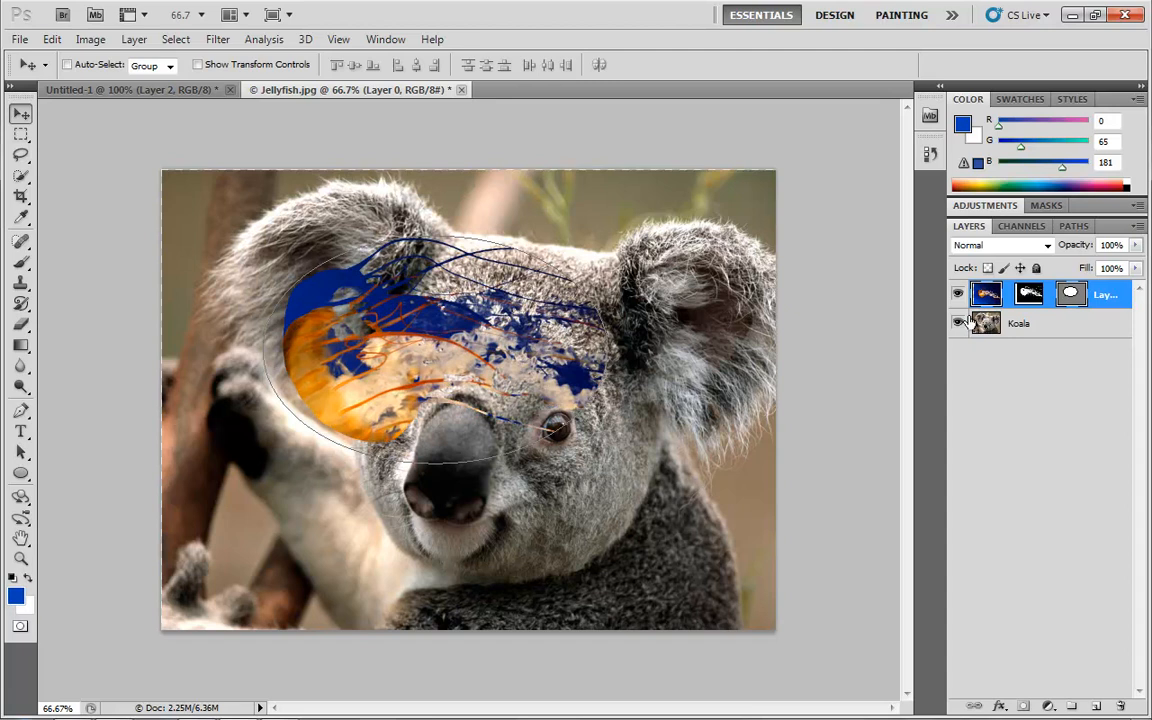
{"action": "left_click", "coordinate": [1029, 293]}
{"action": "left_click_drag", "start_coordinate": [451, 344], "coordinate": [429, 362]}
{"action": "left_click", "coordinate": [1070, 295]}
{"action": "left_click_drag", "start_coordinate": [705, 293], "coordinate": [727, 311]}
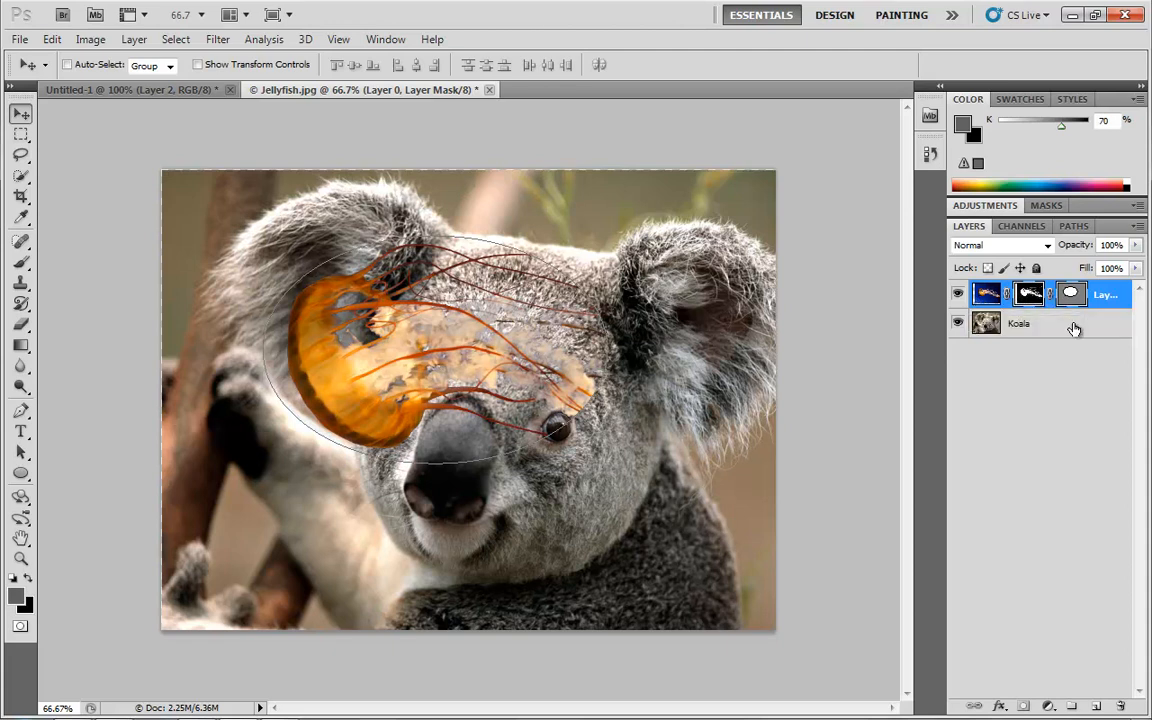
- Disable both the layer mask and the vector mask on Layer 0
{"action": "right_click", "coordinate": [1030, 300]}
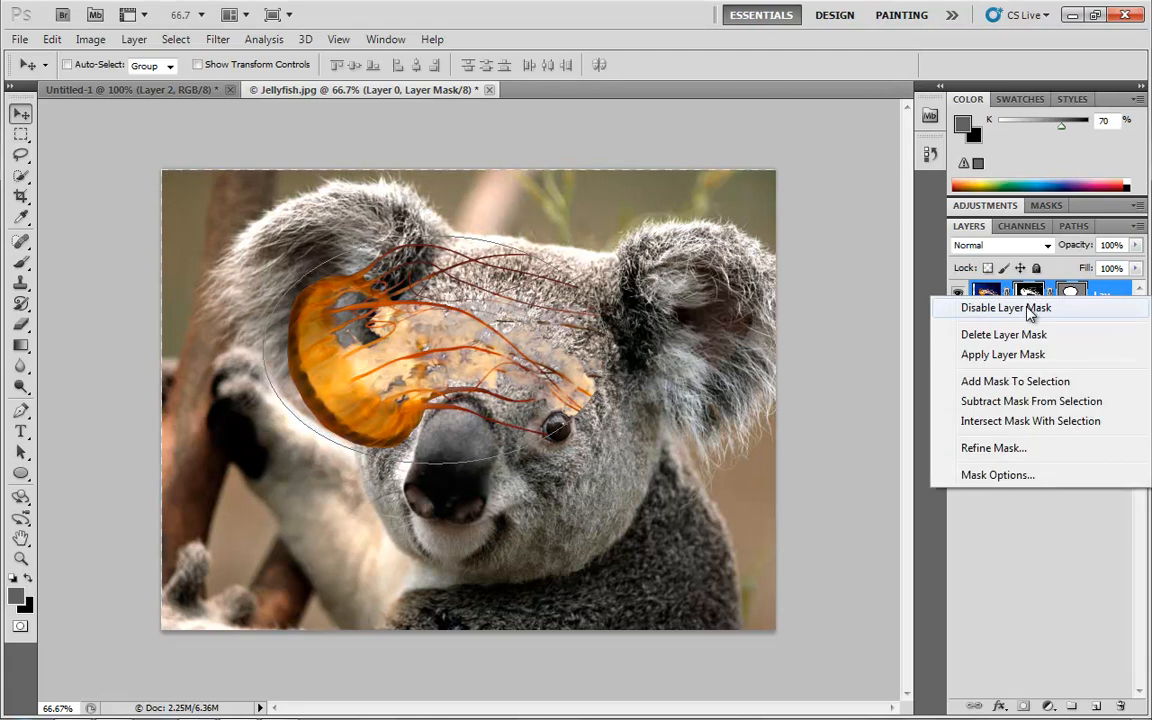
{"action": "left_click", "coordinate": [960, 306]}
{"action": "right_click", "coordinate": [1070, 297]}
{"action": "left_click", "coordinate": [1062, 303]}
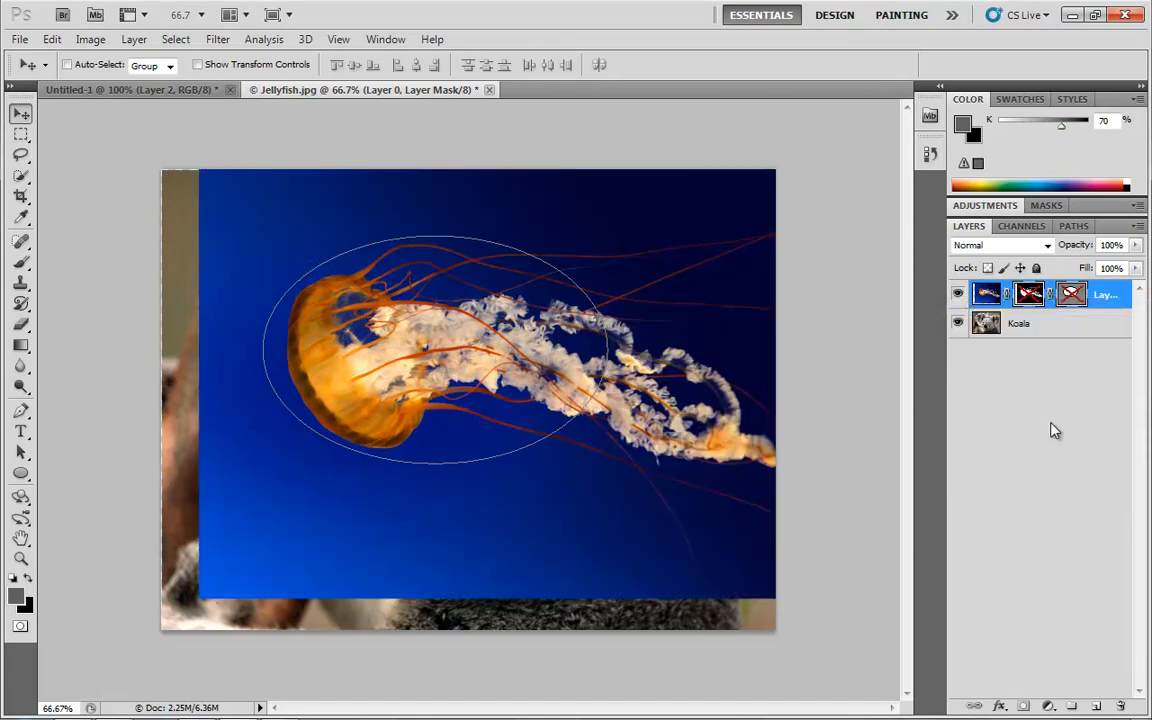
- Delete Layer 0's vector mask and re-enable its layer mask
{"action": "right_click", "coordinate": [1083, 297]}
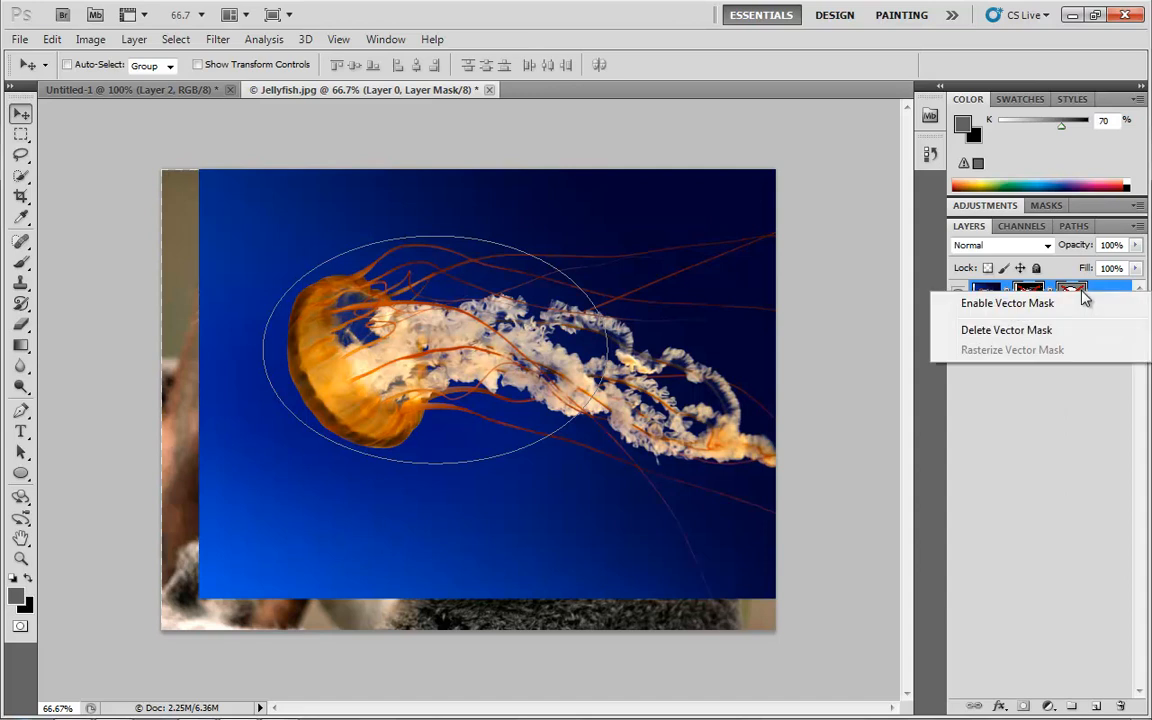
{"action": "left_click", "coordinate": [1030, 333]}
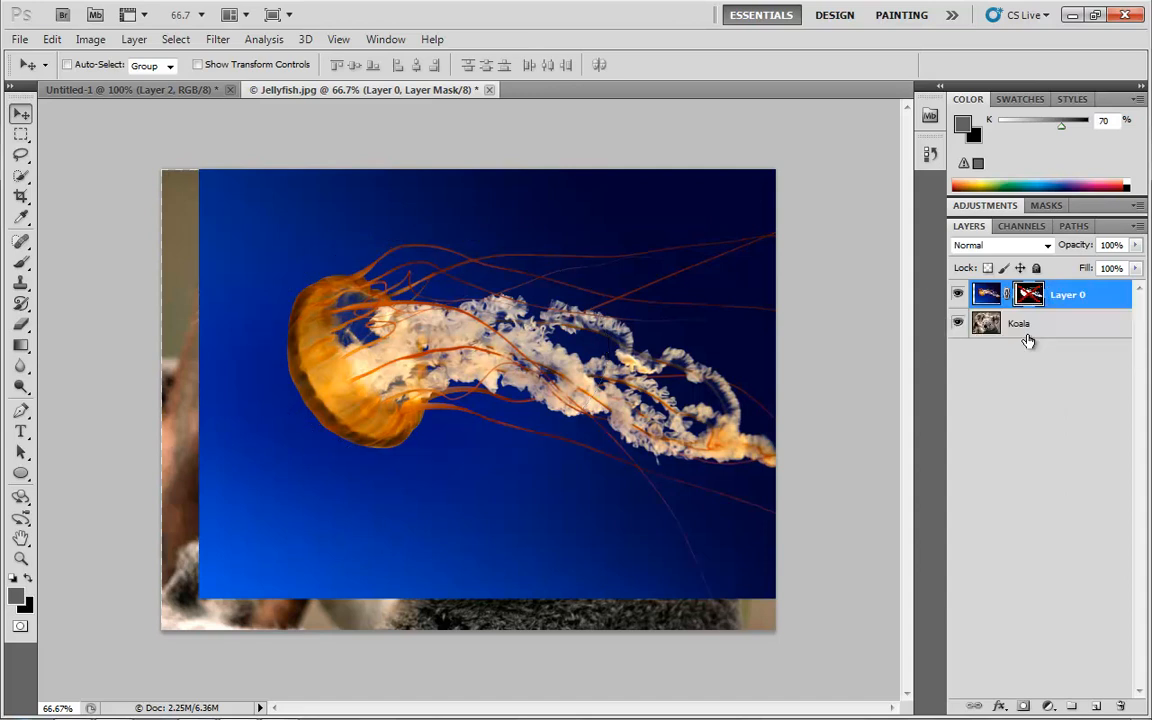
{"action": "right_click", "coordinate": [1031, 295]}
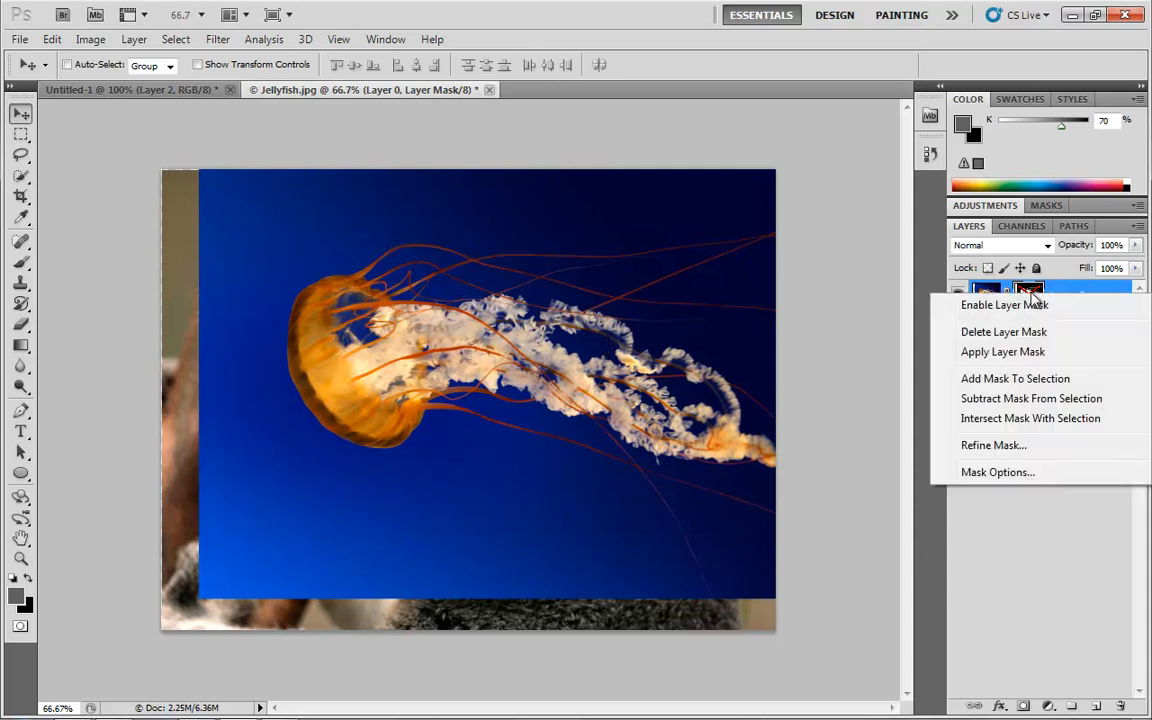
{"action": "left_click", "coordinate": [1057, 543]}
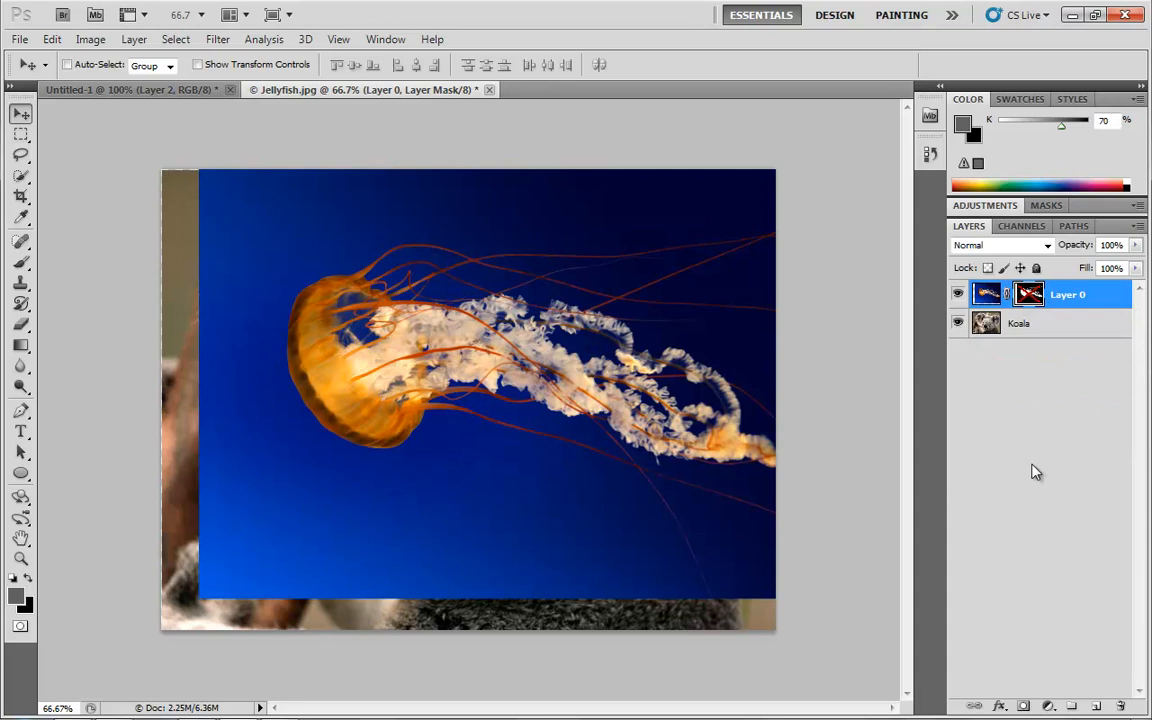
{"action": "right_click", "coordinate": [1024, 293]}
{"action": "left_click", "coordinate": [1005, 304]}
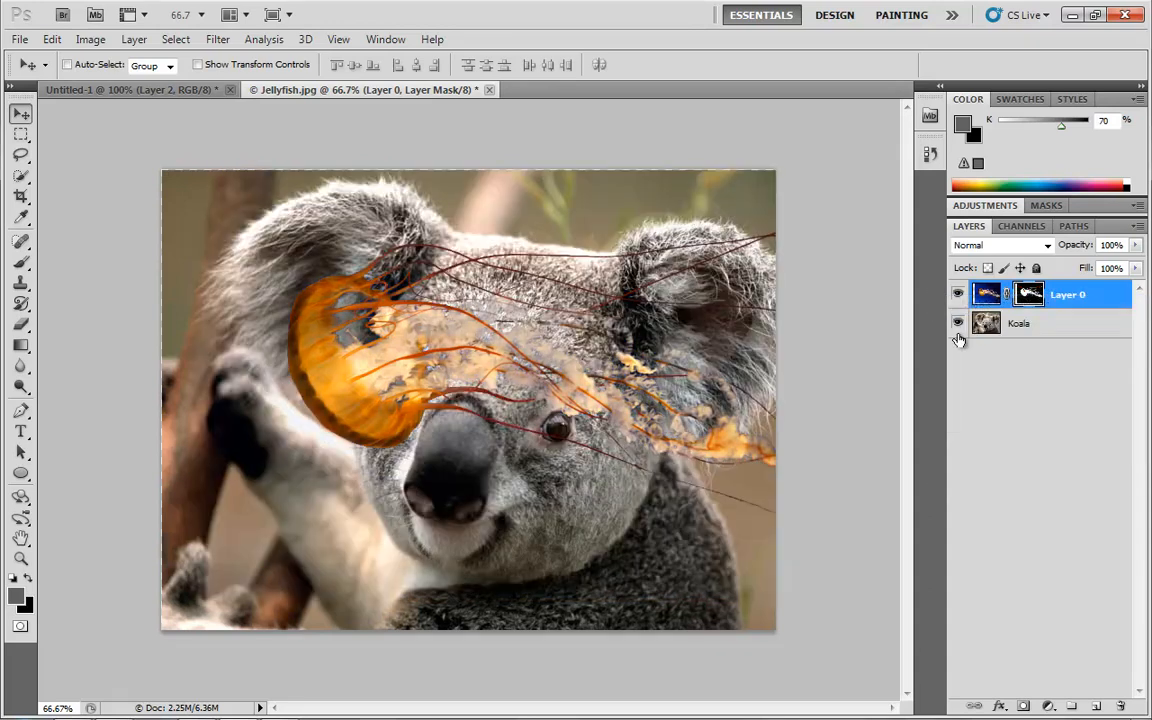
- Apply the layer mask permanently to Layer 0 and move the cut-out jellyfish slightly to the left
{"action": "right_click", "coordinate": [1033, 292]}
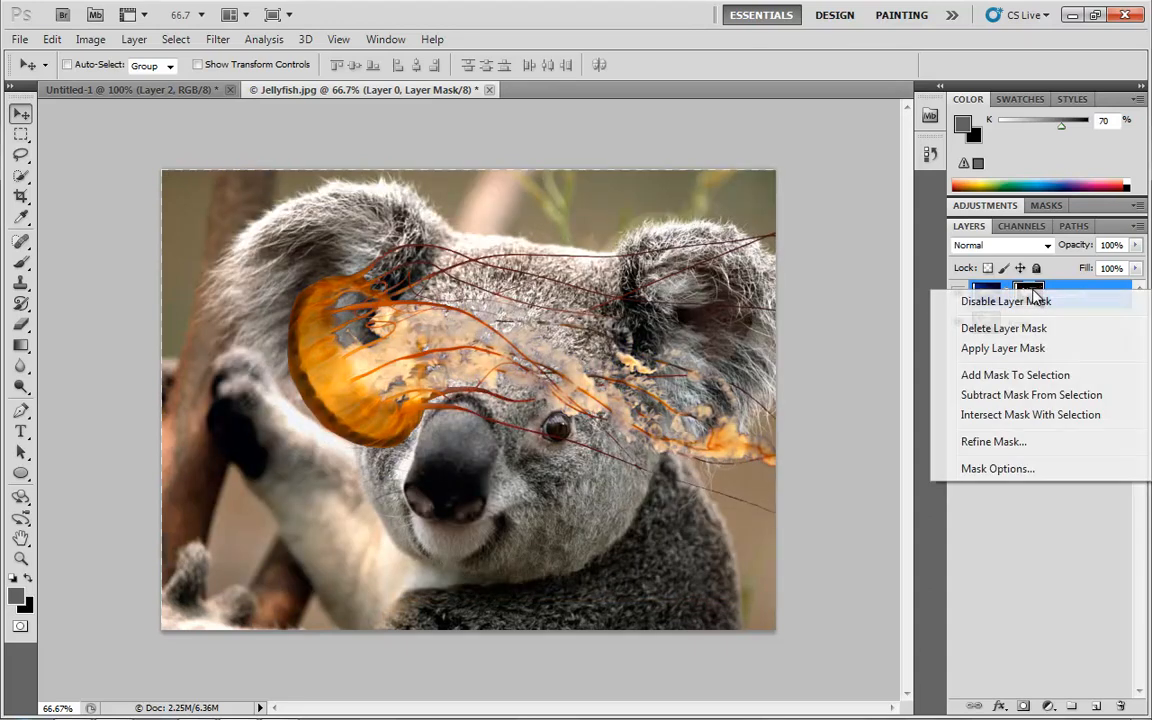
{"action": "left_click", "coordinate": [1016, 350]}
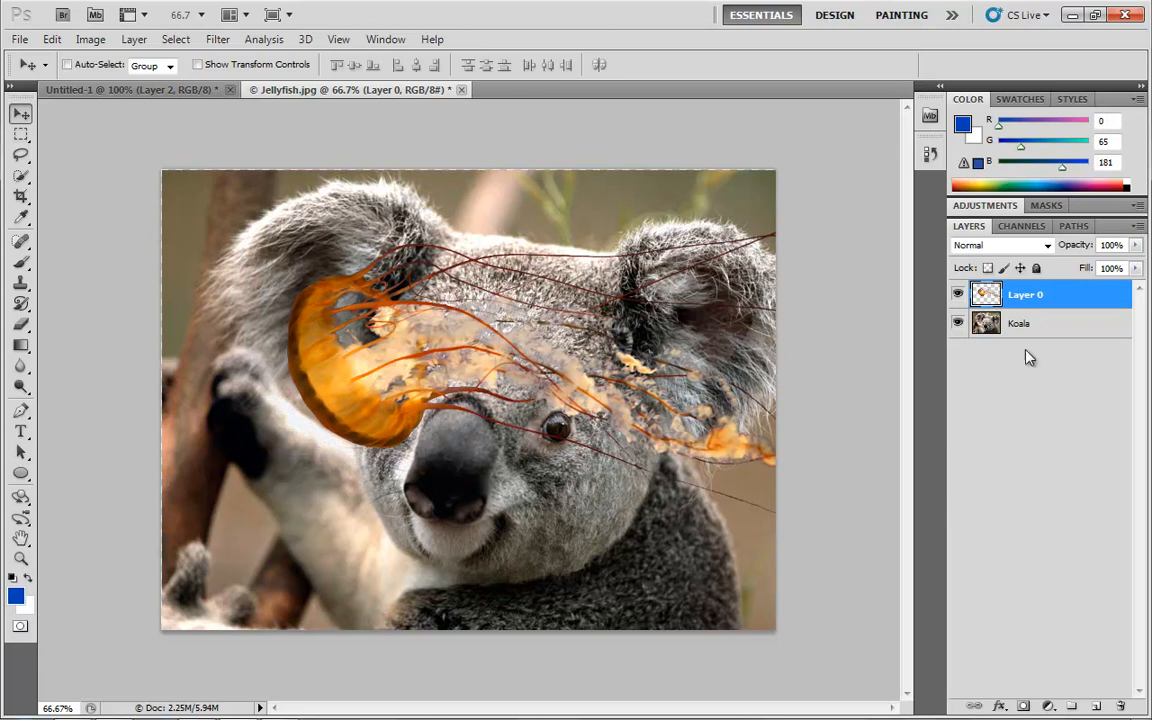
{"action": "left_click_drag", "start_coordinate": [446, 303], "coordinate": [442, 335]}
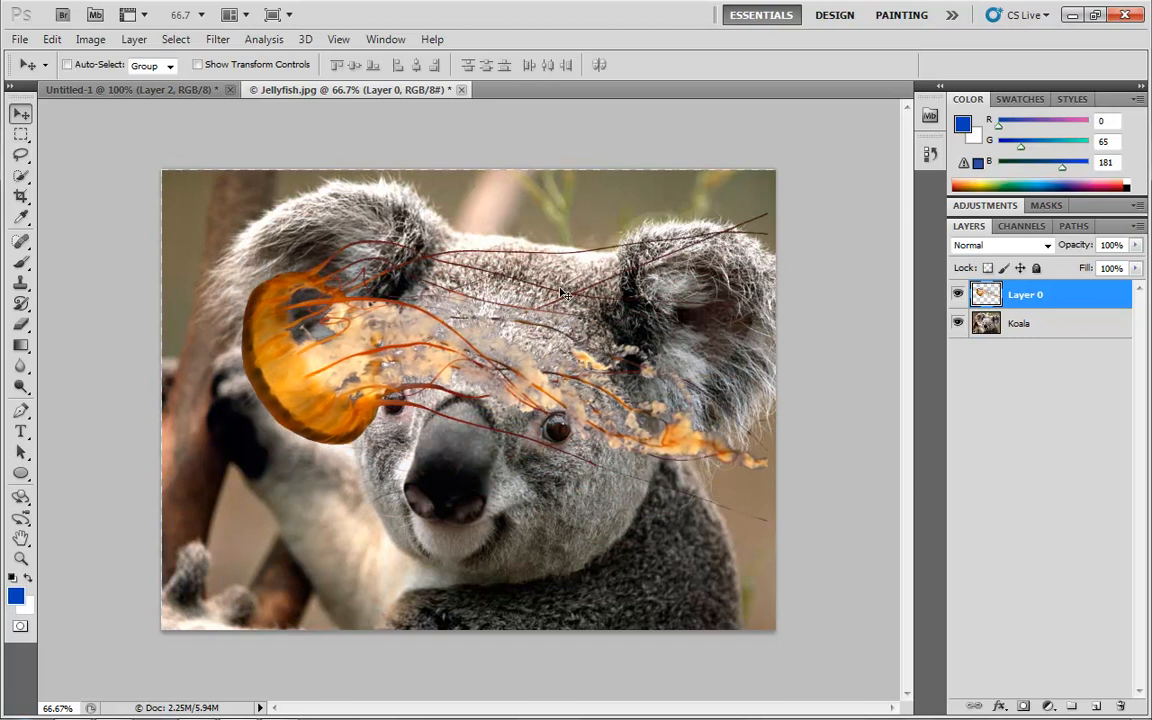